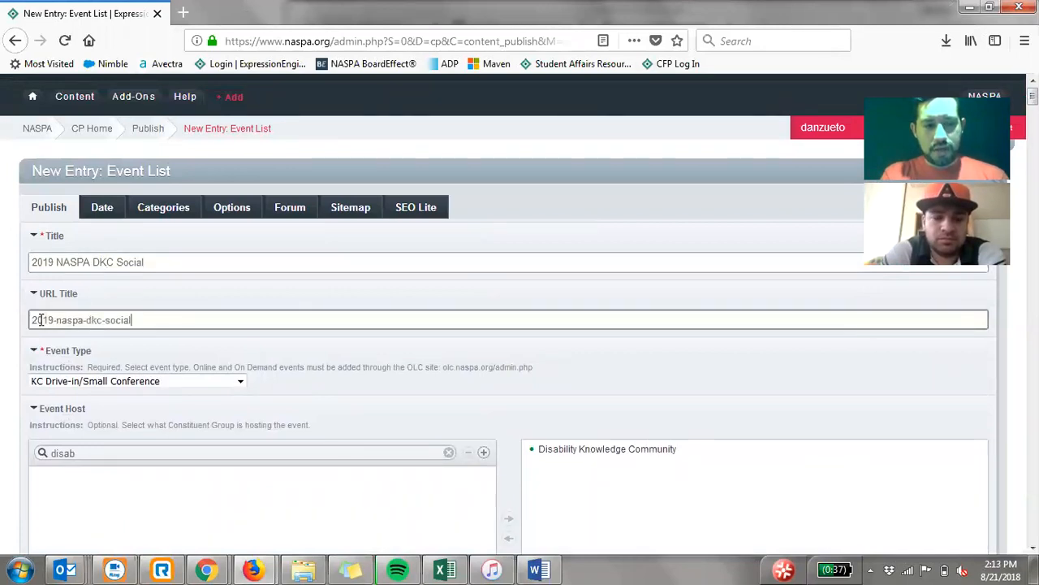
- Review the title and URL title fields and the available event type options in the new event entry
scroll(18, 330, "down", 2)
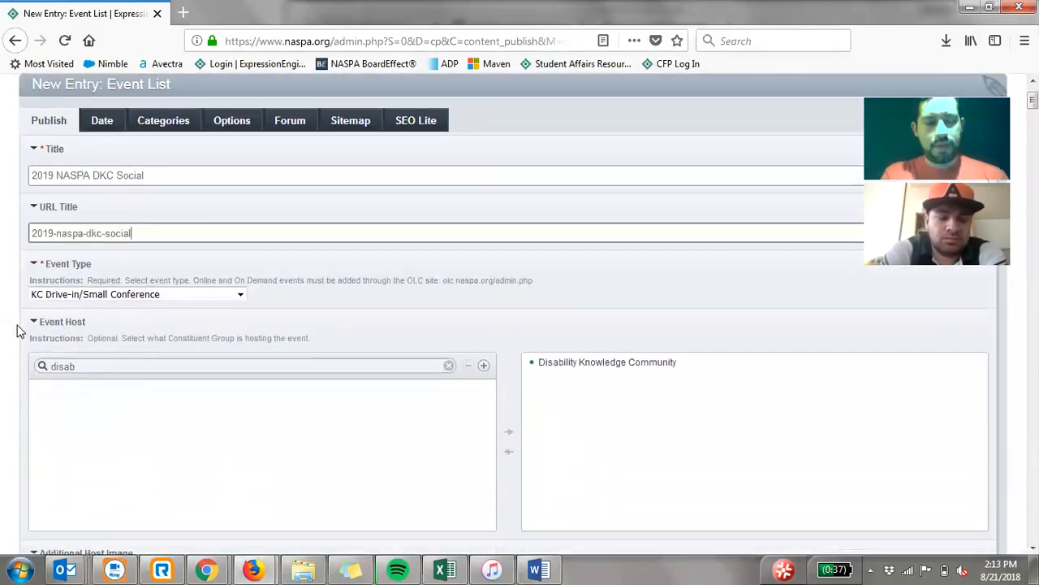
scroll(18, 331, "down", 1)
left_click(122, 271)
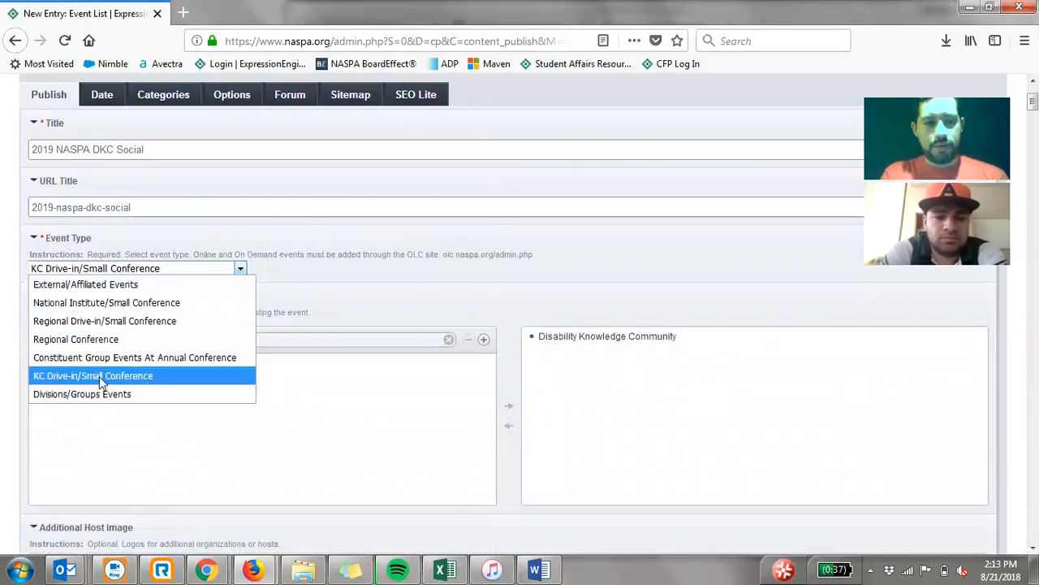
left_click(4, 349)
scroll(7, 349, "down", 1)
scroll(7, 349, "down", 1)
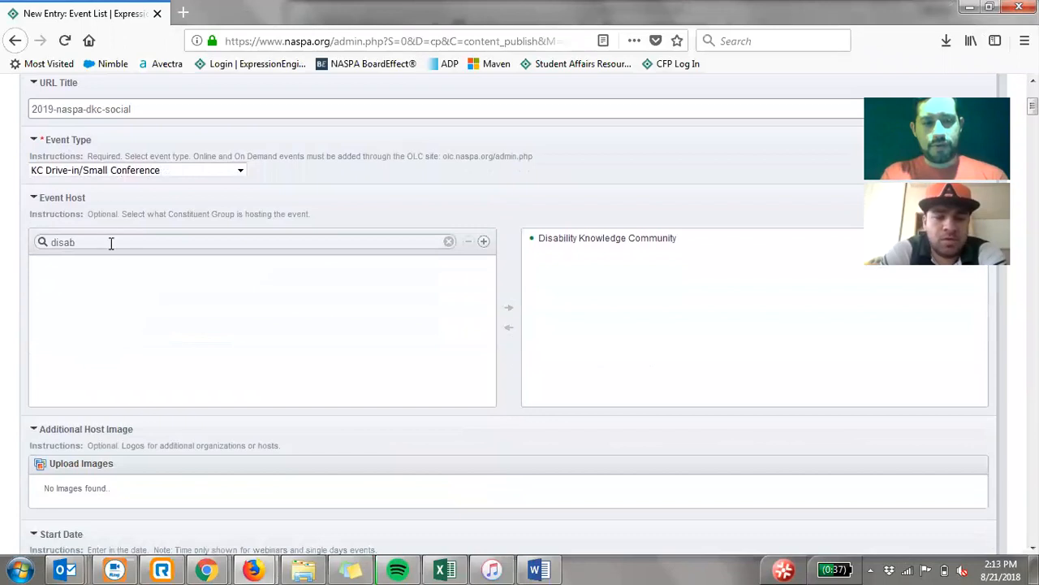
- Look through the entry's event host, host image, start and end date, short location and description fields
scroll(185, 275, "down", 5)
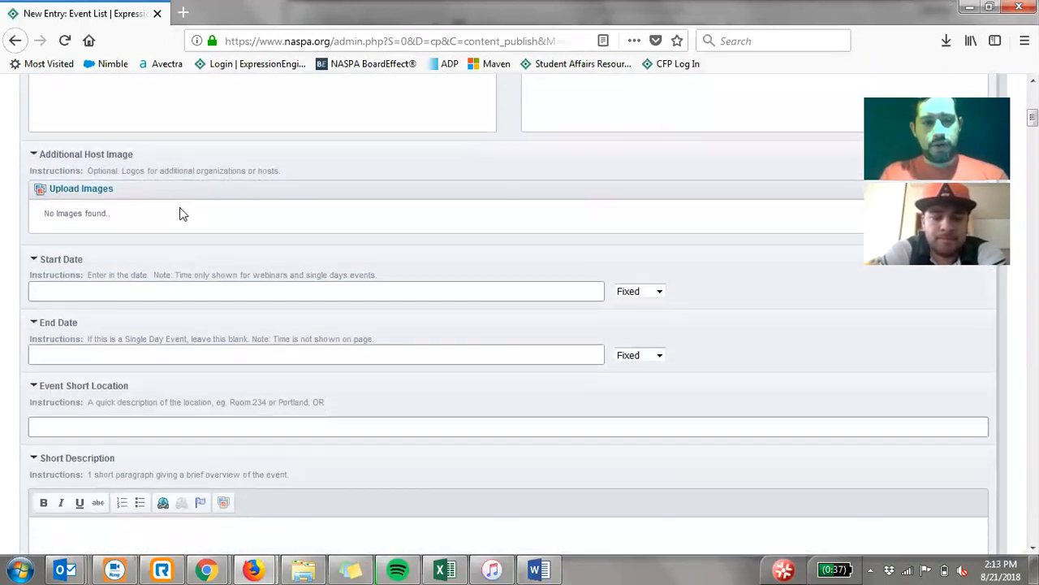
scroll(200, 214, "down", 2)
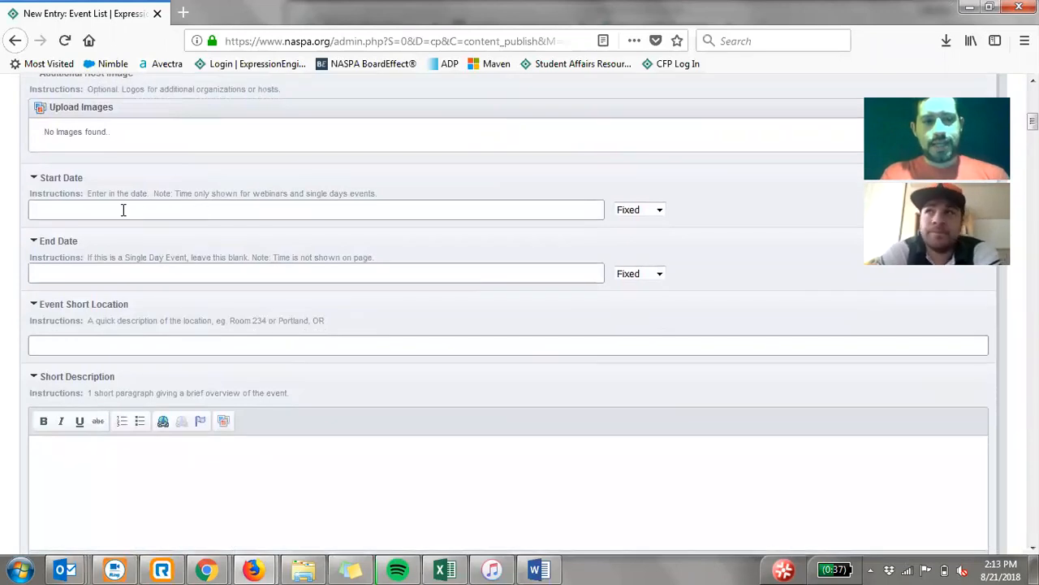
scroll(123, 209, "down", 3)
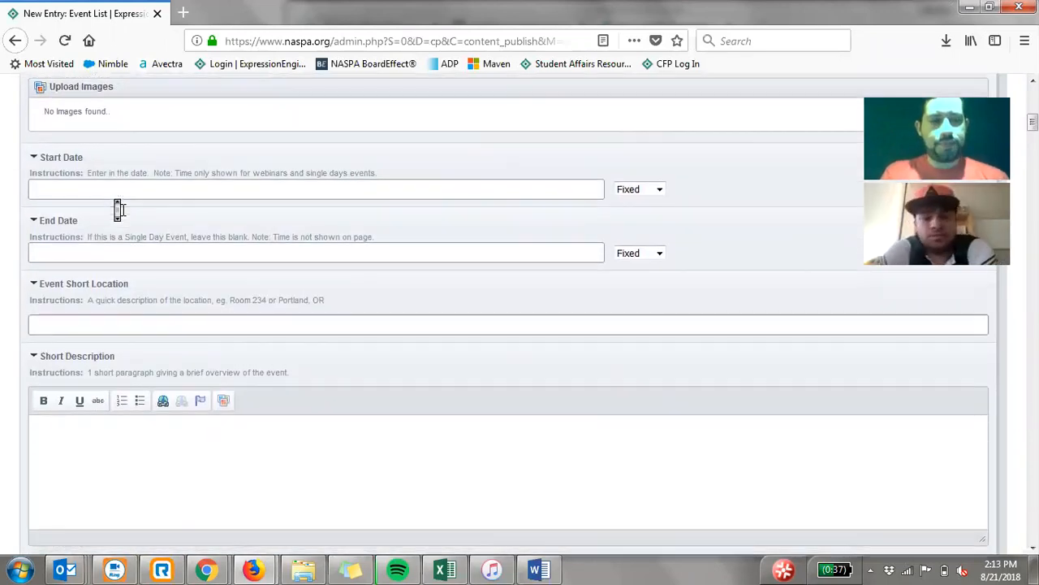
scroll(122, 210, "down", 2)
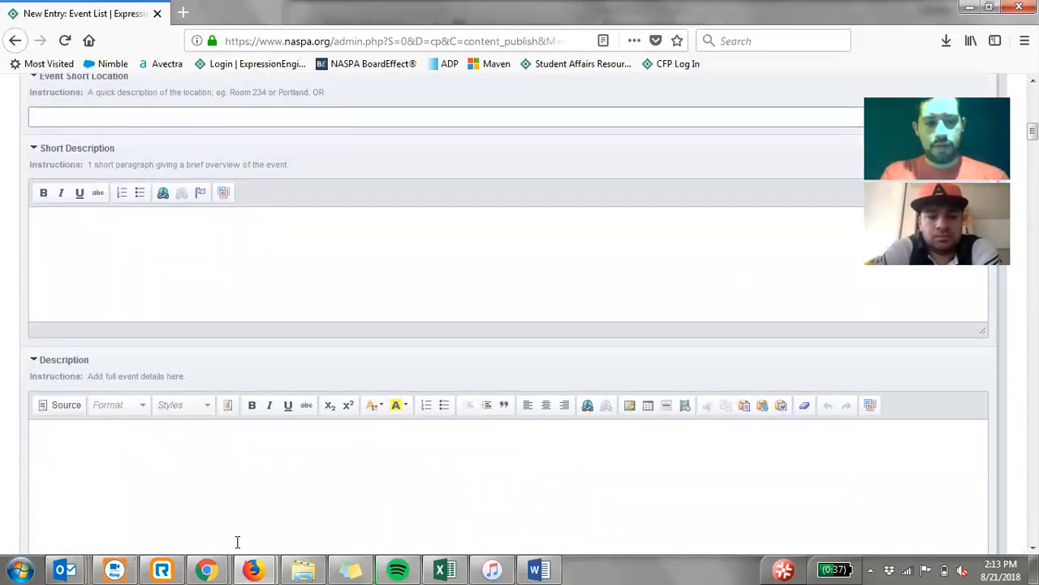
- Switch to the 2015 NASPA event test page in Chrome and examine the short and full descriptions under About
left_click(207, 570)
left_click(361, 519)
triple_click(406, 403)
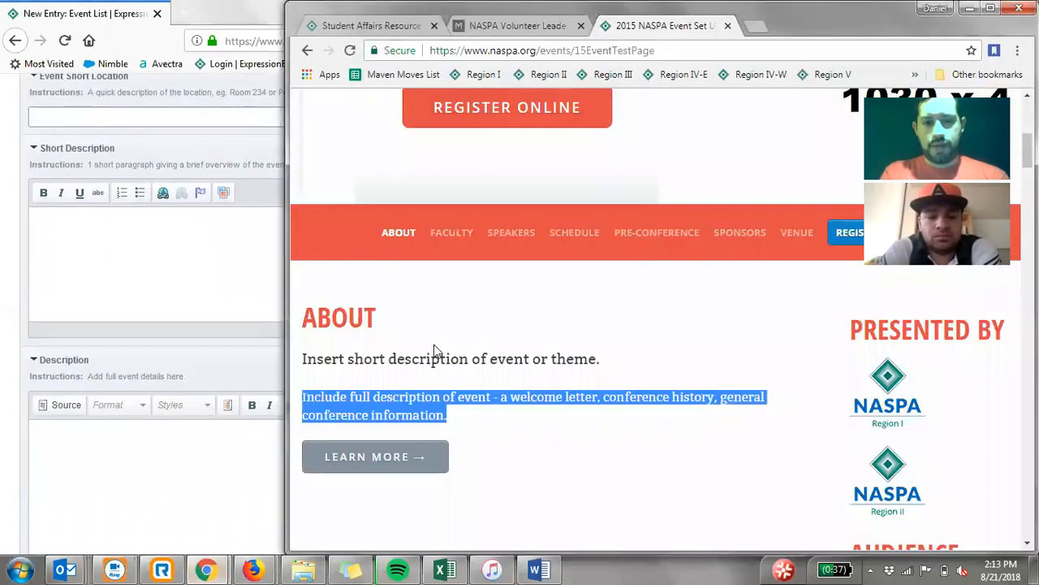
scroll(433, 349, "down", 2)
left_click(474, 221)
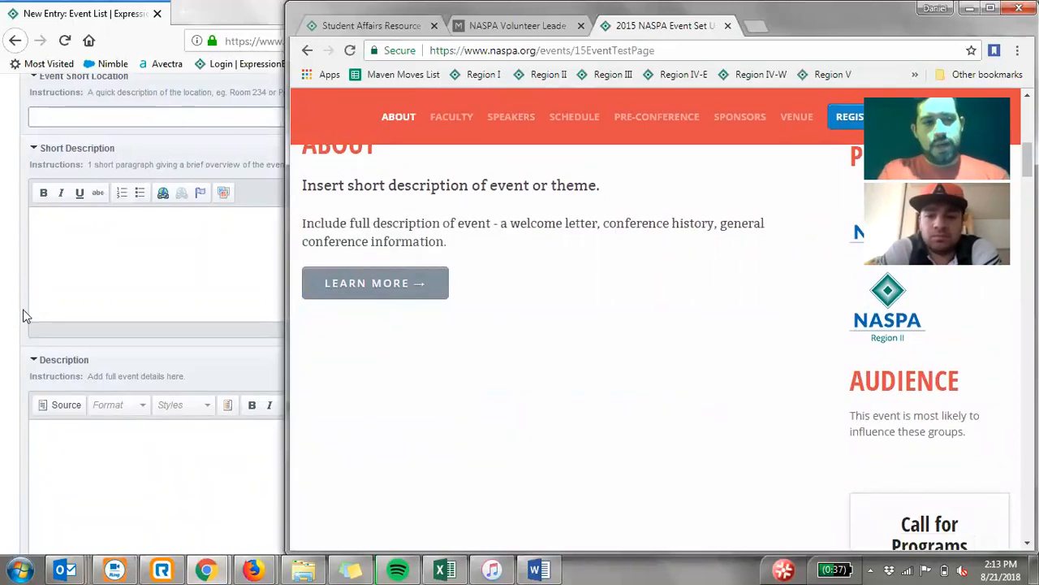
- Switch to the NASPA Regional Event Website Guide in Word and read the guidance from event type through regional event cover photo
left_click(537, 570)
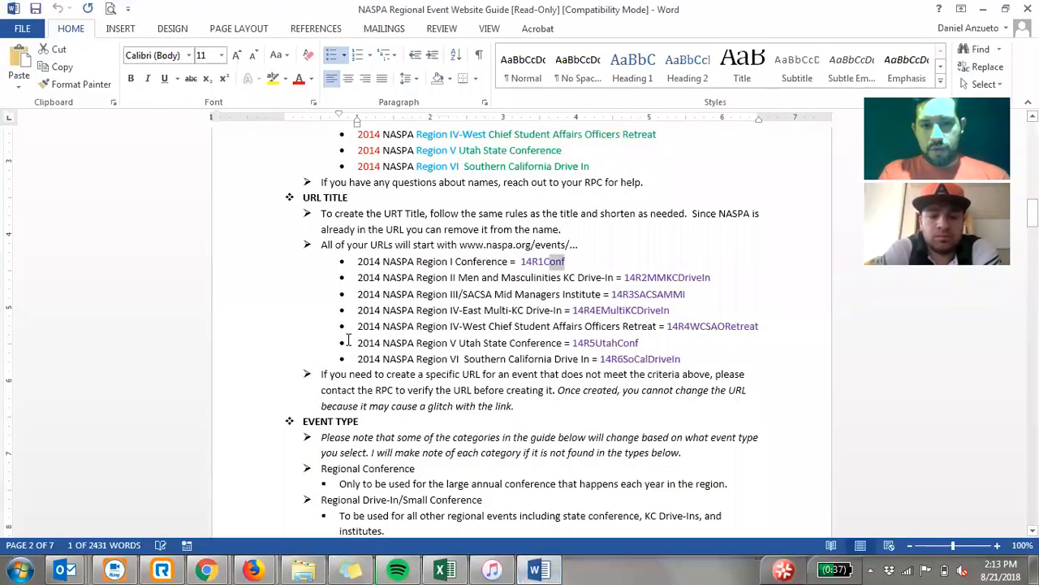
scroll(348, 339, "down", 5)
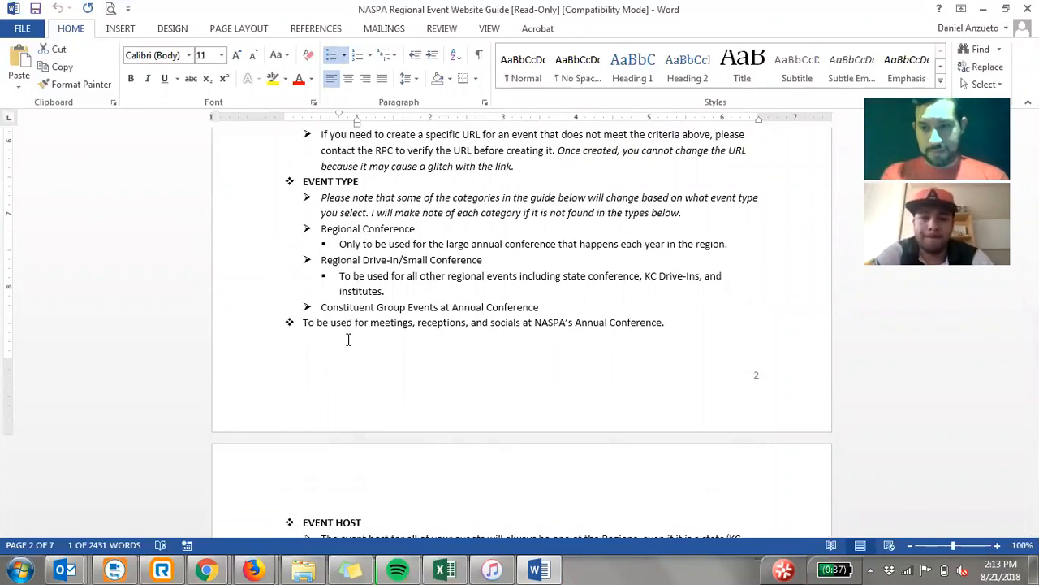
scroll(266, 289, "down", 5)
scroll(266, 289, "down", 4)
scroll(270, 290, "down", 3)
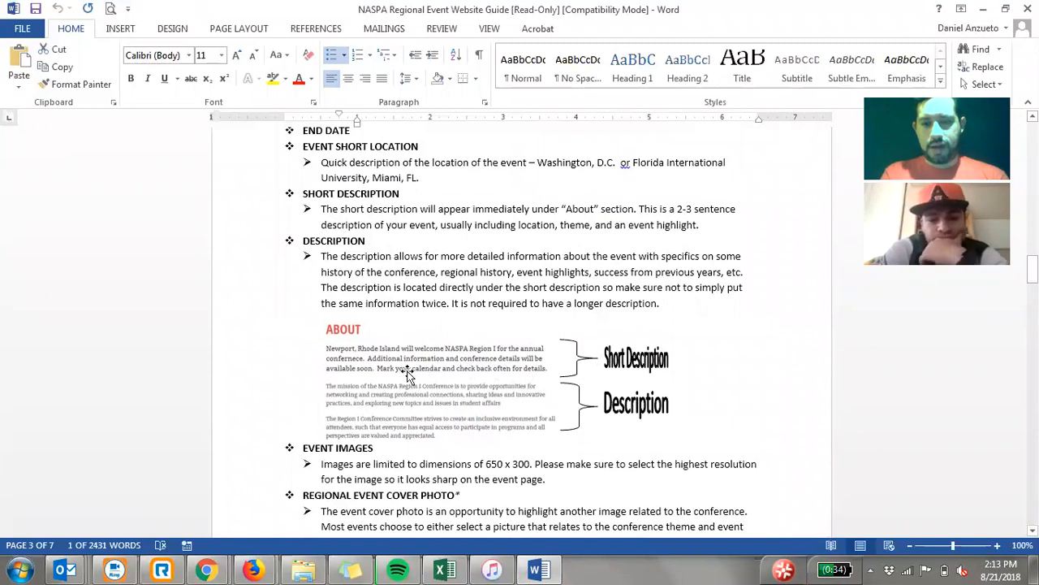
scroll(233, 332, "down", 3)
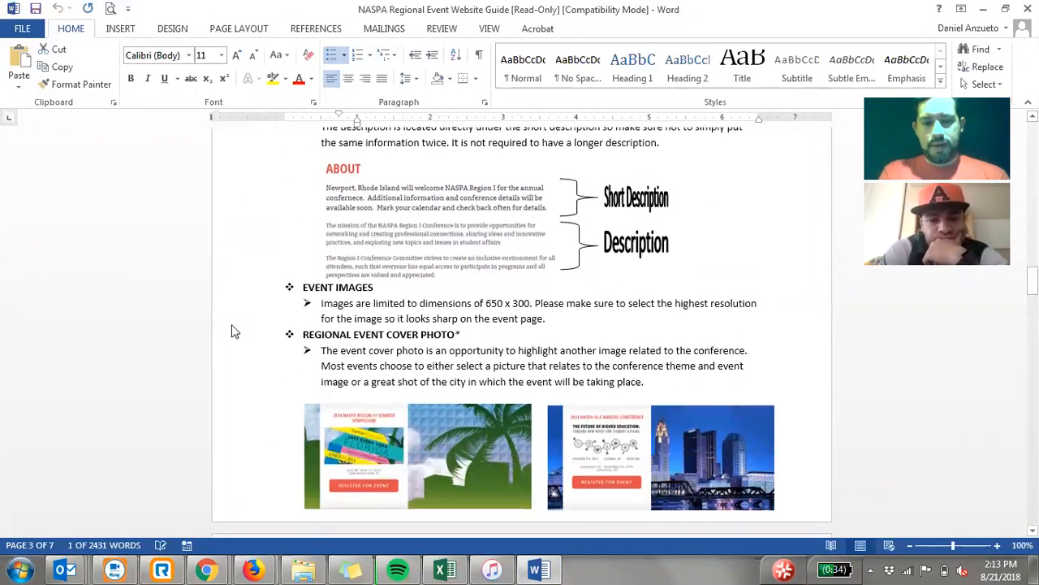
scroll(233, 332, "down", 6)
scroll(236, 316, "up", 5)
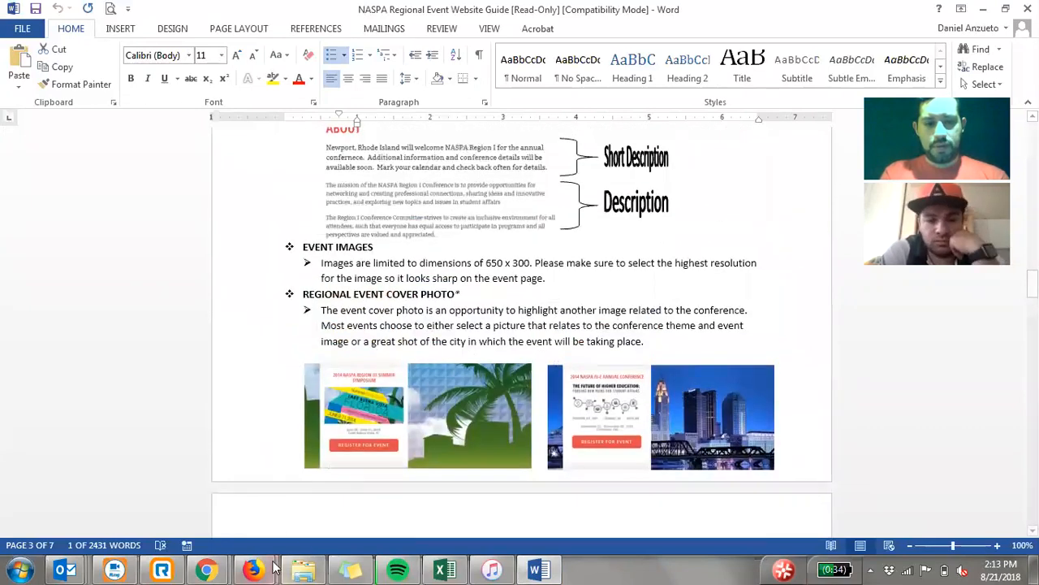
- Return to the event entry in Firefox and examine the Event Image upload section
mouse_move(272, 569)
left_click(278, 536)
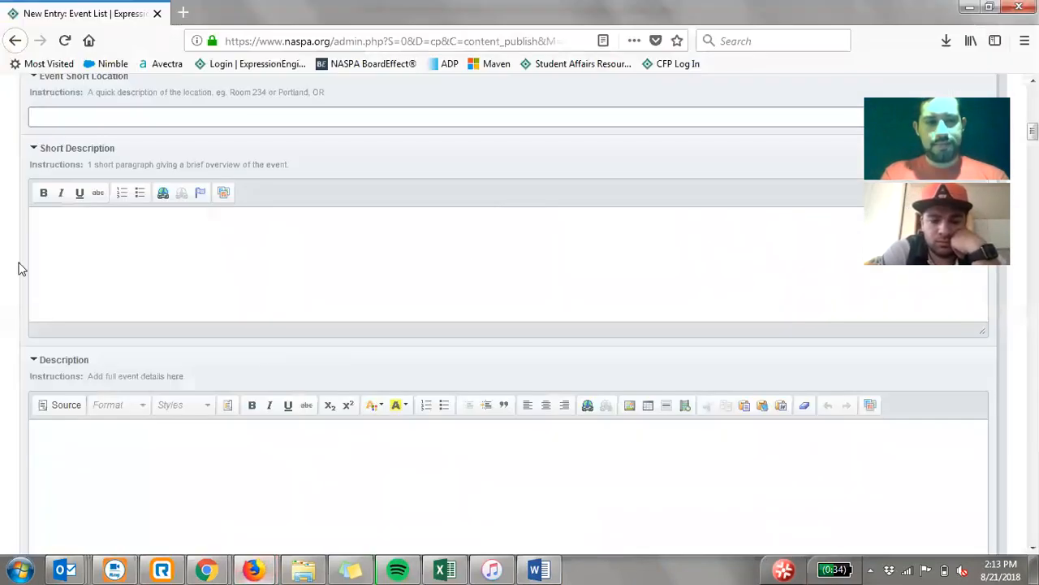
scroll(21, 268, "down", 10)
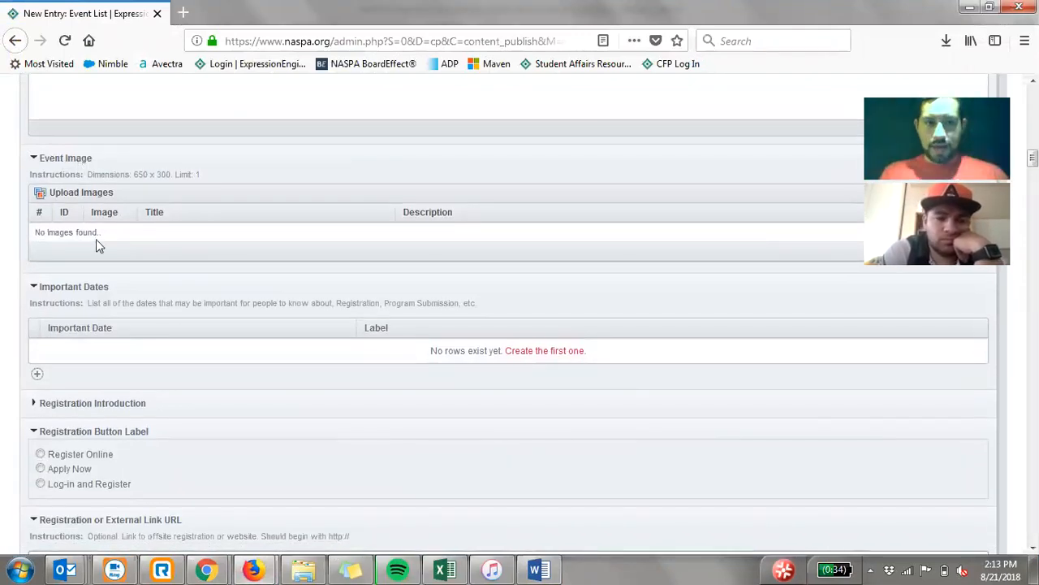
- Switch to the event test page in Chrome and check where the event image and cover photo are placed
mouse_move(206, 568)
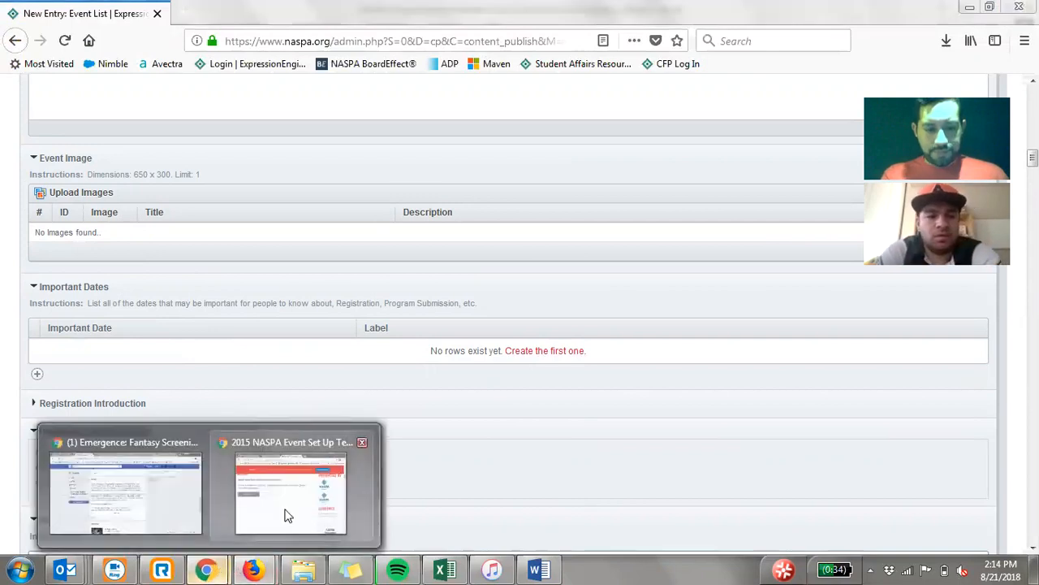
left_click(285, 515)
scroll(422, 316, "up", 5)
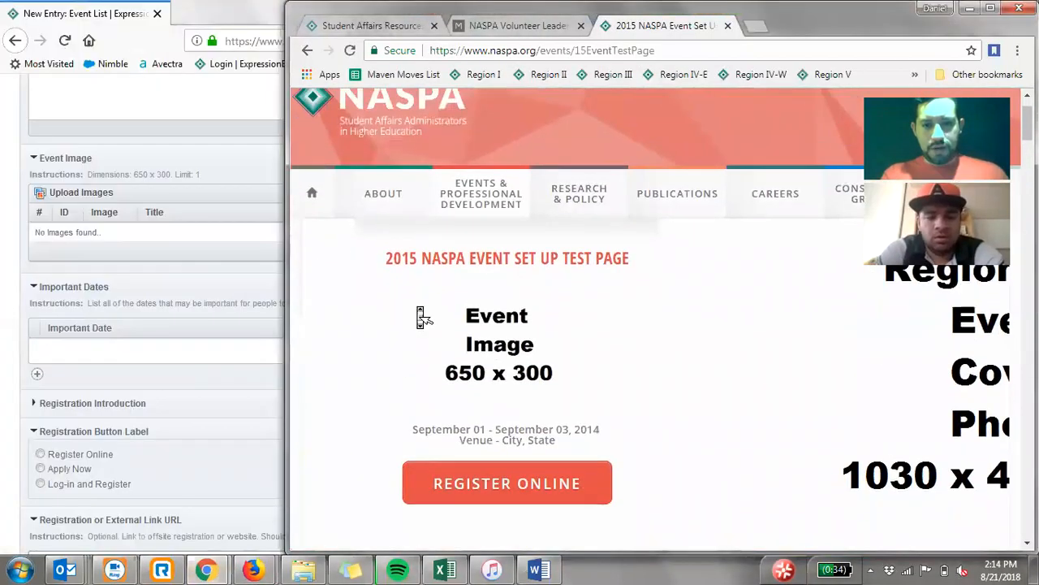
scroll(422, 316, "down", 1)
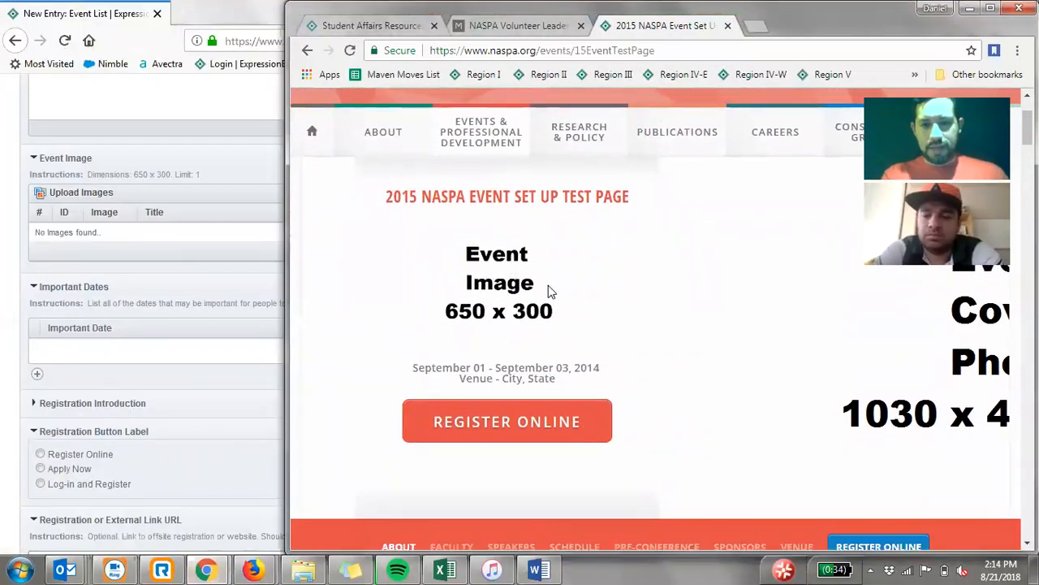
- Return to the event entry in Firefox and review the important dates, registration button label and external registration link fields
left_click(10, 281)
scroll(9, 281, "down", 1)
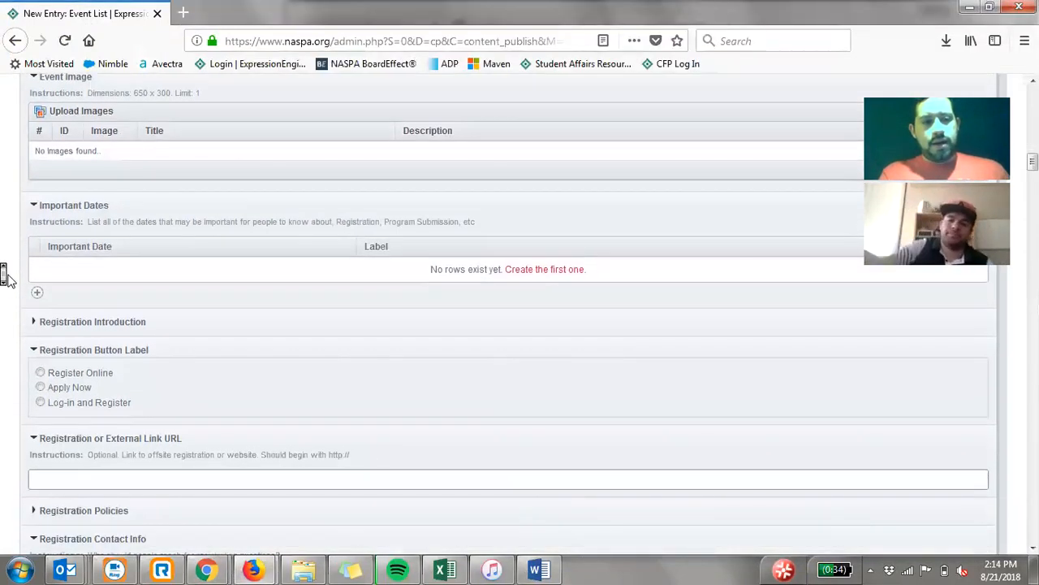
scroll(7, 284, "down", 1)
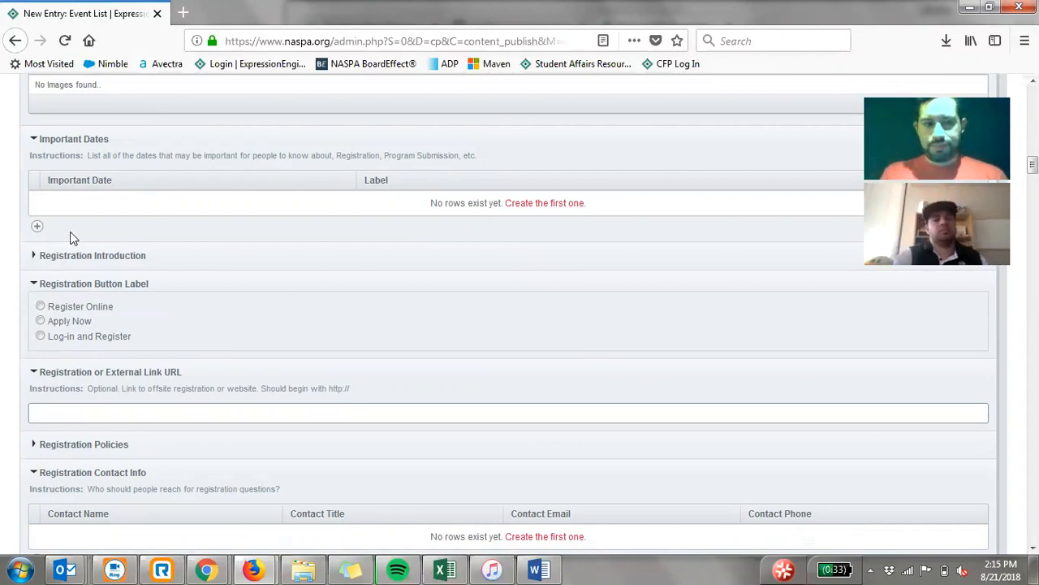
scroll(11, 228, "down", 2)
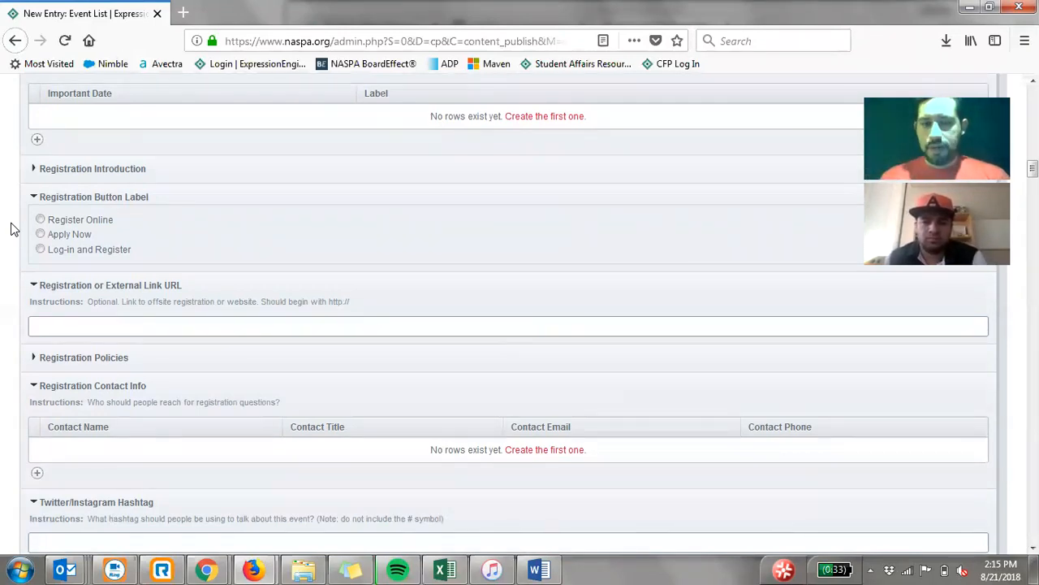
left_click(54, 327)
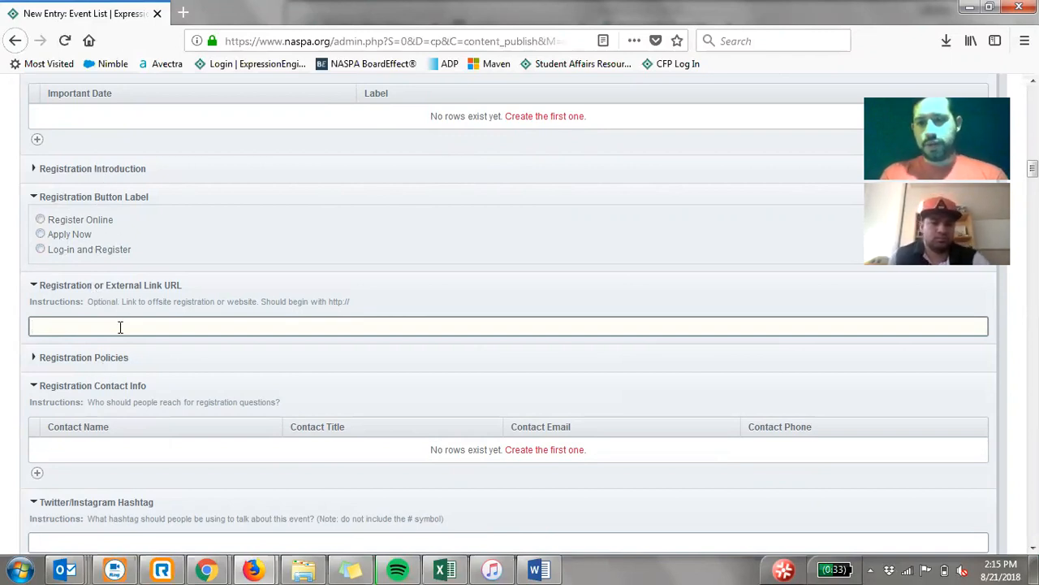
- Switch to the Word guide and read the guidance on registration button label, external link URL and registration policies
left_click(539, 568)
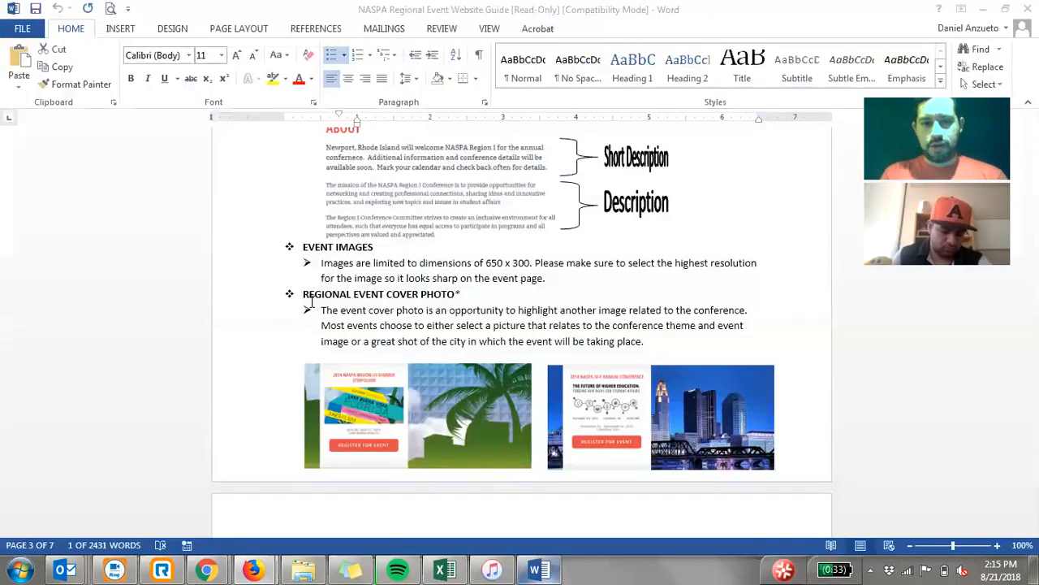
scroll(314, 312, "down", 10)
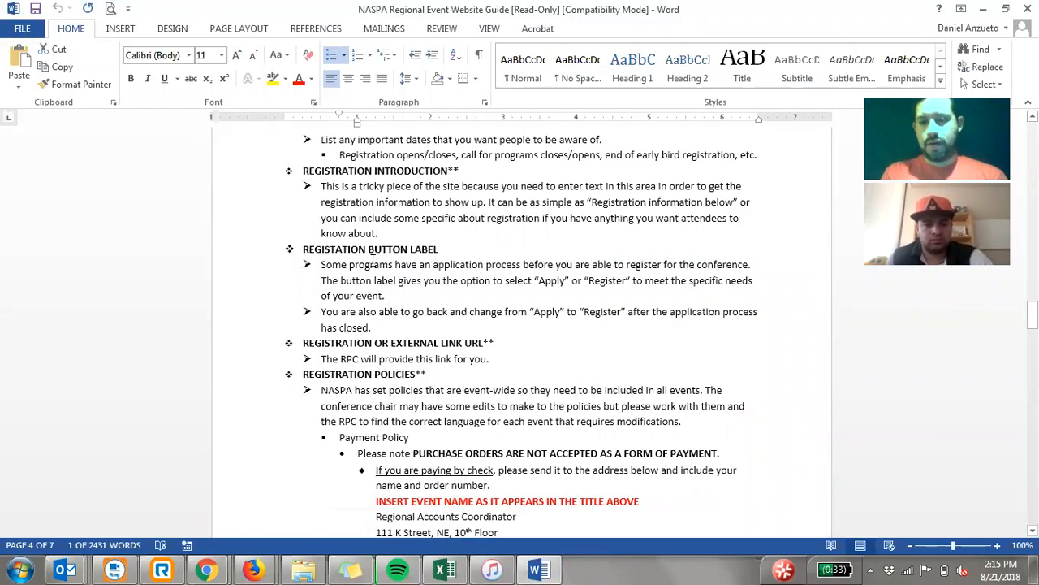
scroll(390, 268, "down", 1)
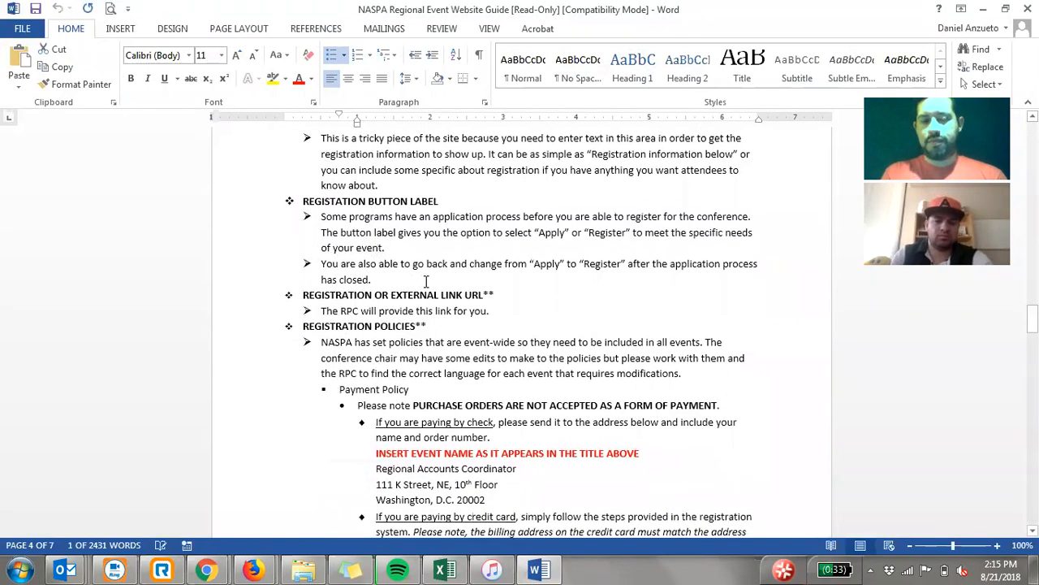
scroll(511, 324, "down", 1)
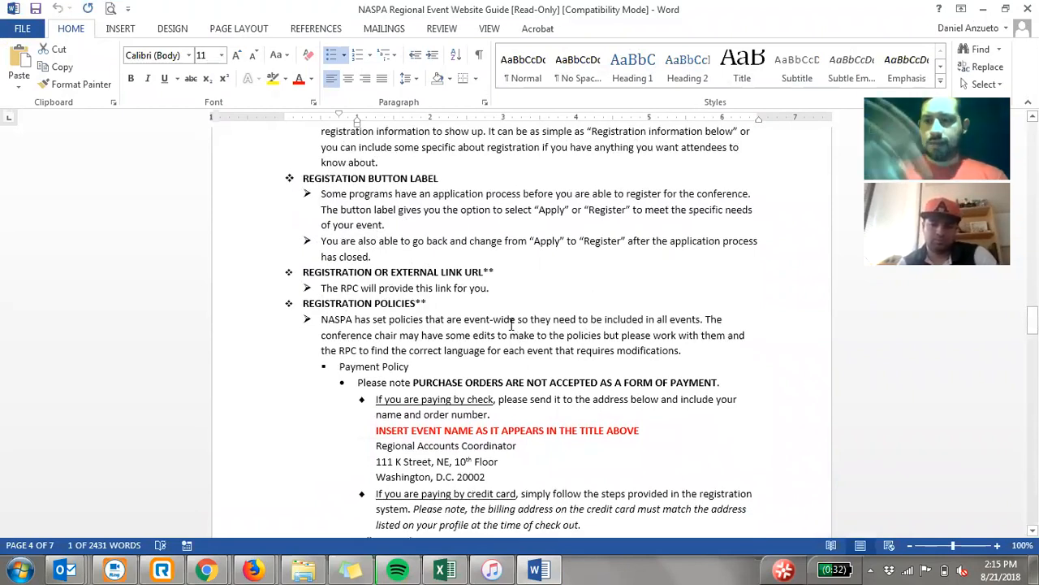
- Return to the event entry in Firefox and review the registration contact, hashtag and Twitter account fields
left_click(253, 570)
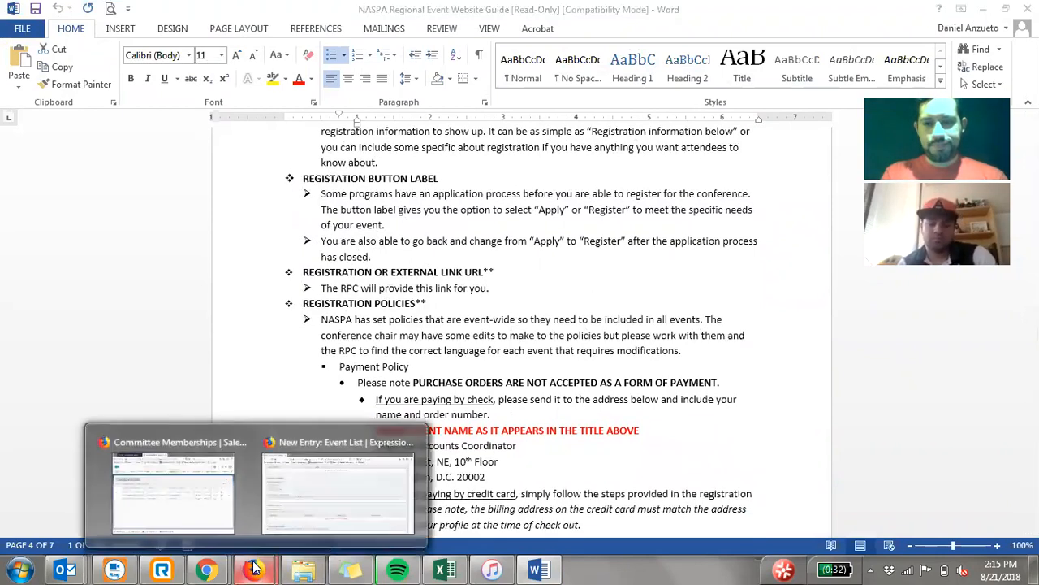
left_click(324, 475)
scroll(172, 290, "down", 5)
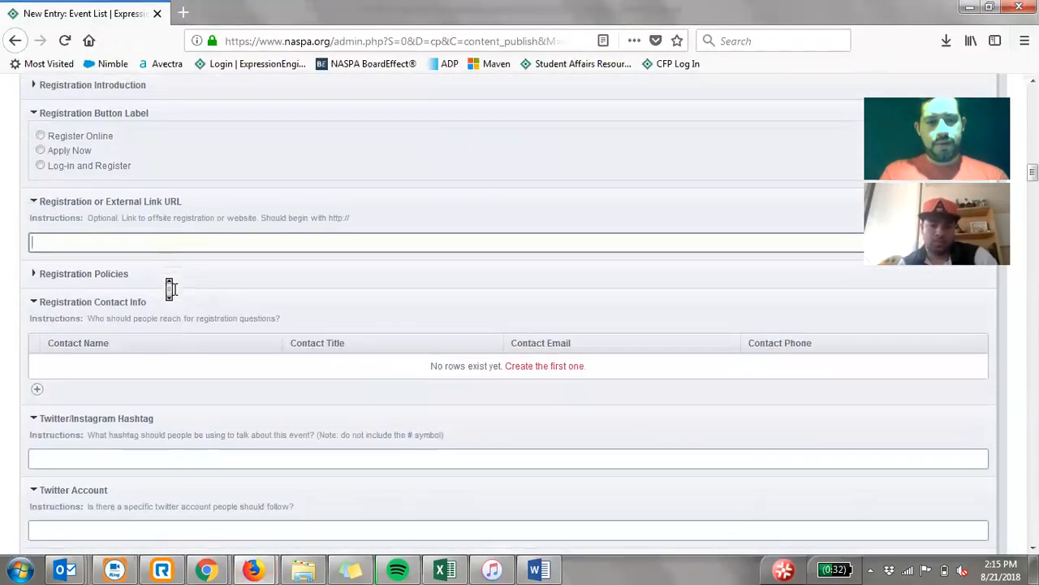
scroll(172, 290, "down", 2)
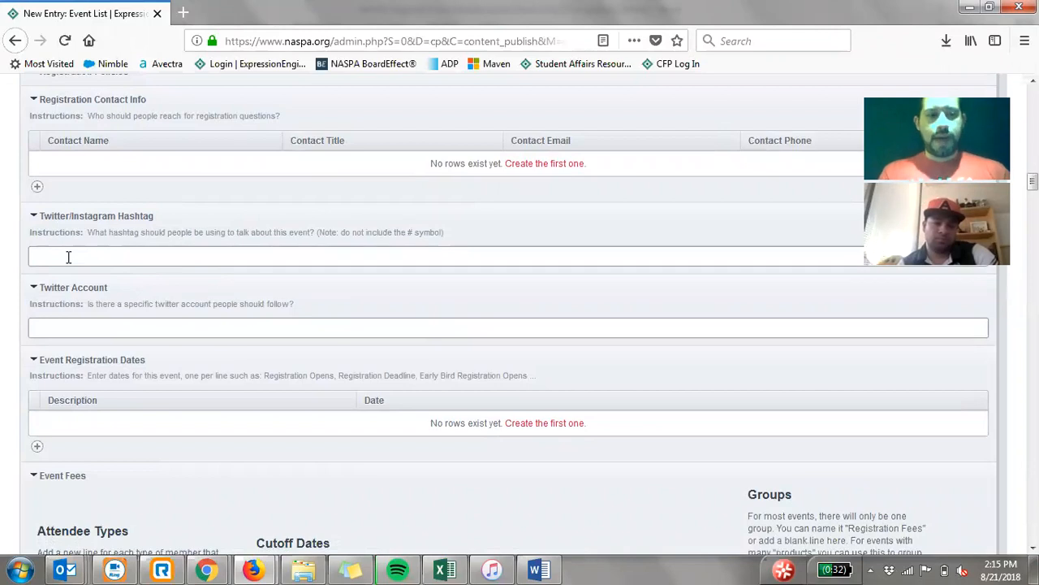
left_click(92, 326)
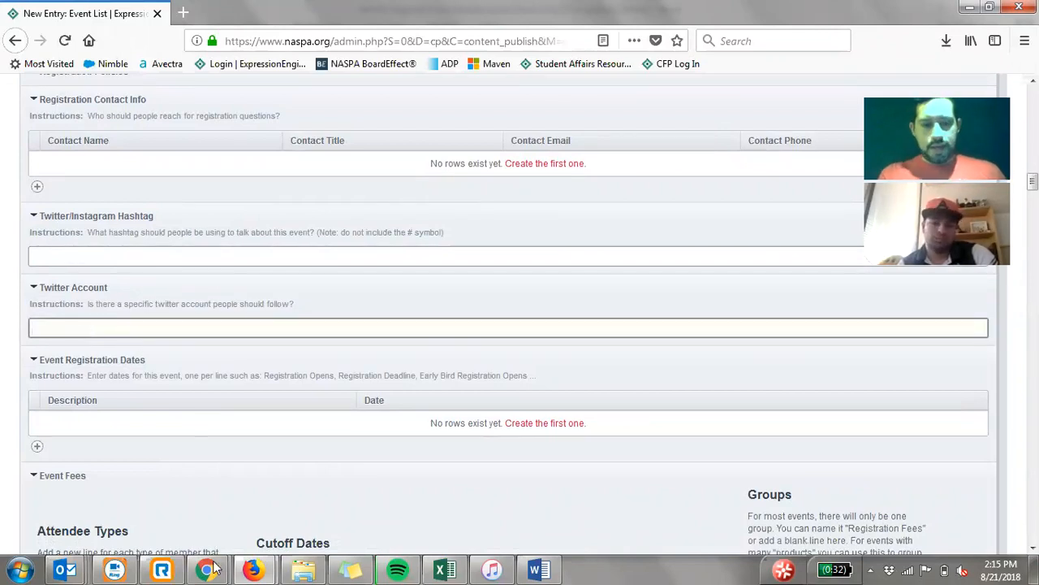
- On the Chrome event test page, examine the Share section and hashtag, and expand Connect & Engage with Fellow Attendees
mouse_move(206, 570)
left_click(272, 511)
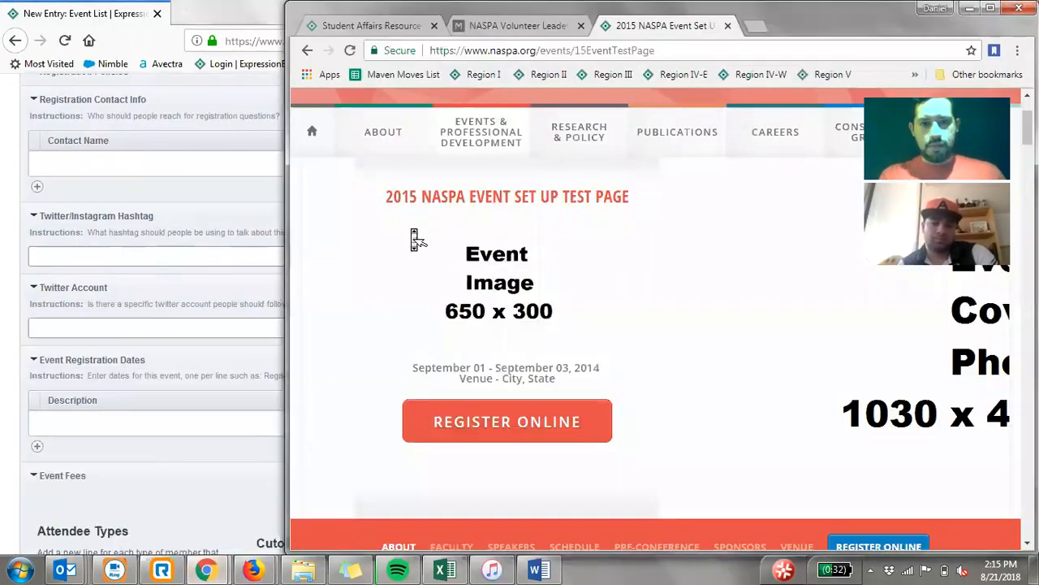
scroll(414, 240, "down", 15)
scroll(414, 237, "down", 2)
scroll(414, 236, "up", 4)
scroll(744, 383, "down", 1)
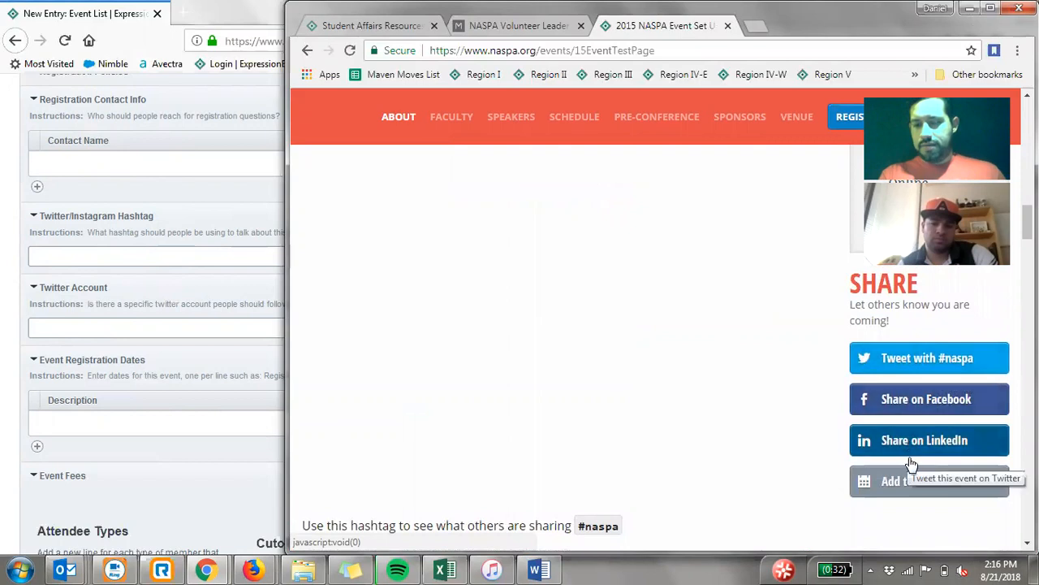
scroll(668, 382, "down", 2)
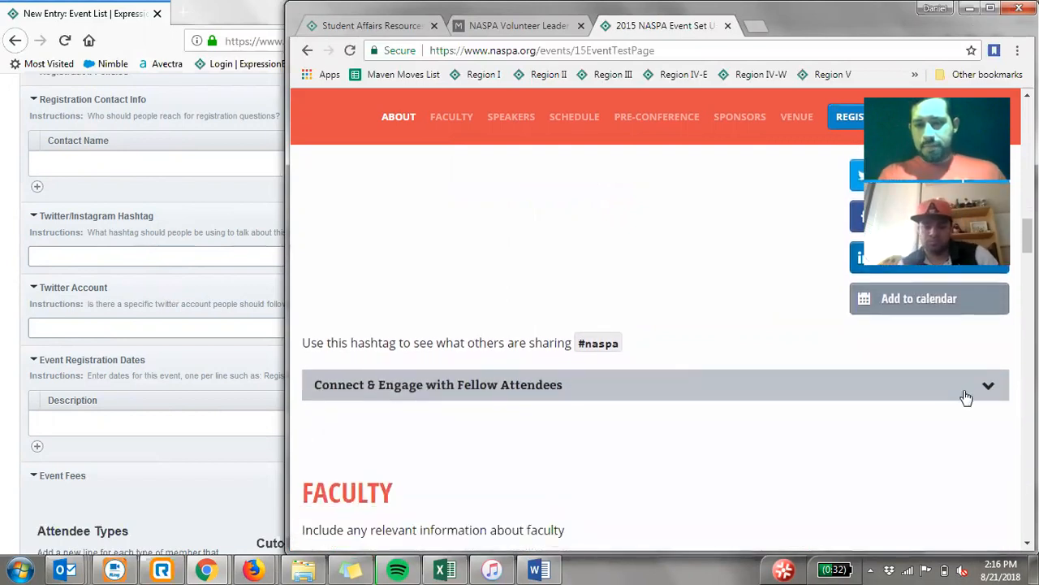
left_click(987, 388)
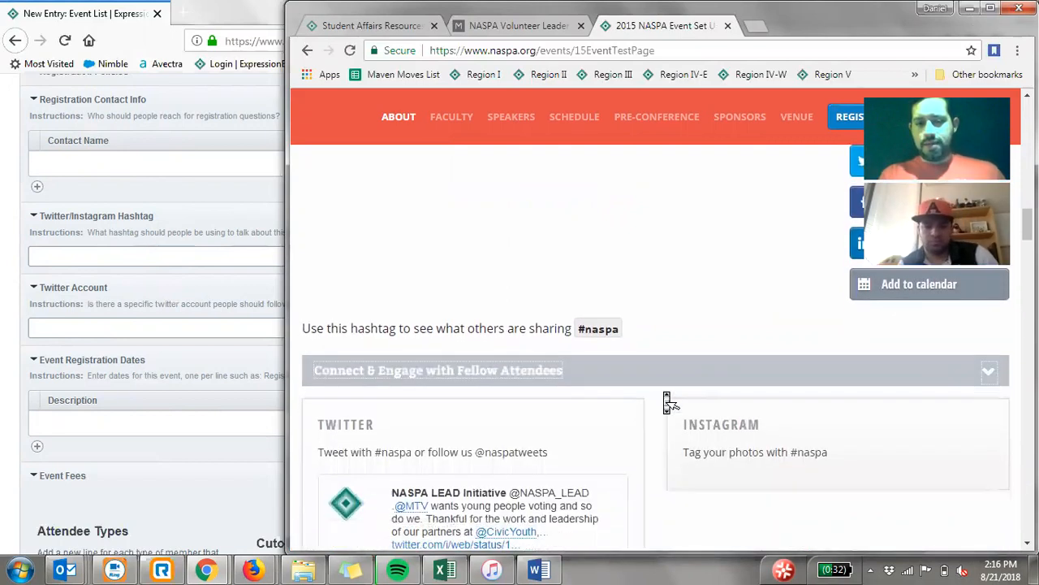
- View the Twitter and Instagram feeds on the event test page, then return to Firefox and review the entry's registration dates and event fees
scroll(668, 400, "down", 2)
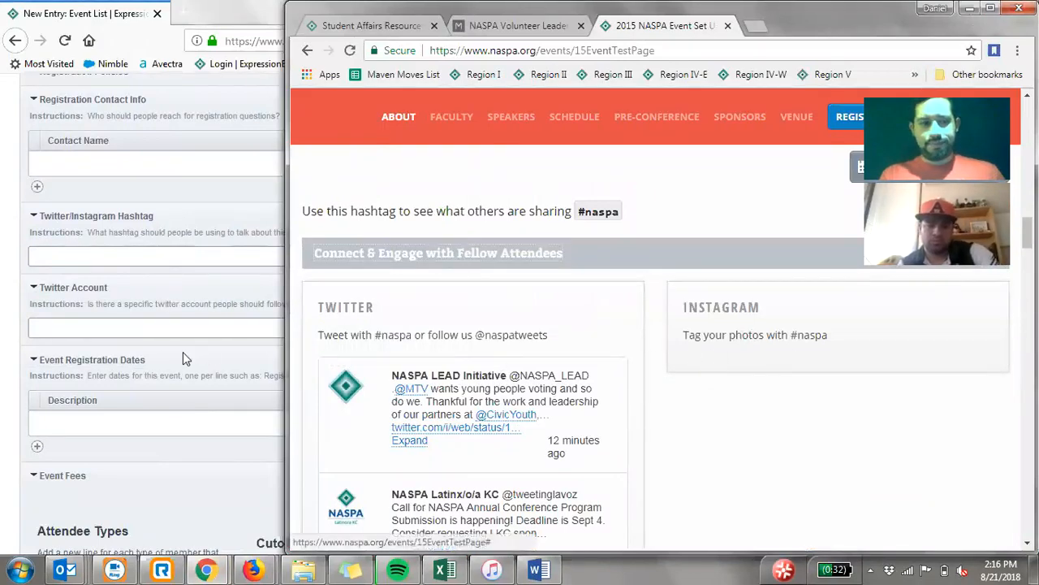
left_click(7, 294)
middle_click(10, 286)
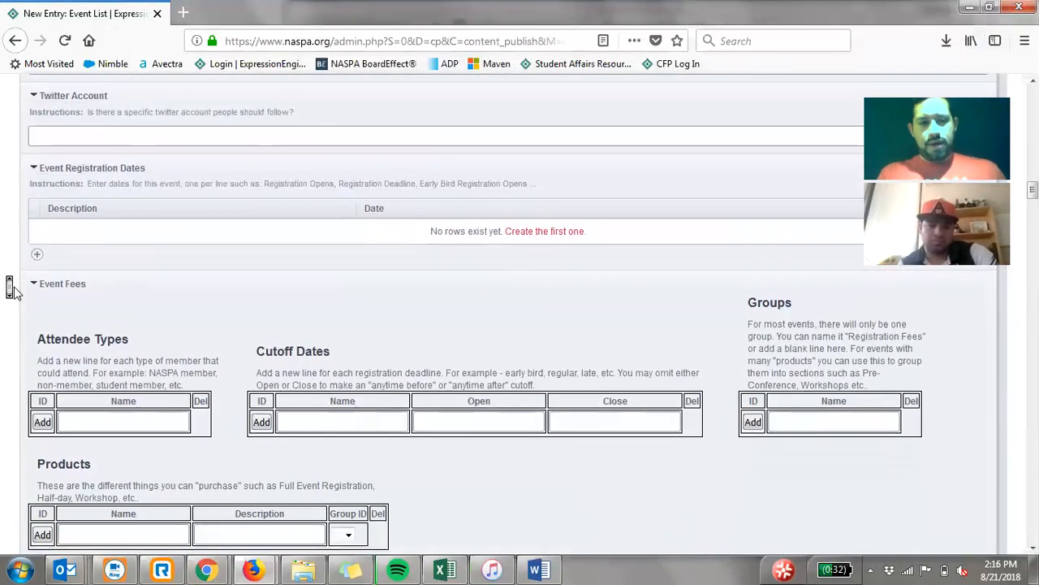
middle_click(14, 291)
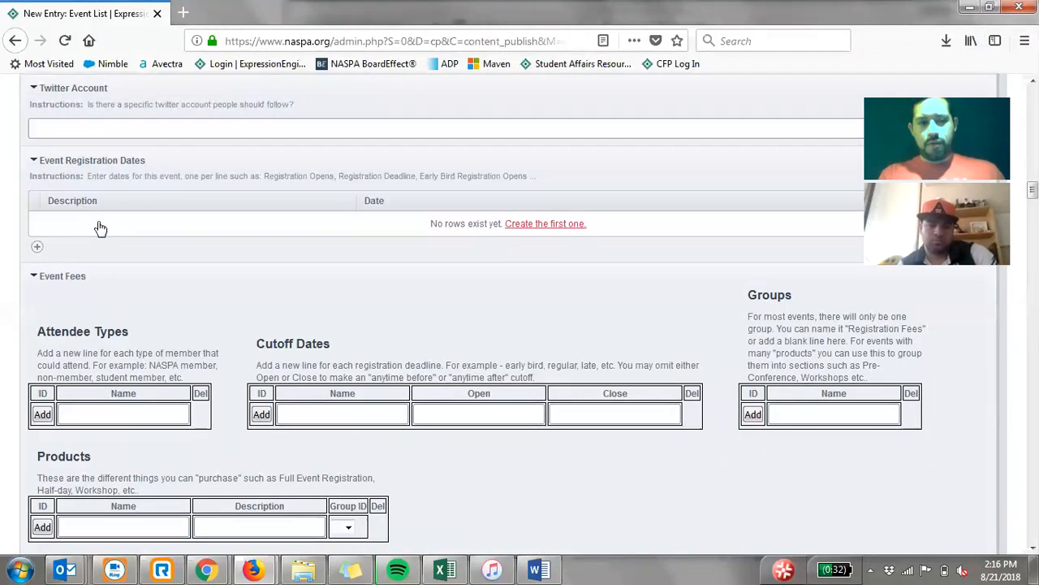
scroll(102, 221, "down", 3)
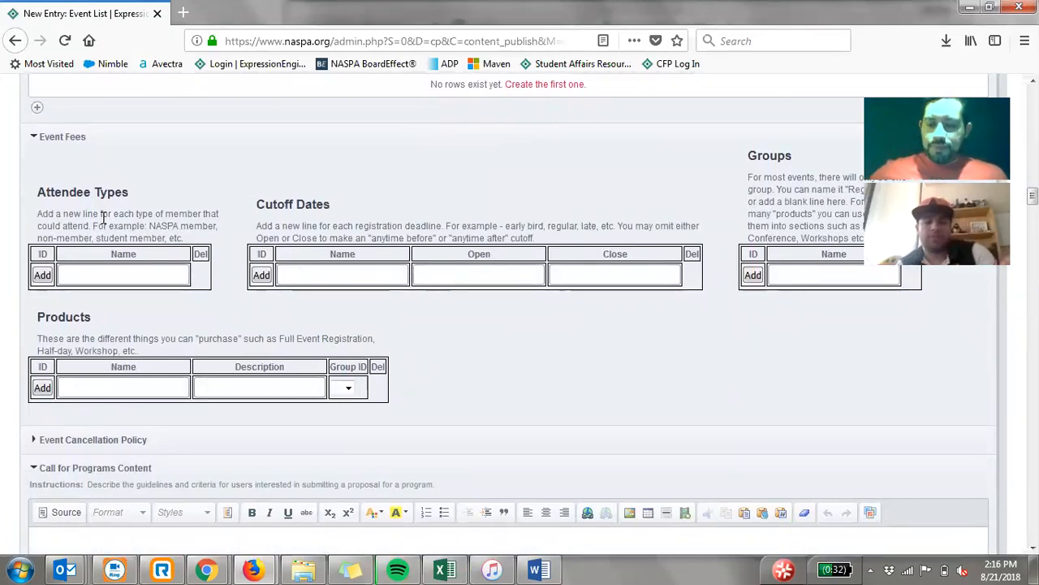
scroll(103, 217, "up", 5)
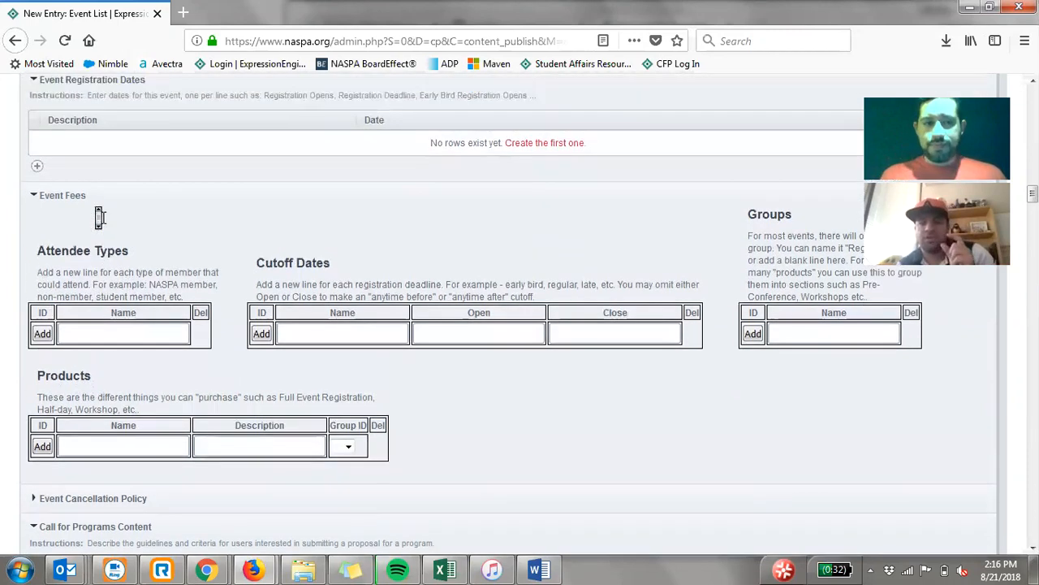
scroll(99, 219, "up", 1)
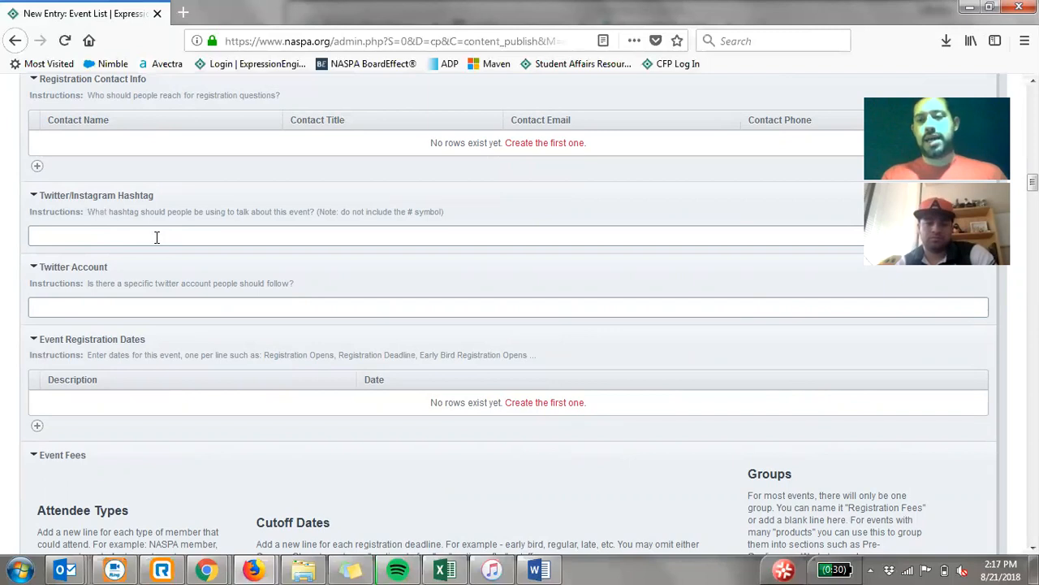
- Examine the Twitter/Instagram Hashtag field and its instructions, collapsing and re-expanding that section
left_click(99, 232)
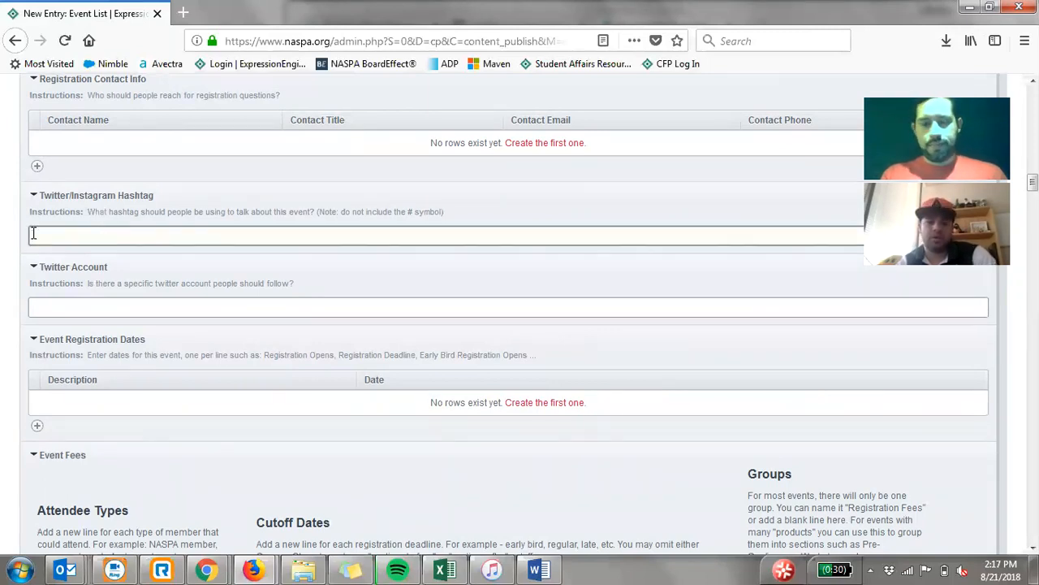
scroll(33, 233, "down", 3)
scroll(31, 235, "up", 2)
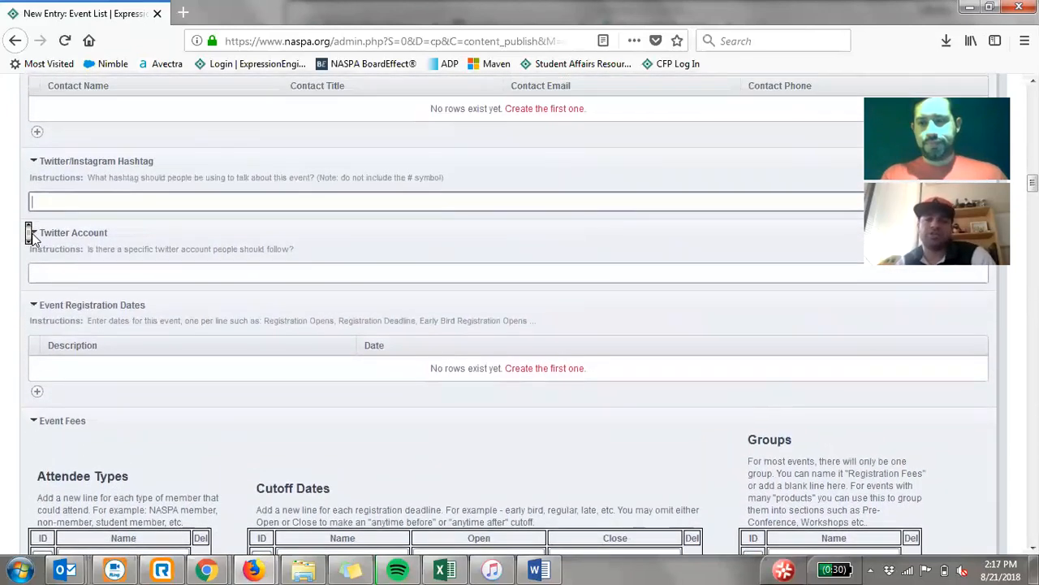
left_click(93, 170)
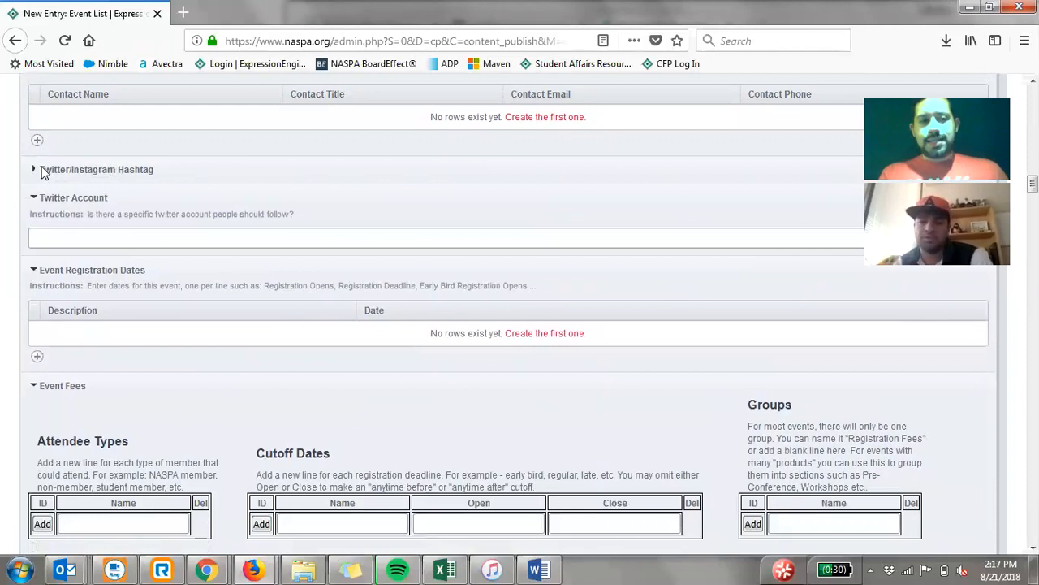
left_click(34, 170)
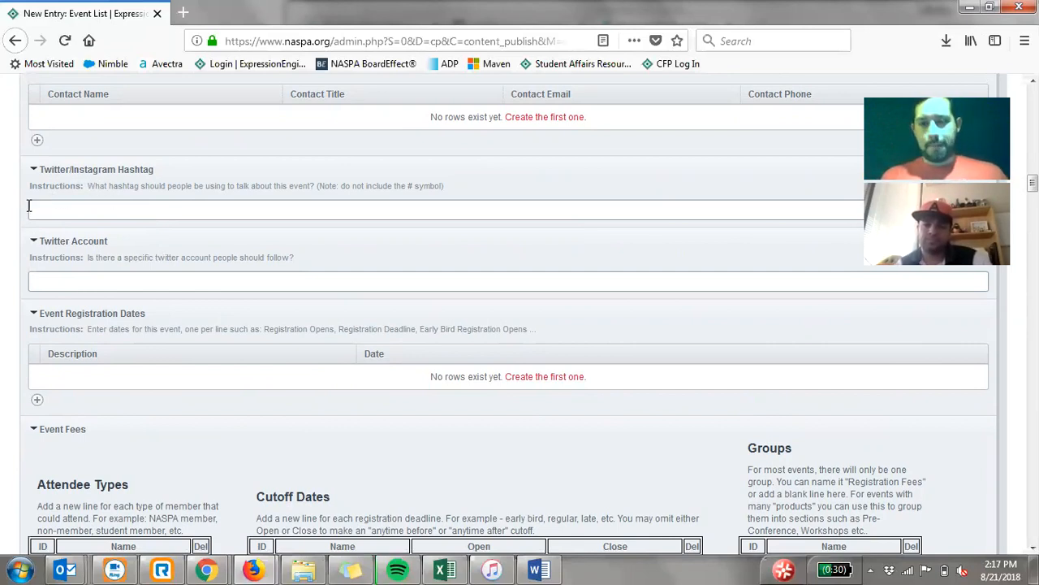
- Look over the Event Fees section with its attendee types, cutoff dates, groups and products tables
scroll(25, 214, "down", 3)
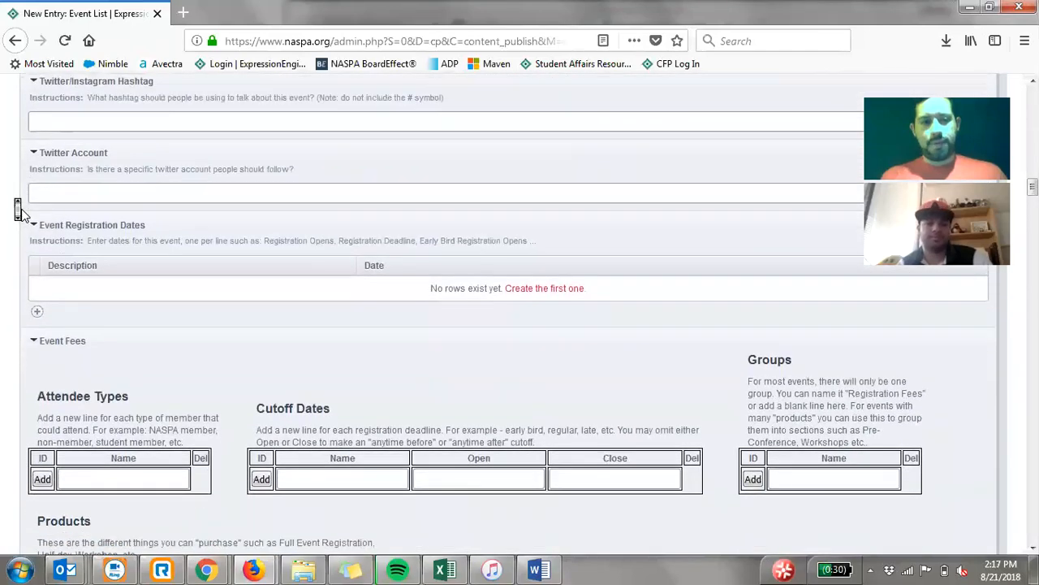
scroll(24, 215, "down", 1)
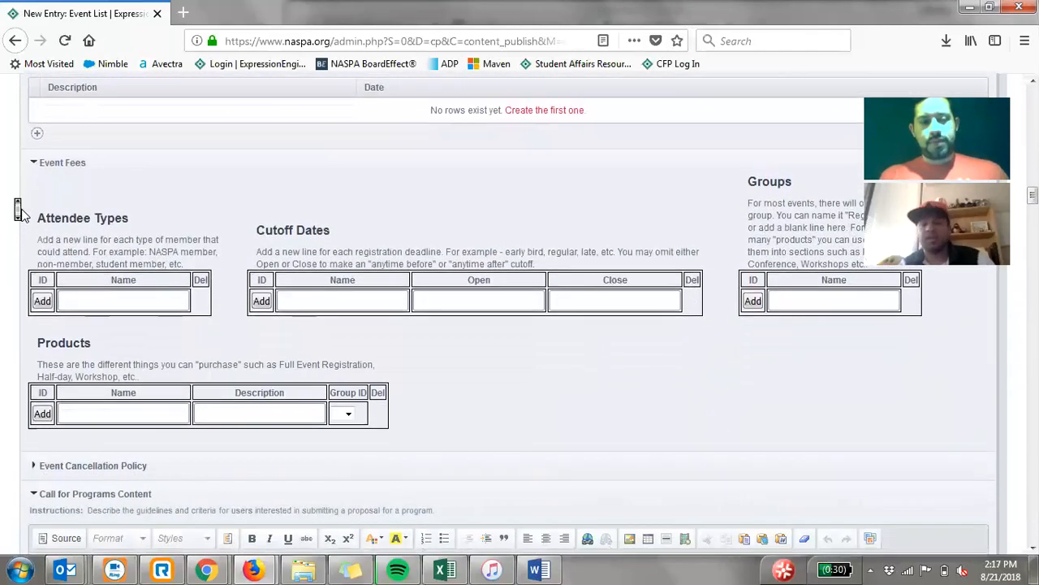
scroll(24, 214, "up", 1)
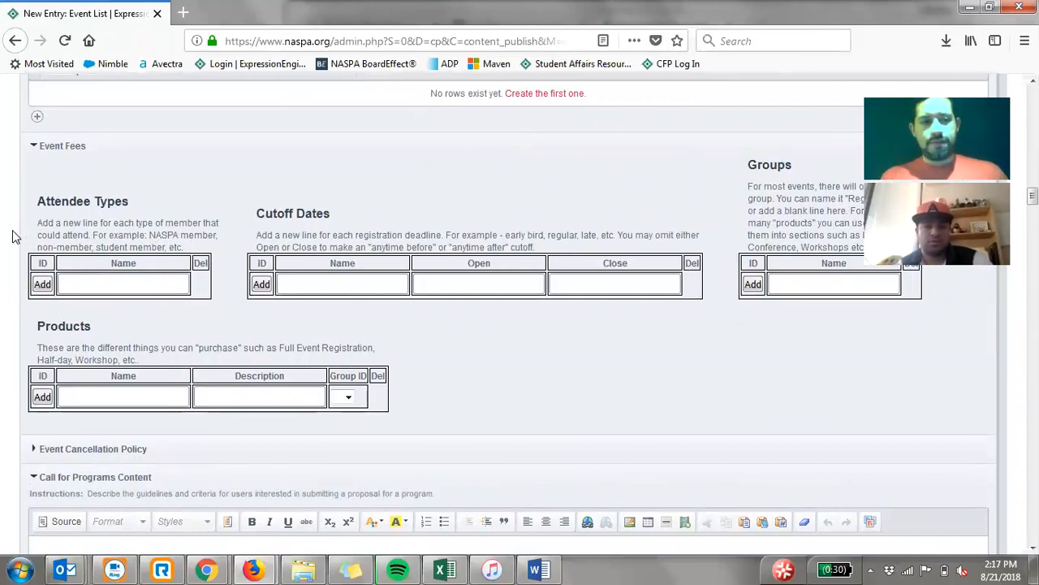
scroll(12, 236, "down", 1)
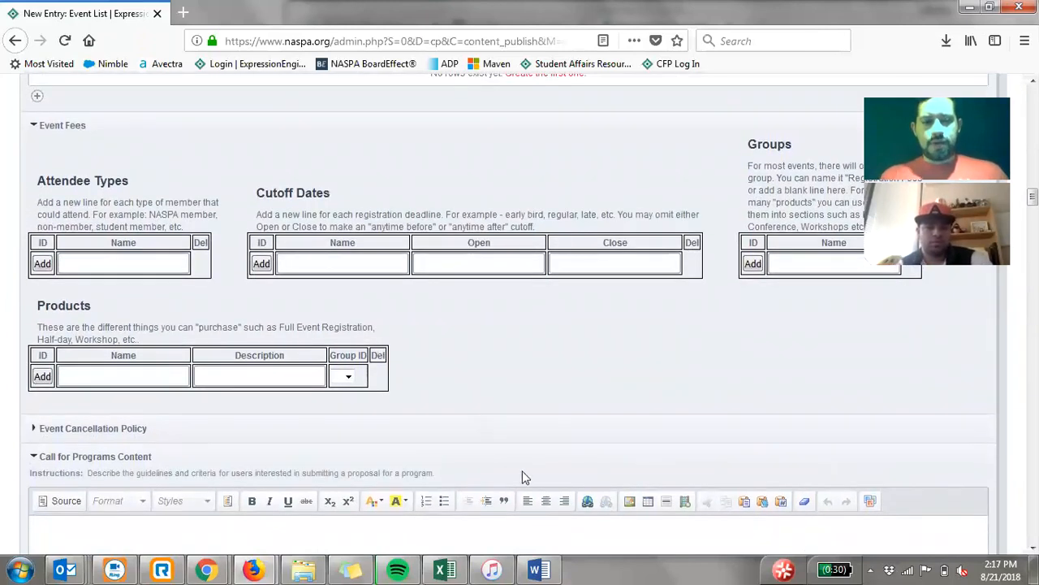
- Switch to the Word guide and read the guidance on event registration dates and event fees
left_click(536, 570)
scroll(487, 365, "down", 5)
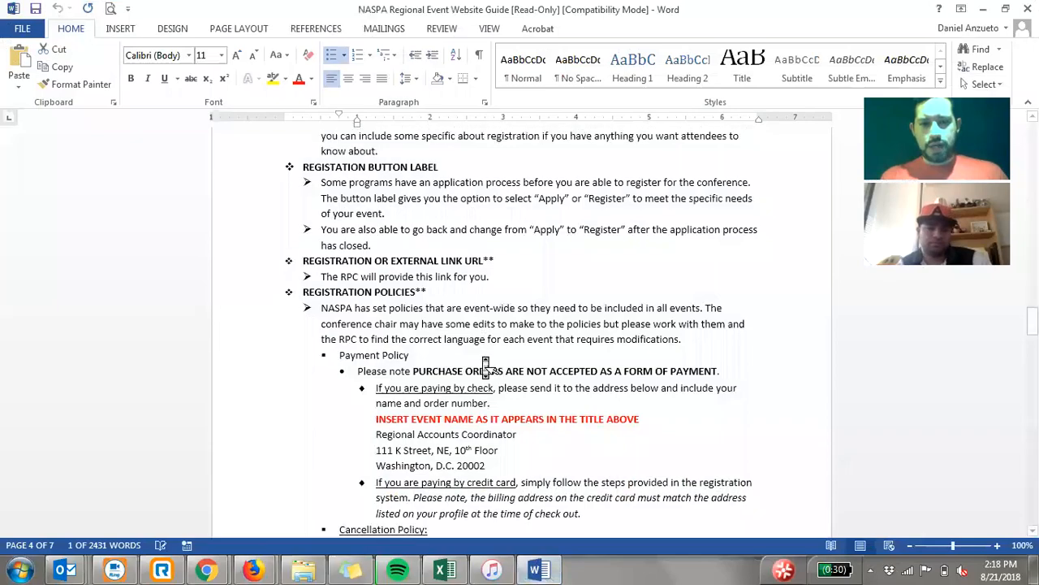
scroll(485, 364, "down", 20)
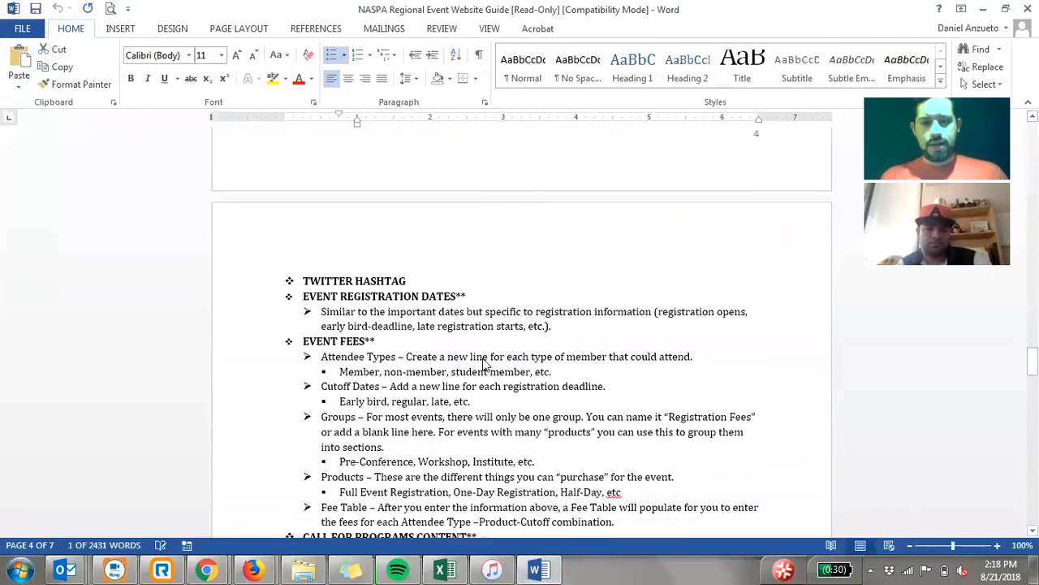
scroll(485, 364, "down", 2)
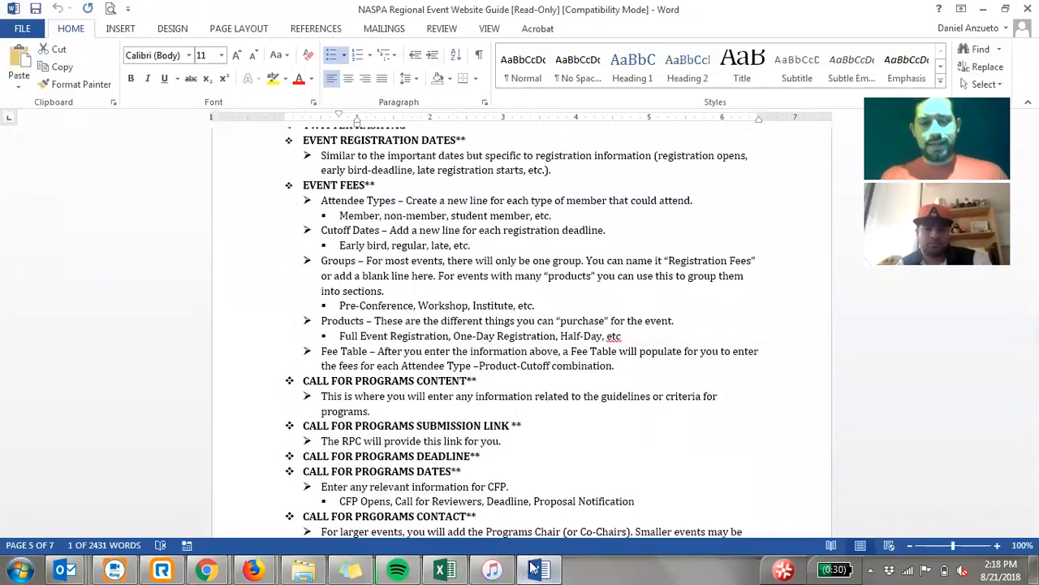
- Return to the event entry in Firefox and read the Attendee Types instructions under Event Fees
left_click(533, 569)
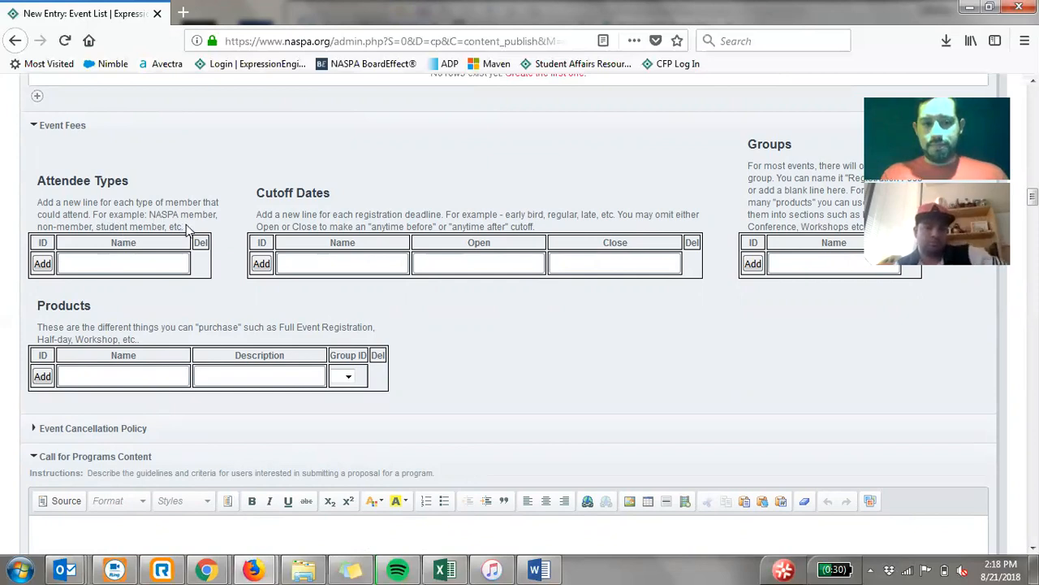
left_click_drag(185, 227, 37, 203)
left_click(203, 185)
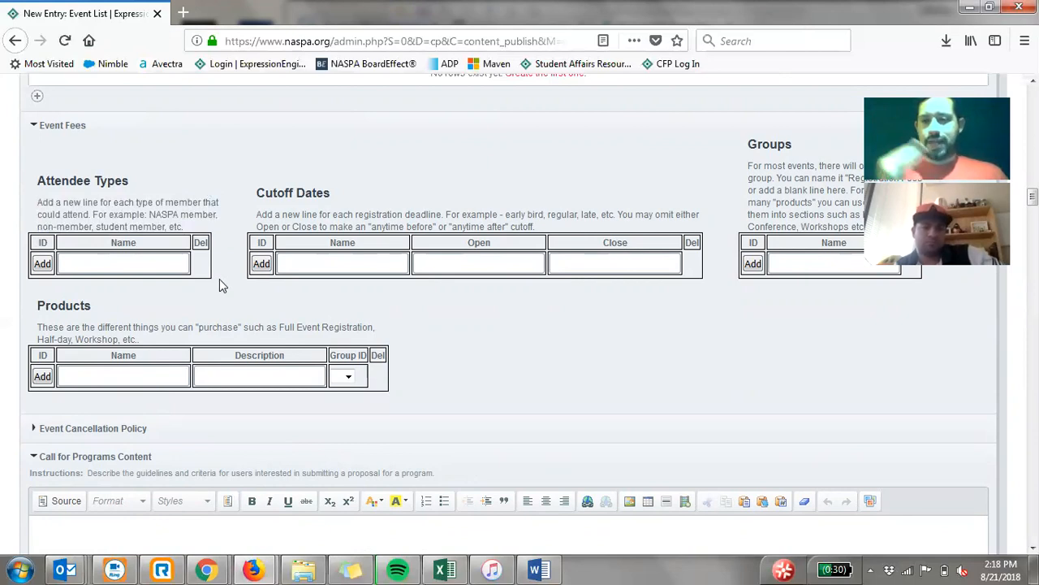
- Add the attendee types NASPA Member and NASPA Student Member to the event fees
left_click(156, 263)
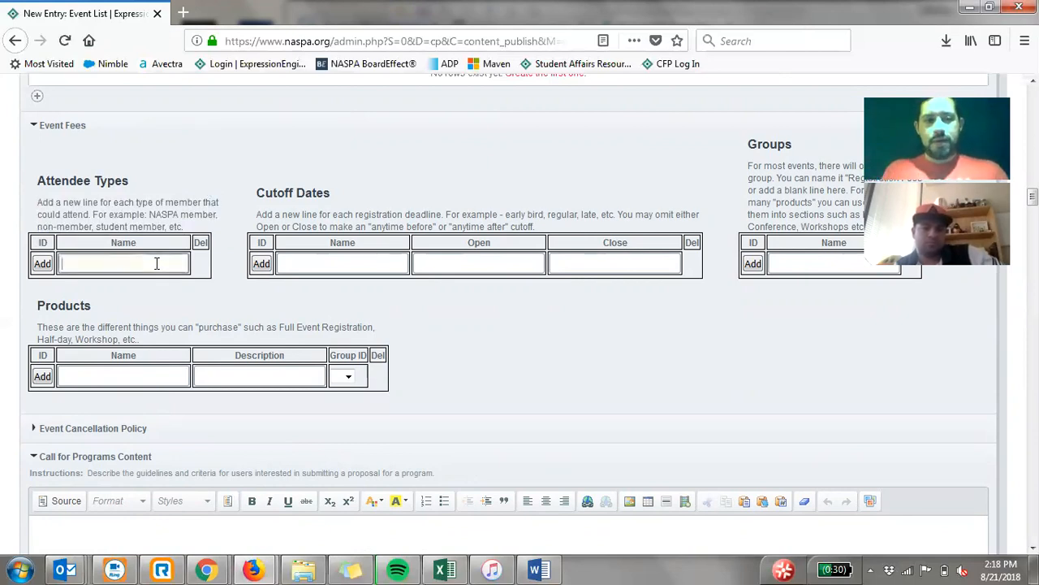
type("NASPA Member")
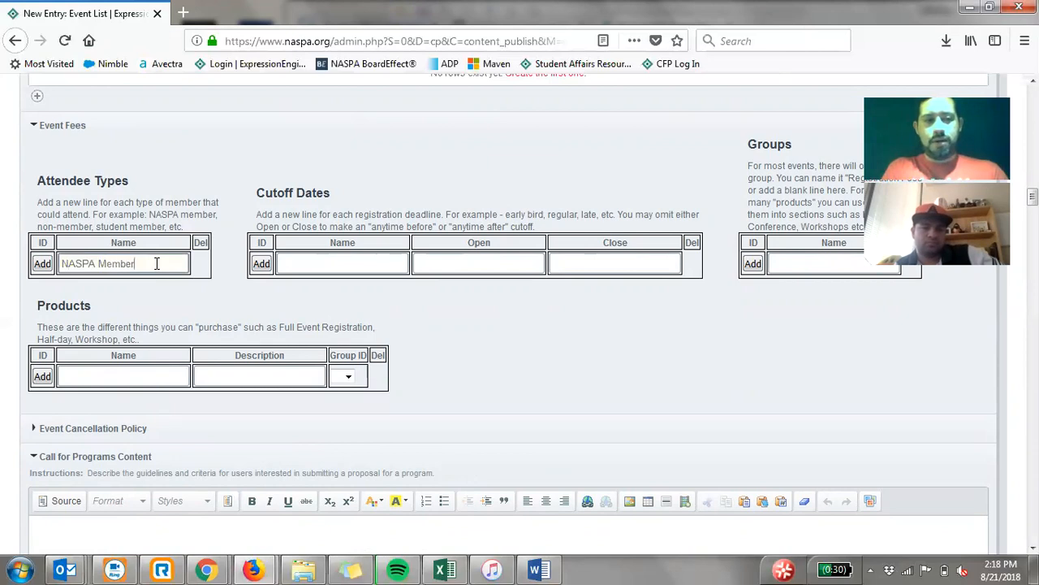
left_click(42, 264)
left_click(98, 290)
type("NASPA Student Member")
left_click(42, 291)
- Add the attendee types Non-Member and Student Non-Member to the event fees
left_click(77, 313)
type("Non-Member")
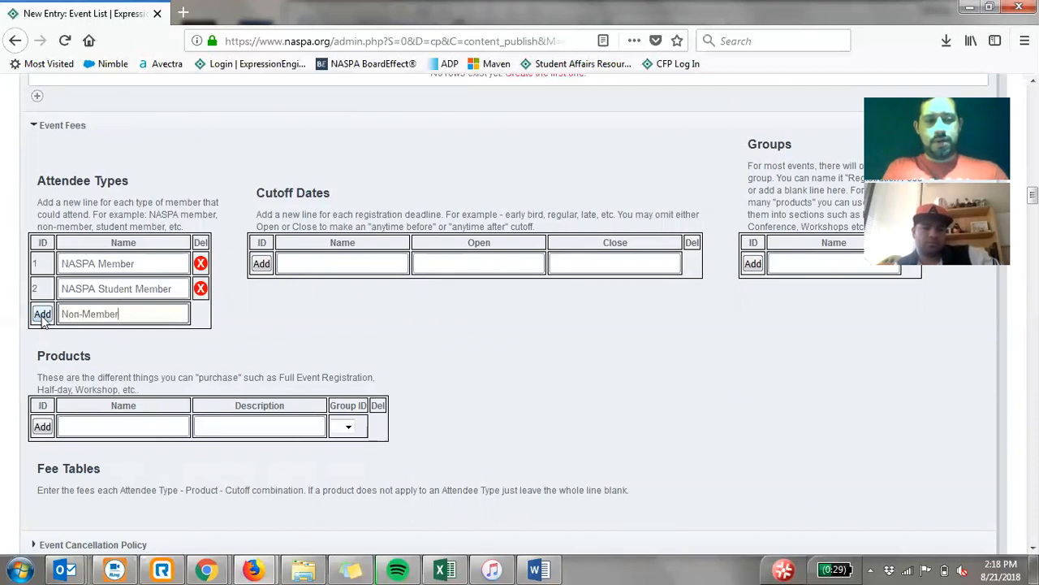
left_click(42, 314)
left_click(80, 337)
type("Student Non-Member")
left_click(42, 339)
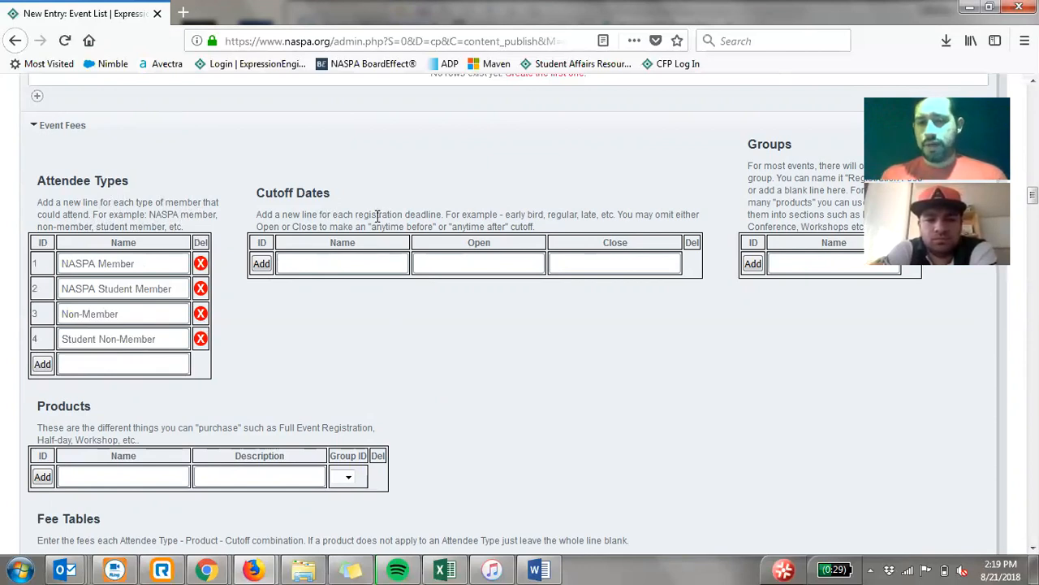
- Add an Early Bird cutoff that opens 08/21/2018 and closes 08/22/2018
left_click(338, 268)
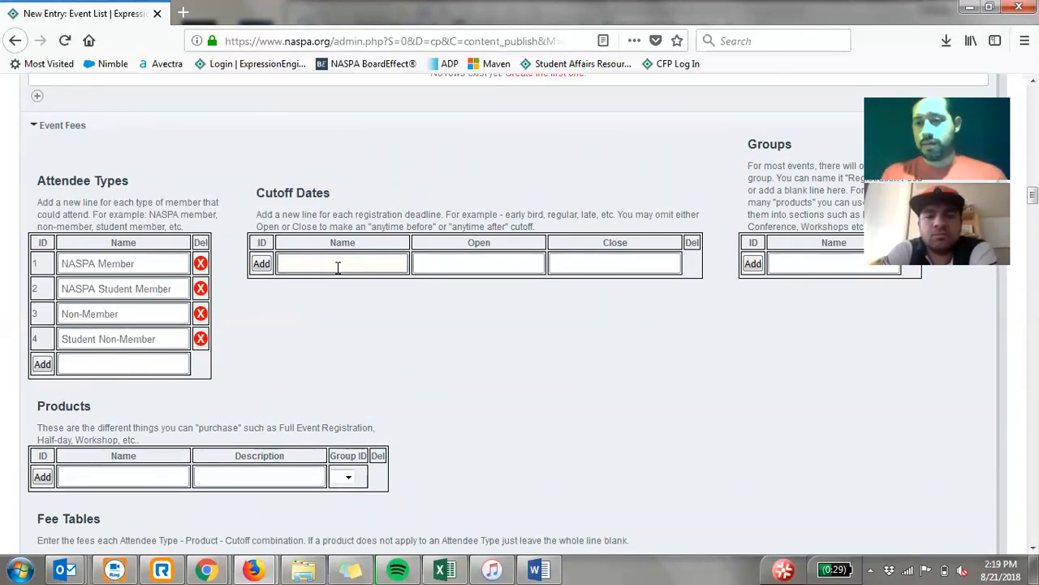
type("Early Bird")
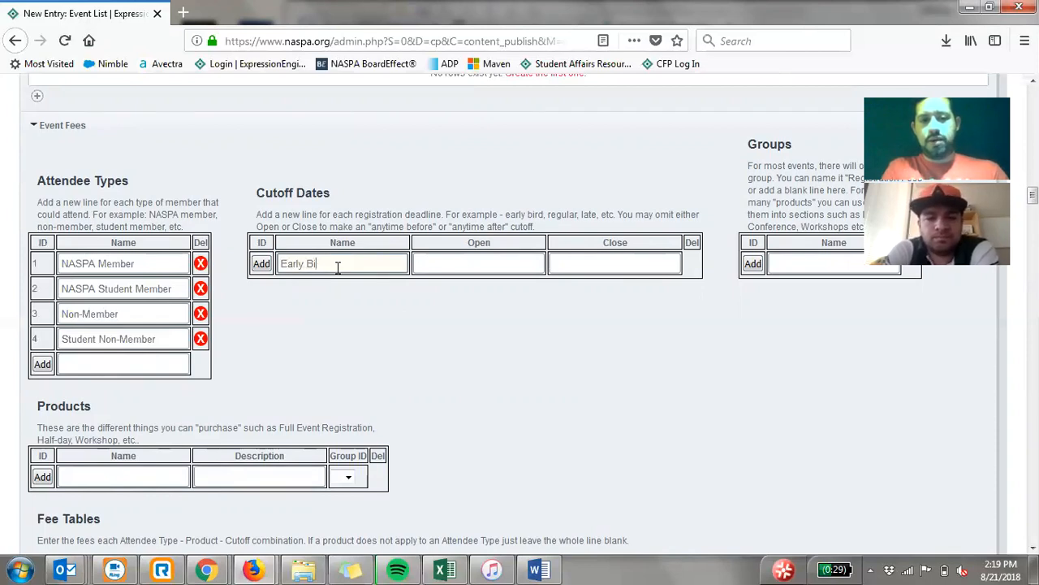
left_click(452, 265)
left_click(478, 387)
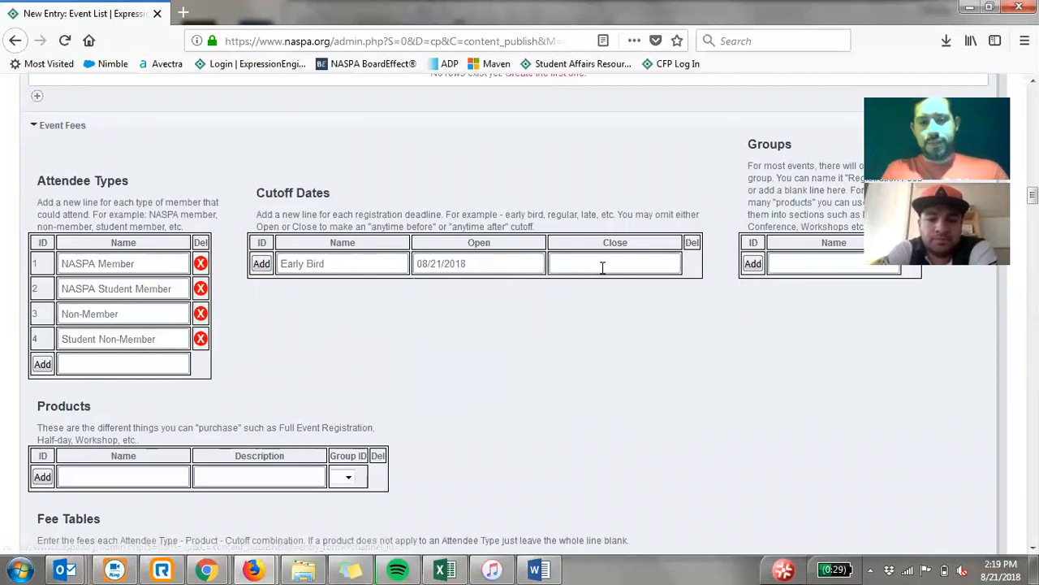
left_click(604, 264)
left_click(641, 385)
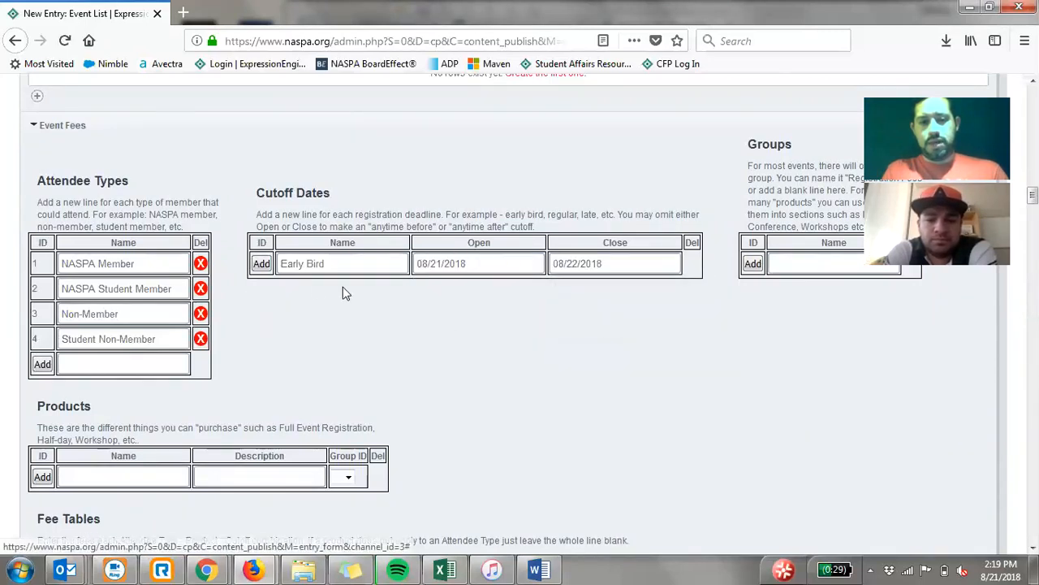
left_click(262, 265)
- Add a Regular Registration cutoff that opens 08/23/2018 and closes 08/24/2018
left_click(301, 288)
type("Regular Registration")
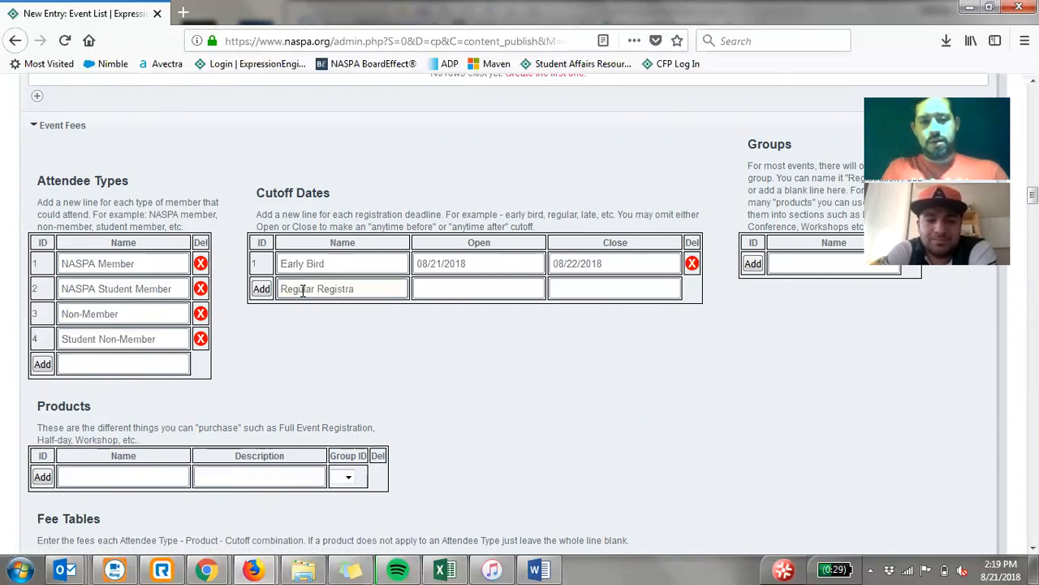
left_click(416, 286)
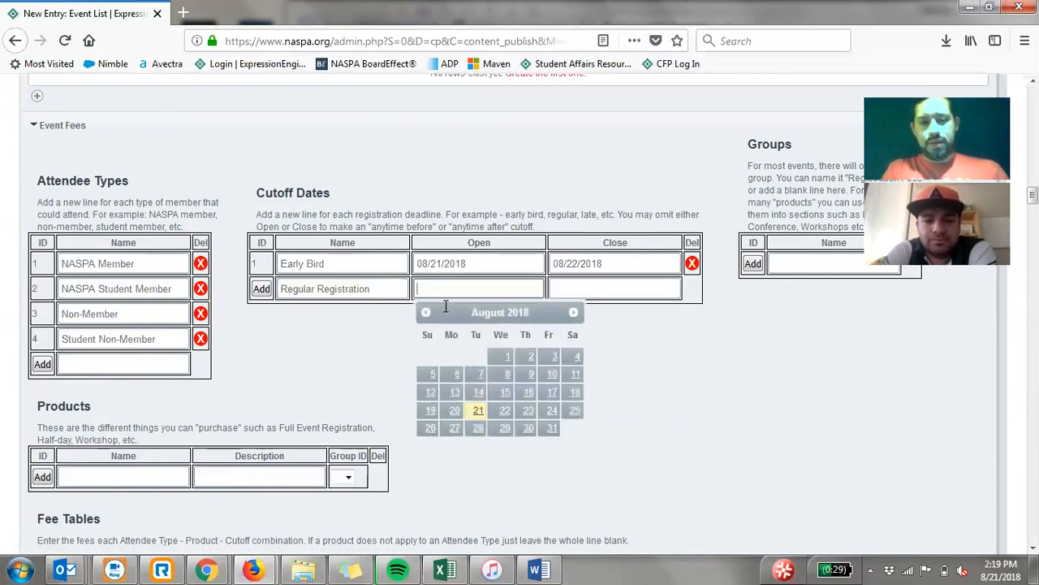
left_click(589, 282)
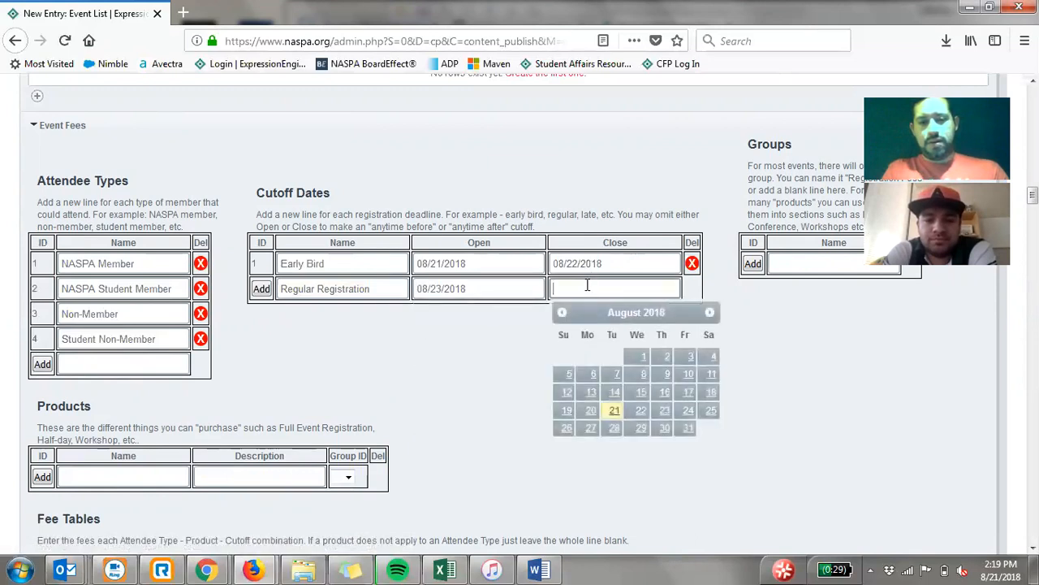
left_click(691, 413)
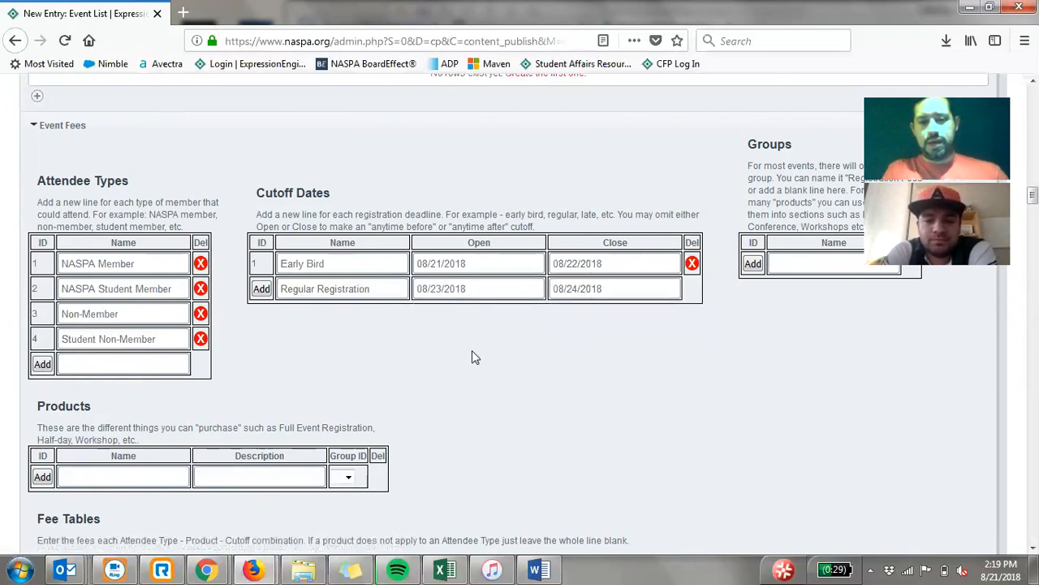
left_click(261, 289)
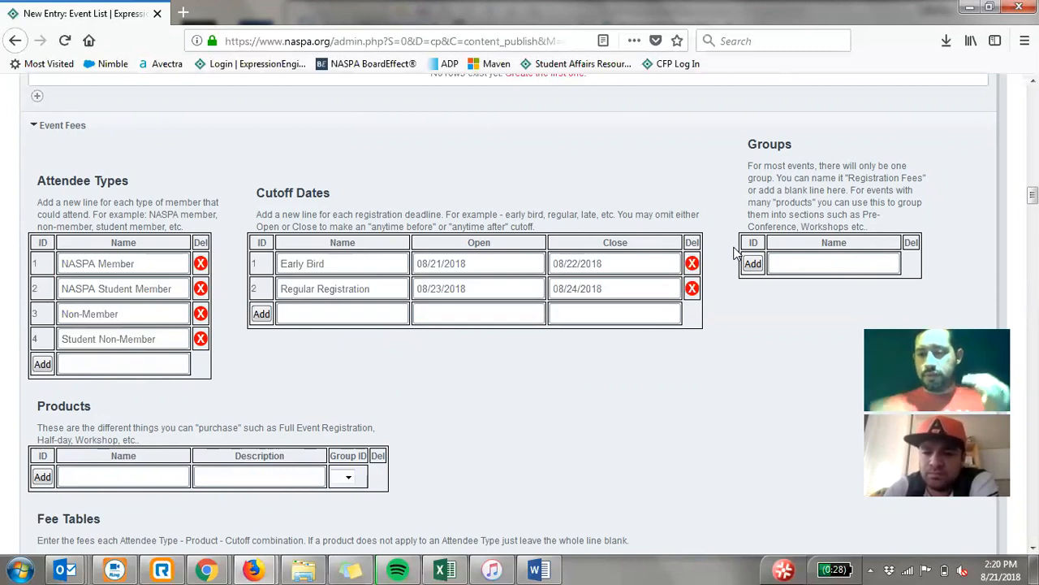
- Add the fee groups Pre-Conference and Registration Fees
left_click(800, 266)
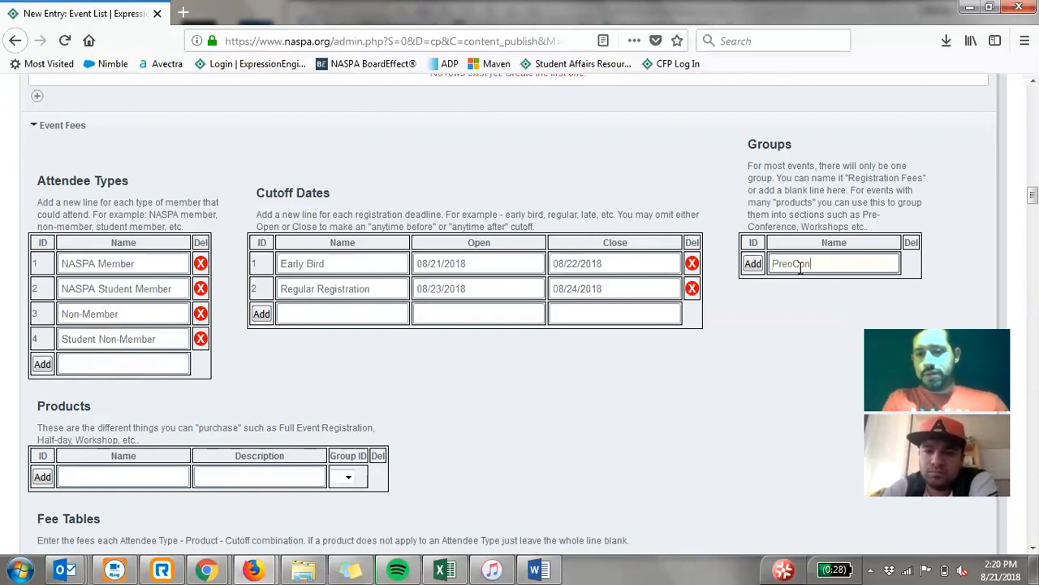
type("Pre-Conference")
left_click(753, 264)
left_click(787, 286)
type("Registration Fees")
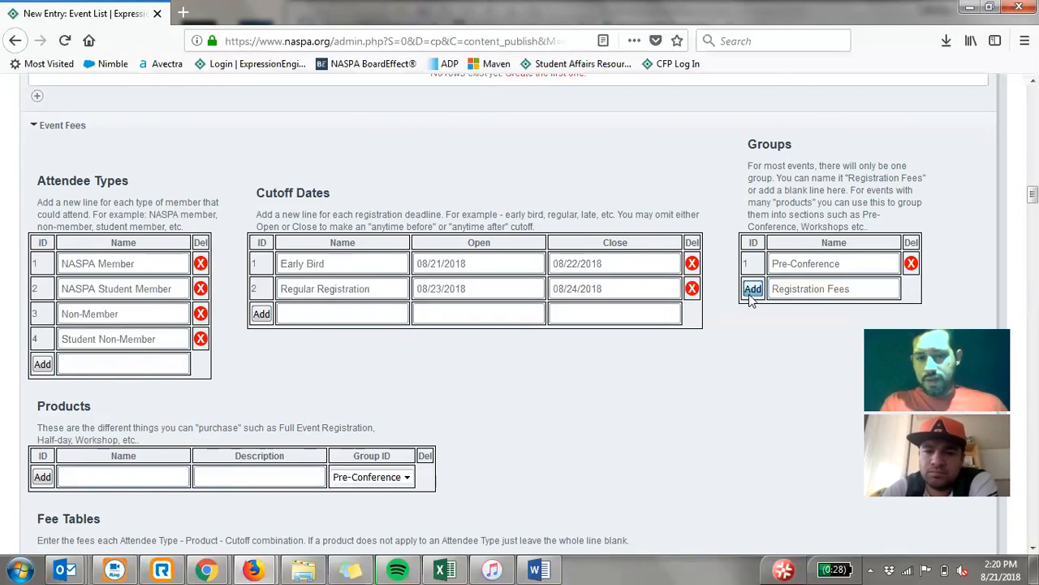
left_click(752, 289)
scroll(725, 257, "down", 2)
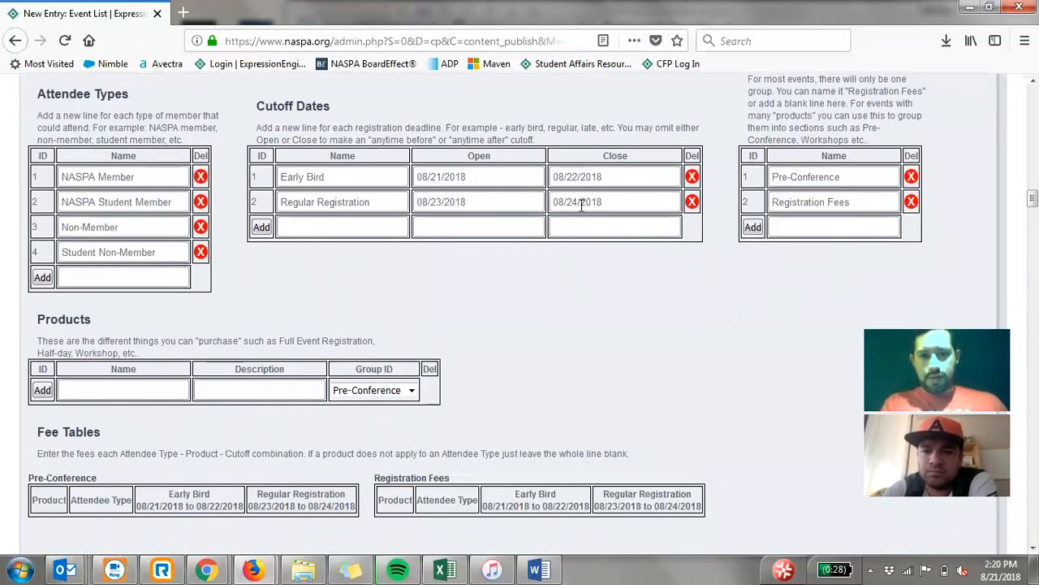
- Add the product Full Event Registration to the Registration Fees group
scroll(589, 316, "down", 1)
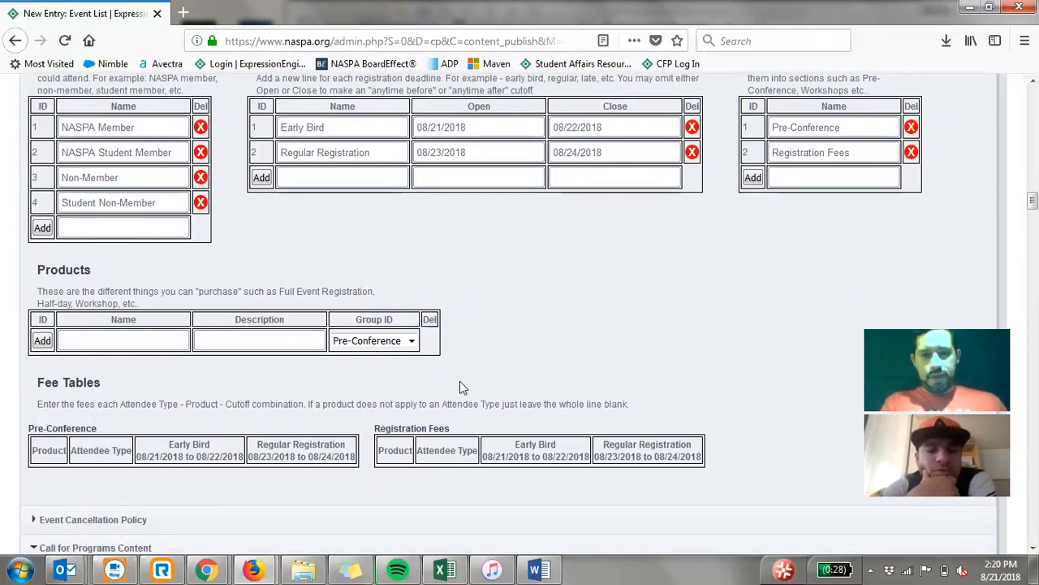
scroll(460, 387, "down", 1)
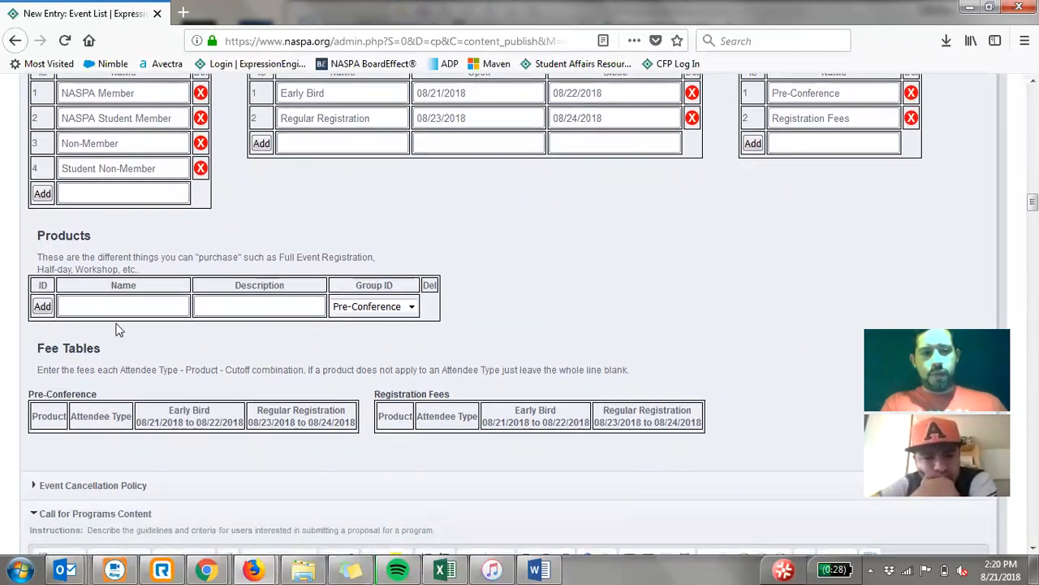
left_click(89, 306)
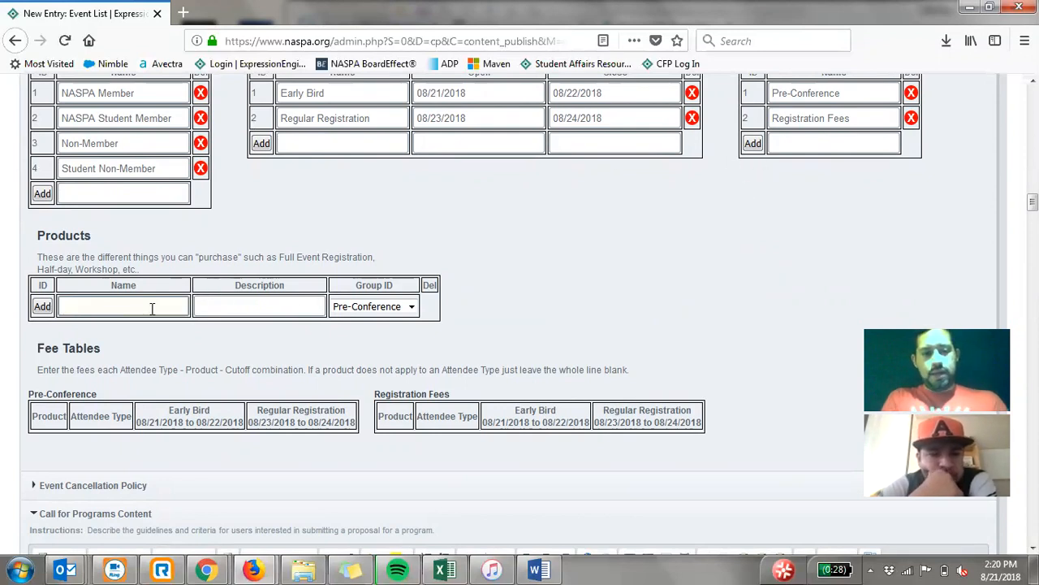
type("Full Event Registrat")
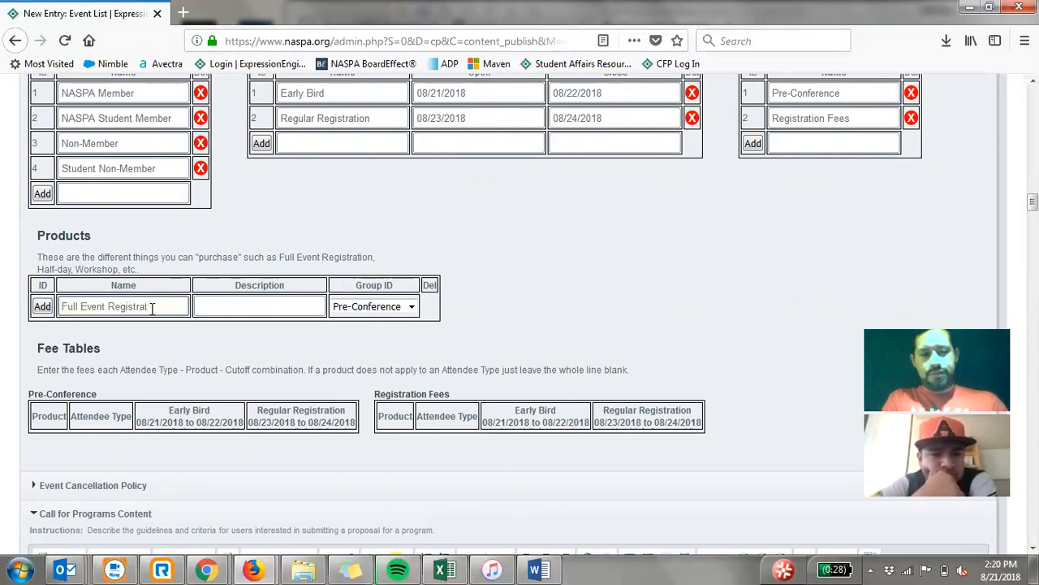
left_click(379, 309)
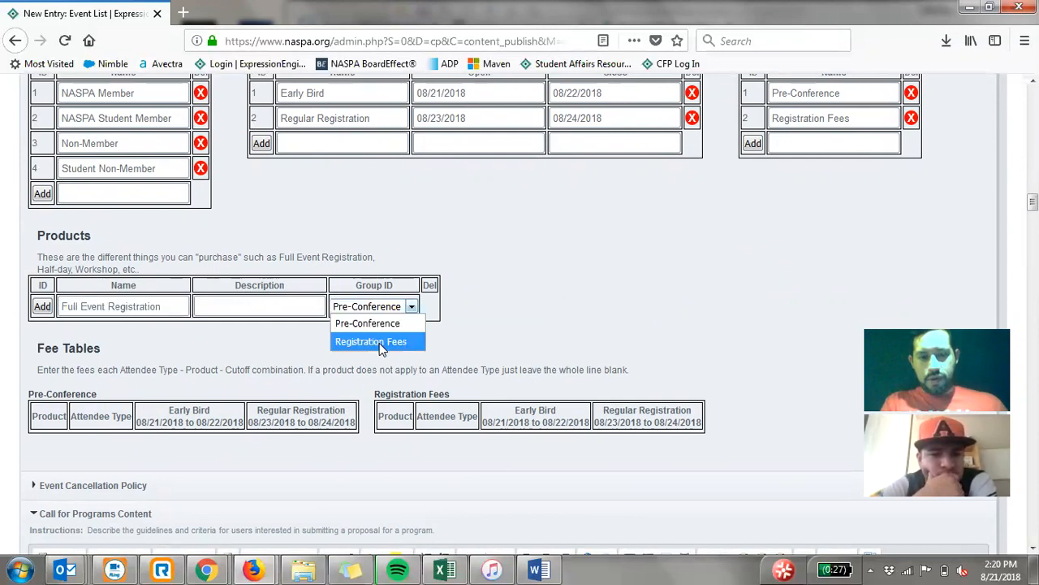
left_click(379, 342)
left_click(42, 307)
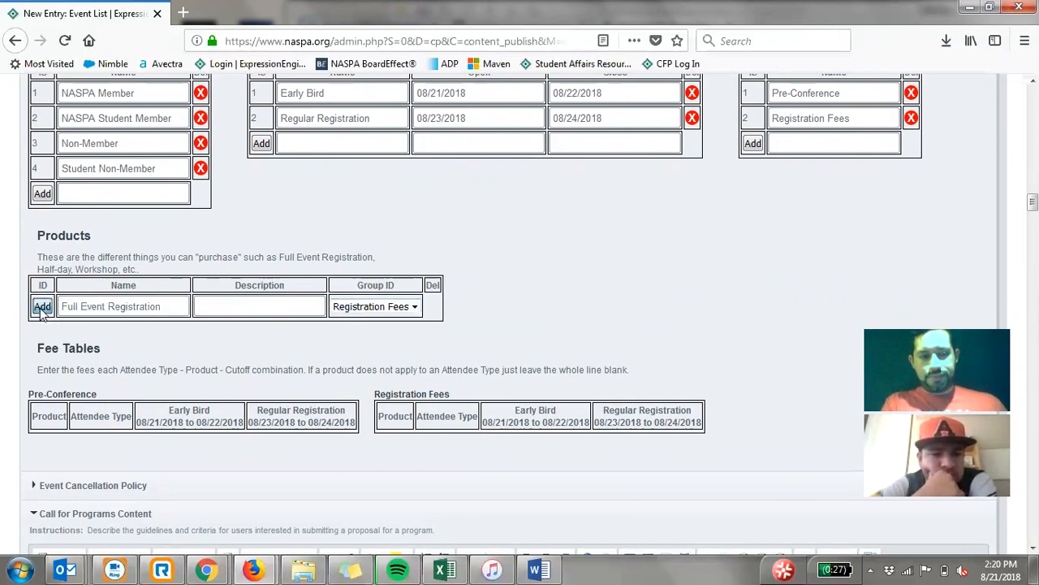
- Add a second product named Pre-Conference in the Pre-Conference group
left_click(81, 334)
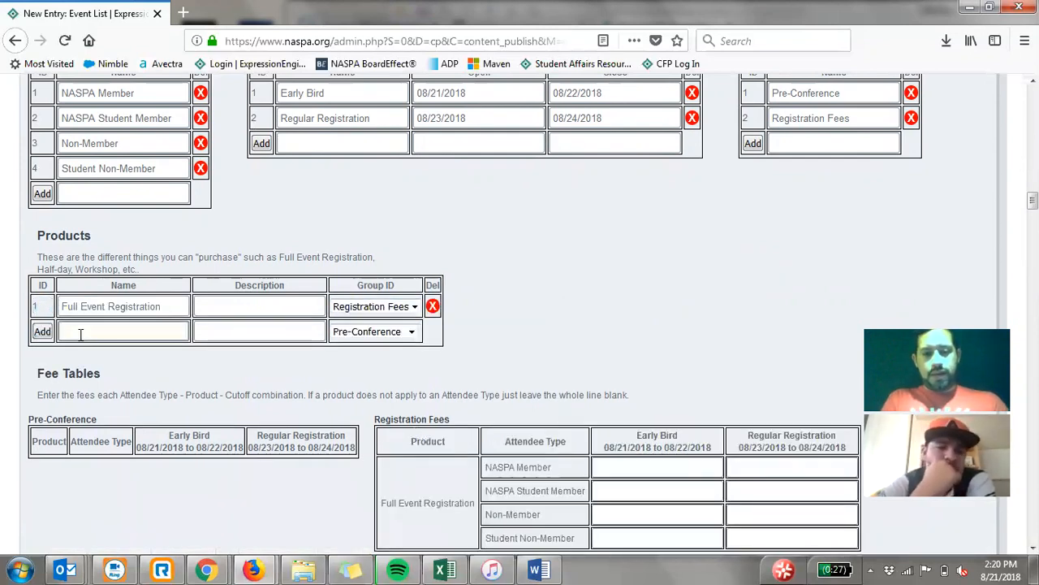
scroll(81, 333, "down", 2)
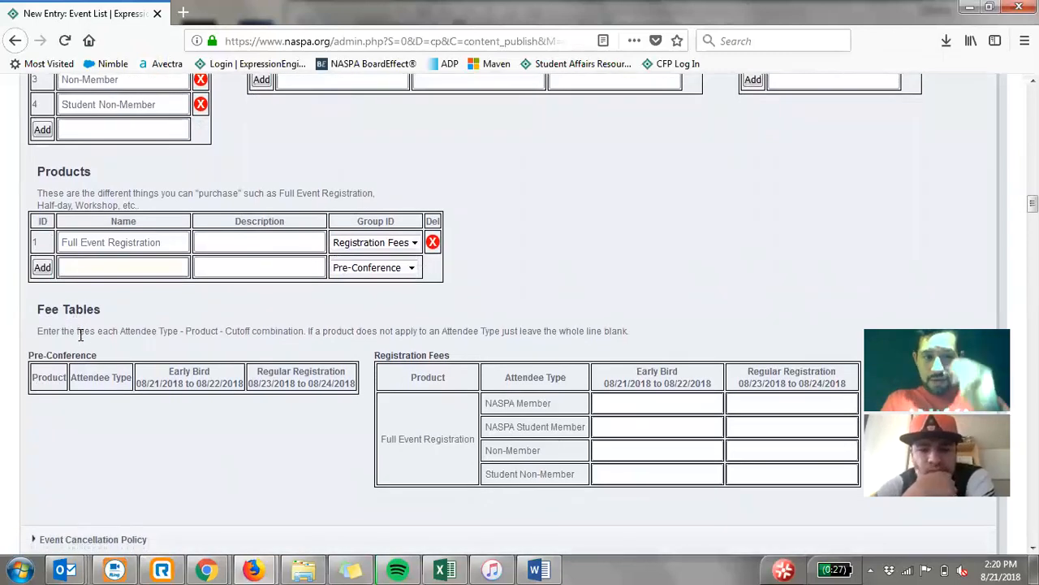
type("Workshop")
key("BackSpace")
key("BackSpace")
key("BackSpace")
key("BackSpace")
key("BackSpace")
key("BackSpace")
key("BackSpace")
key("BackSpace")
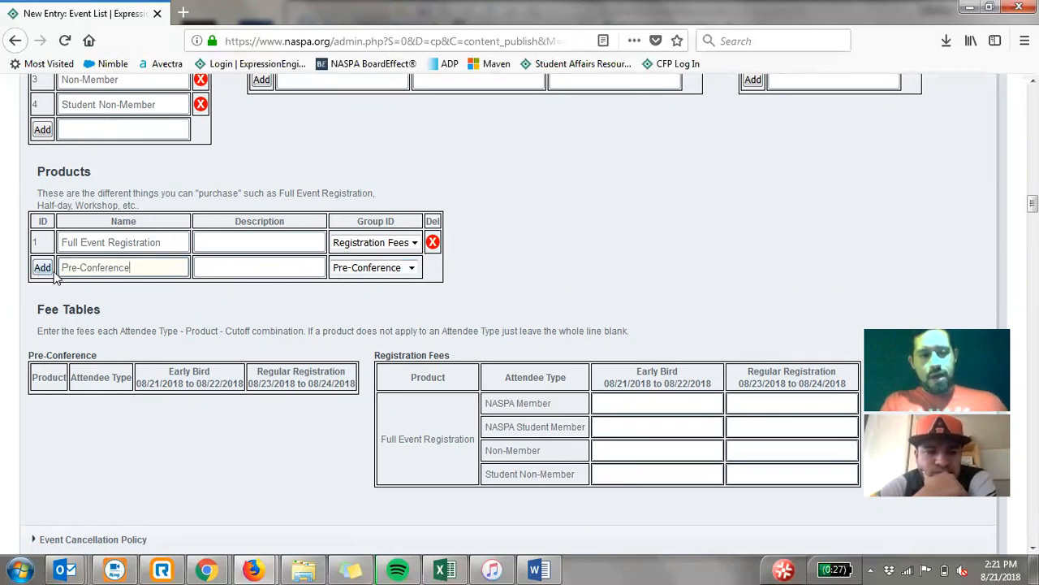
scroll(177, 191, "up", 1)
scroll(177, 191, "down", 1)
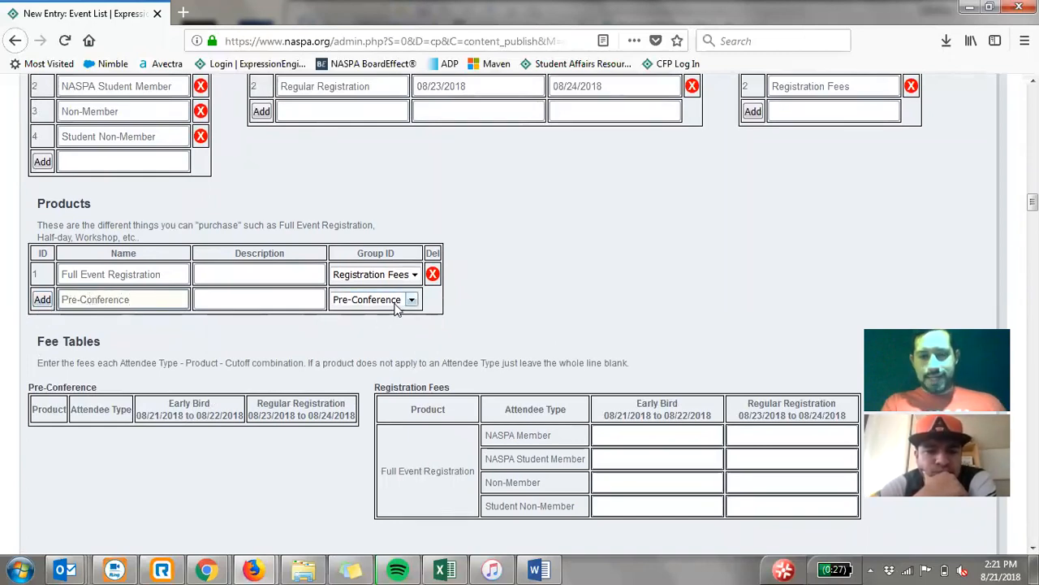
left_click(43, 300)
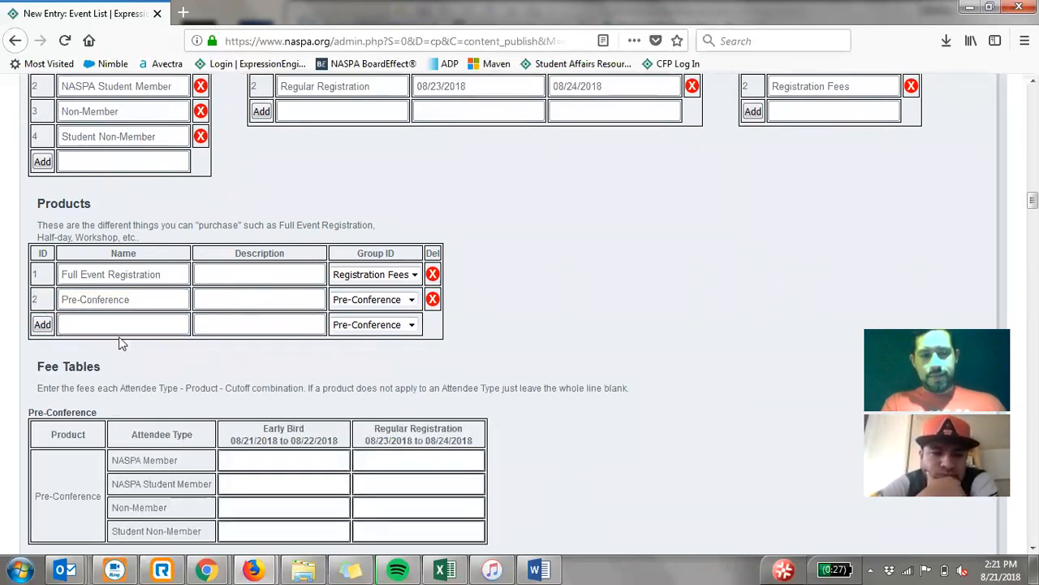
- Enter Early Bird and Regular Registration pre-conference fees of 10 and 15 for NASPA Member, and 5 and 10 for NASPA Student Member
scroll(118, 340, "down", 1)
scroll(116, 339, "down", 5)
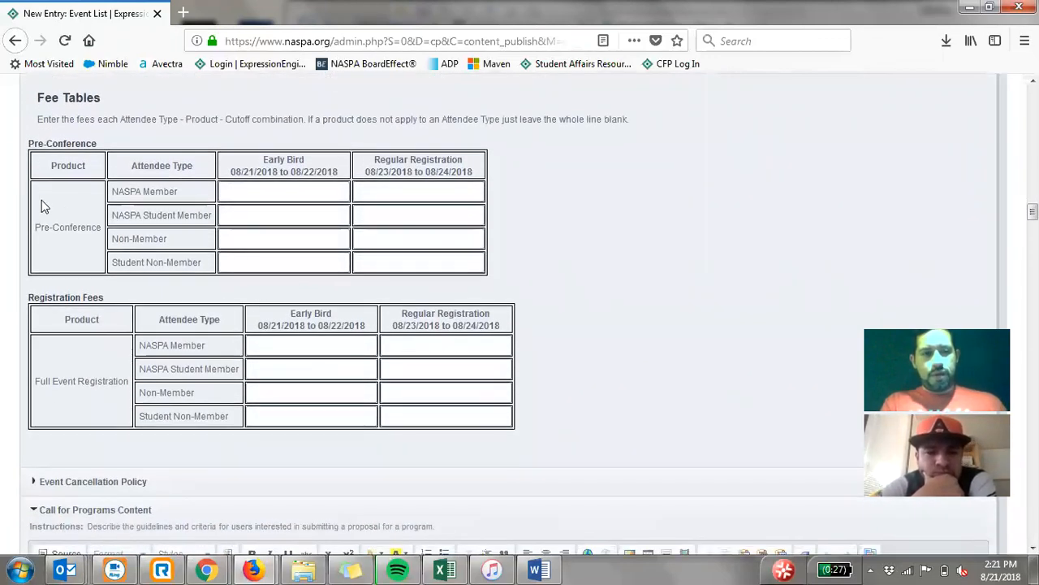
left_click_drag(34, 140, 122, 160)
left_click(80, 230)
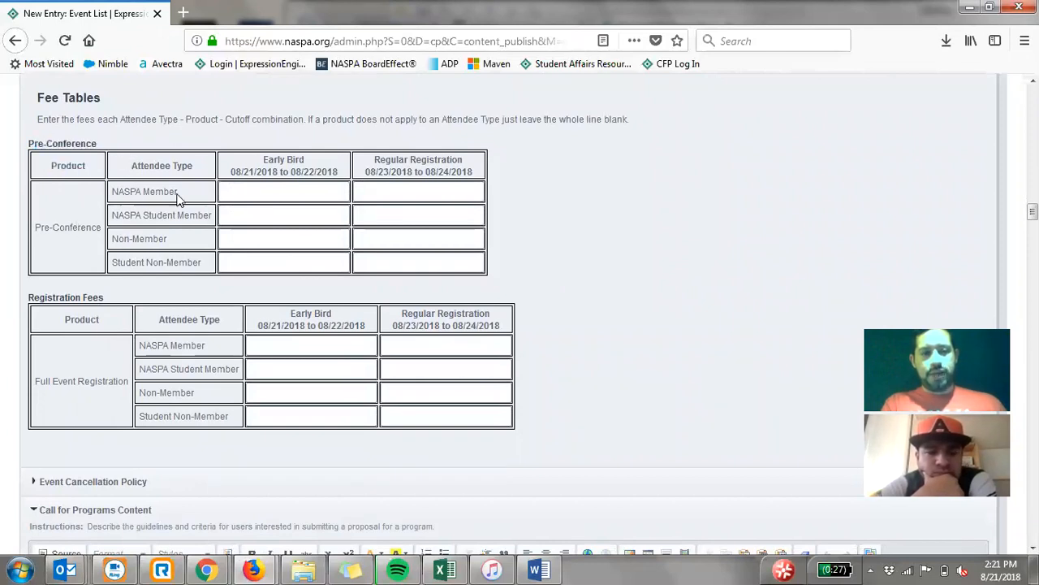
left_click_drag(181, 208, 182, 254)
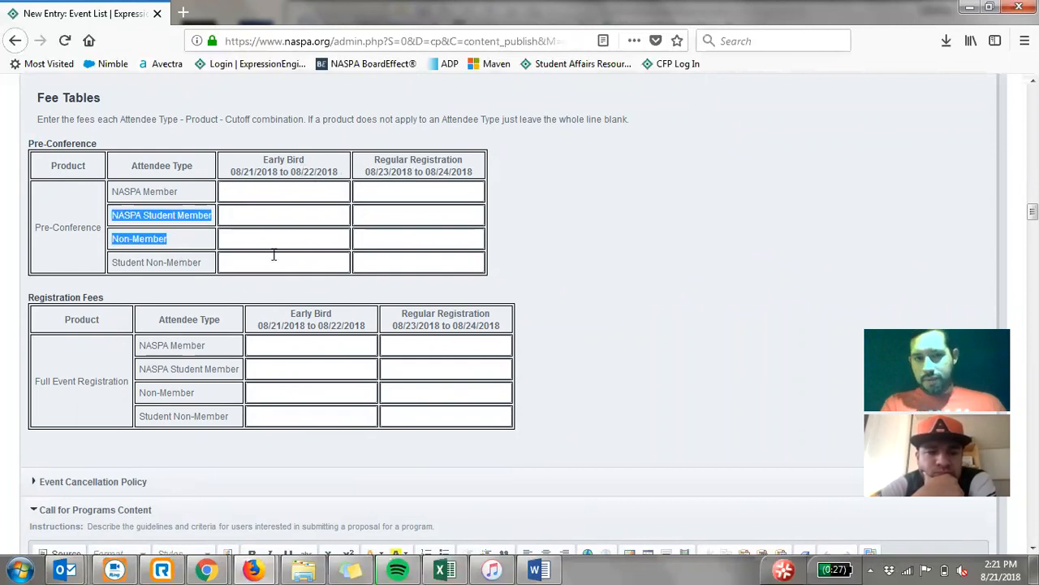
left_click(289, 192)
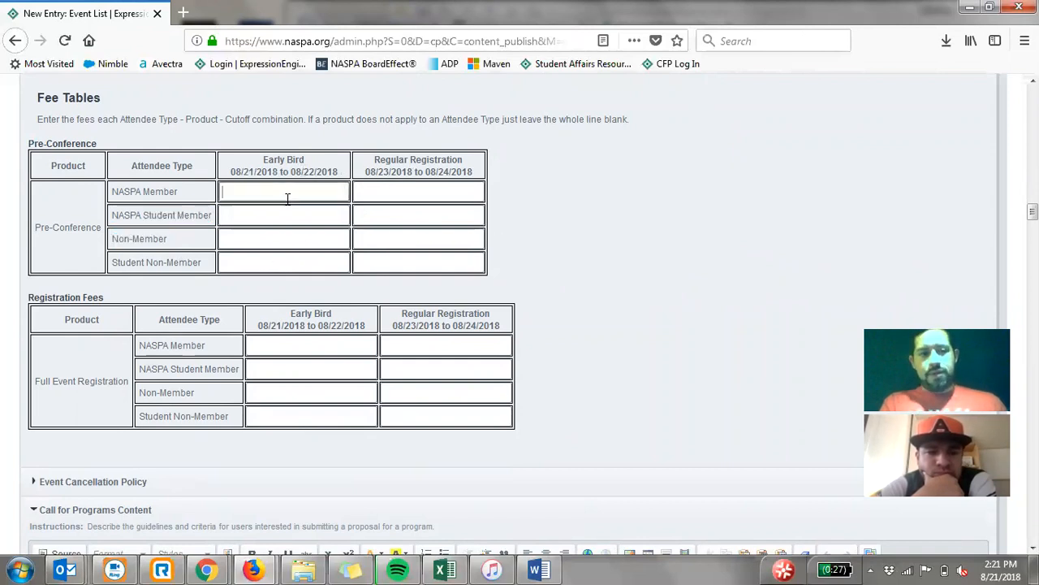
type("10")
key("Tab")
type("15")
key("Tab")
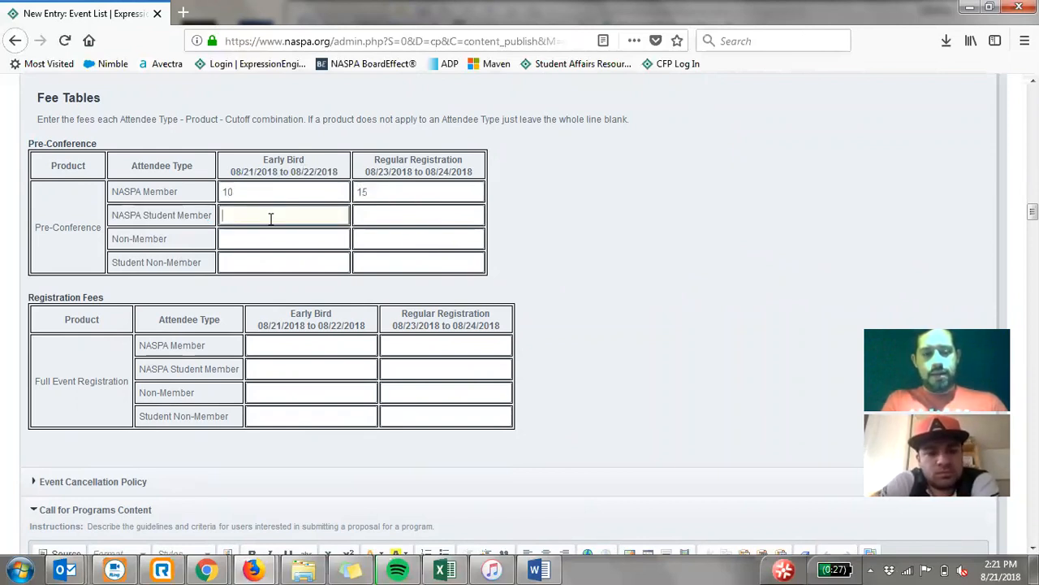
type("5")
key("Tab")
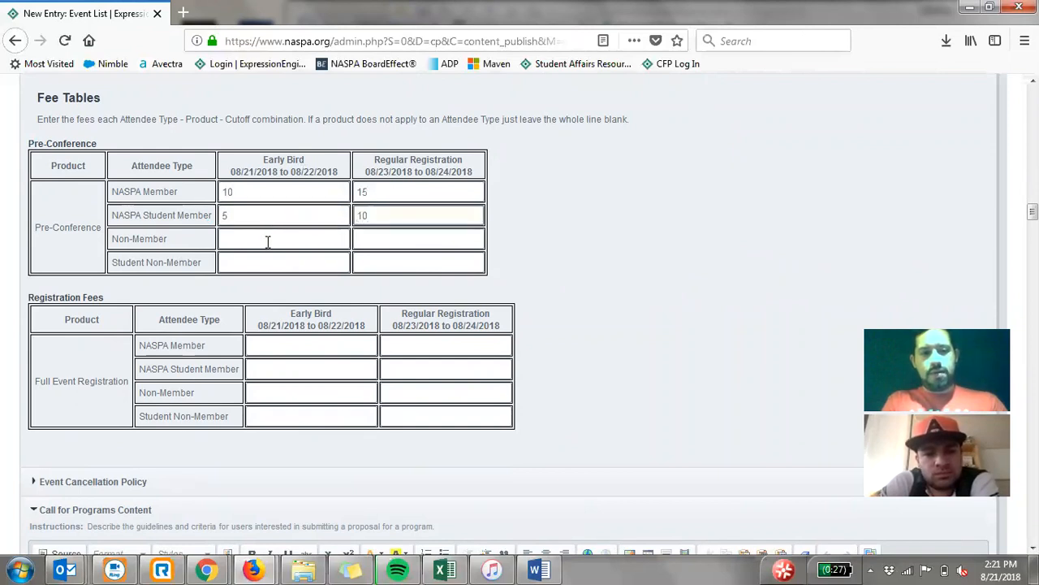
key("Tab")
- Enter Early Bird and Regular Registration pre-conference fees of 20 and 25 for Non-Member, and 10 and 15 for Student Non-Member
type("20")
key("Tab")
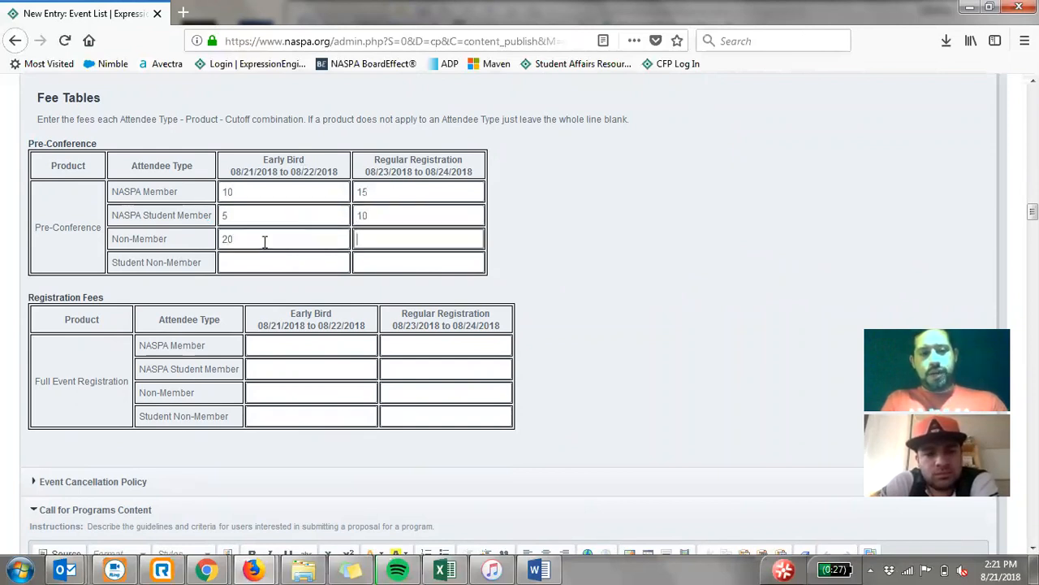
key("Tab")
type("10")
key("Tab")
type("1")
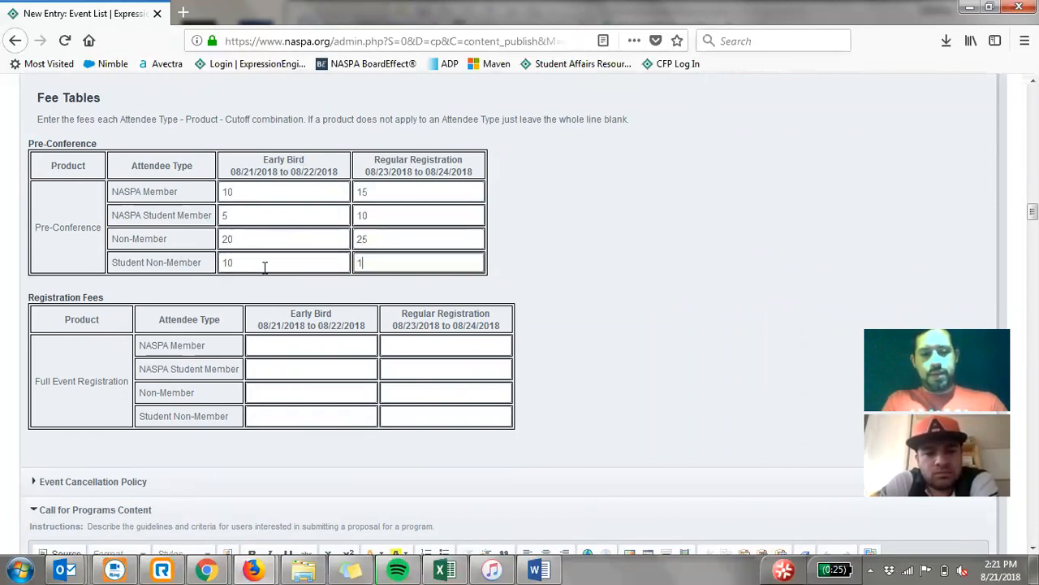
scroll(615, 200, "down", 1)
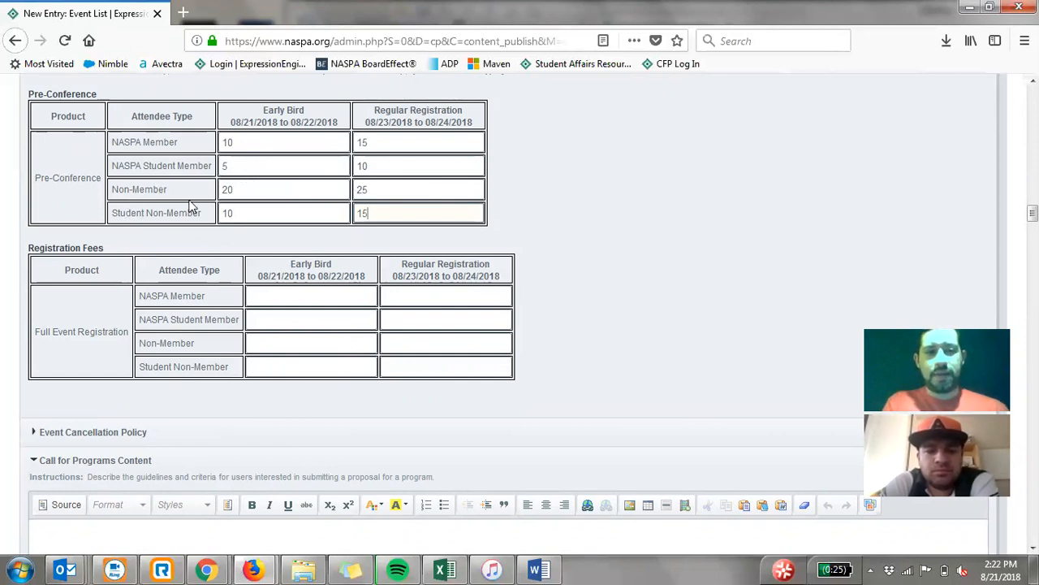
double_click(253, 144)
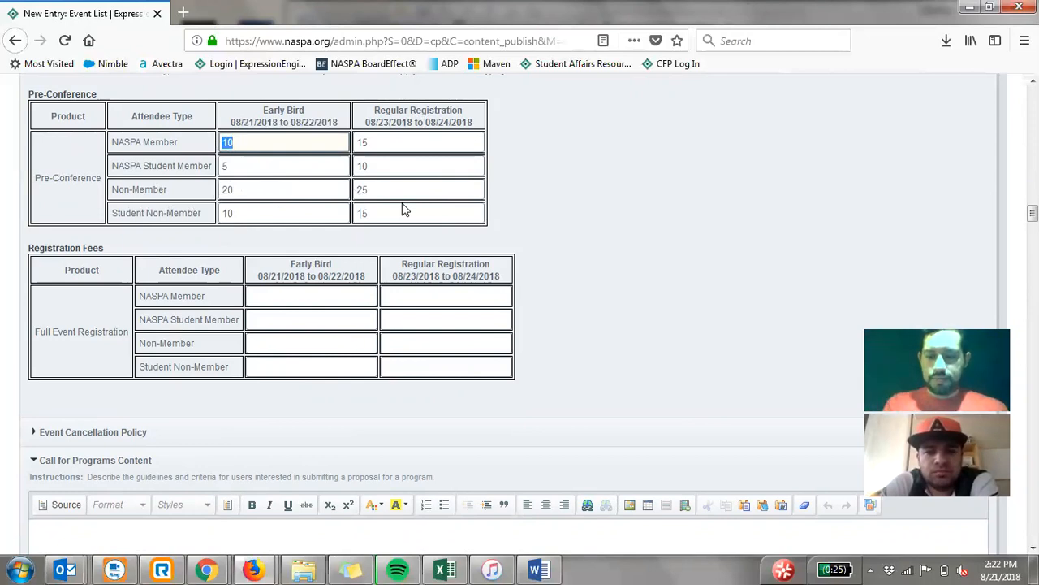
- Look over the Event Cancellation Policy field and the Call for Programs content, submission link and deadline fields
scroll(447, 190, "down", 3)
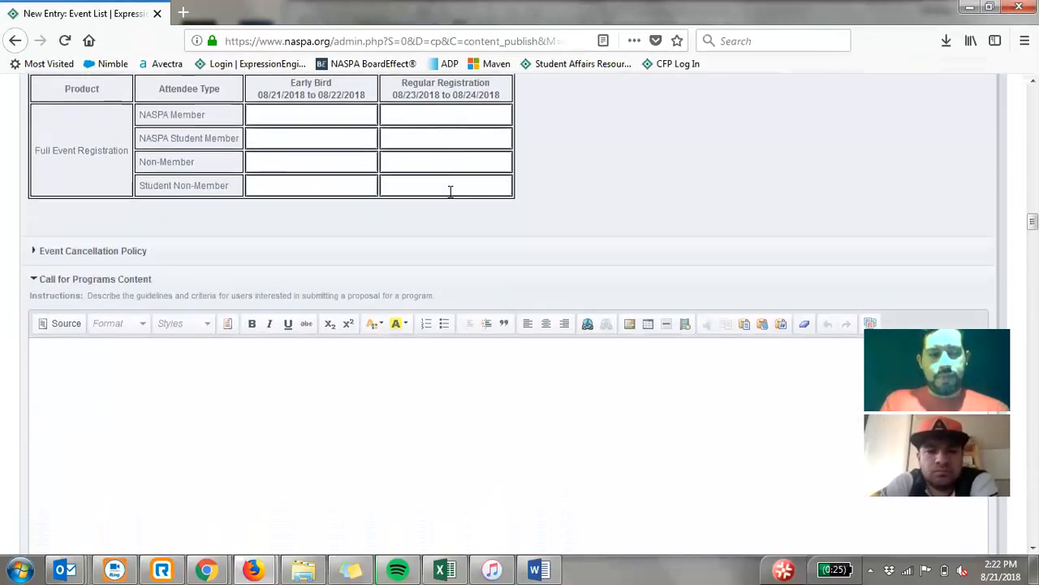
scroll(448, 191, "down", 1)
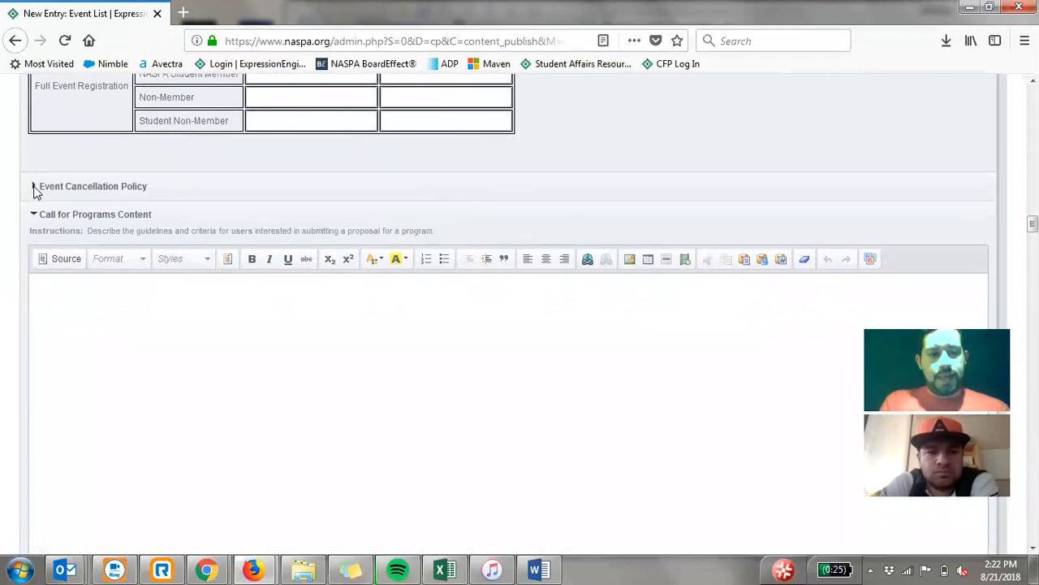
left_click(35, 188)
left_click(35, 188)
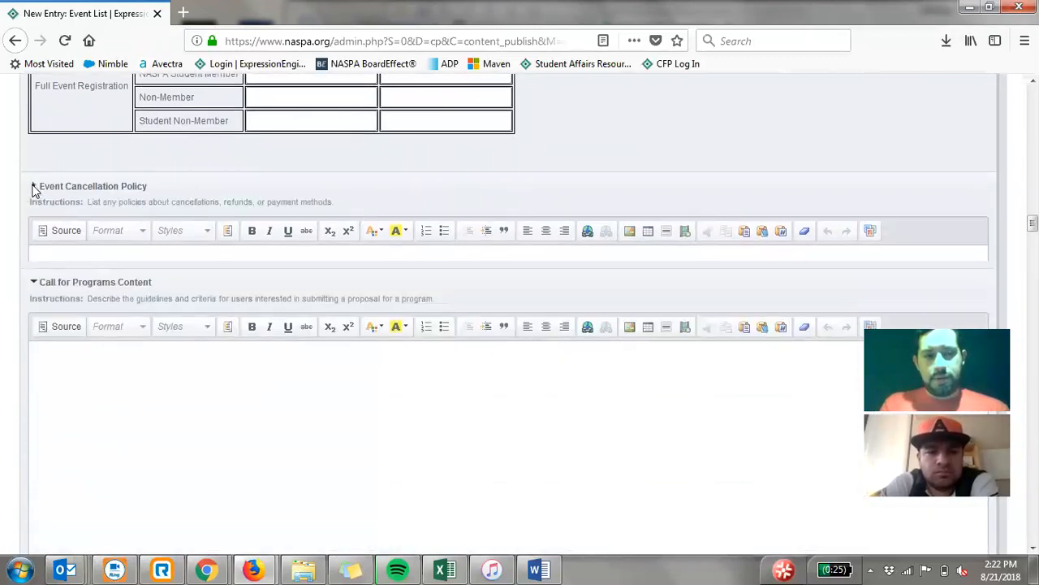
scroll(23, 217, "down", 1)
scroll(23, 219, "down", 2)
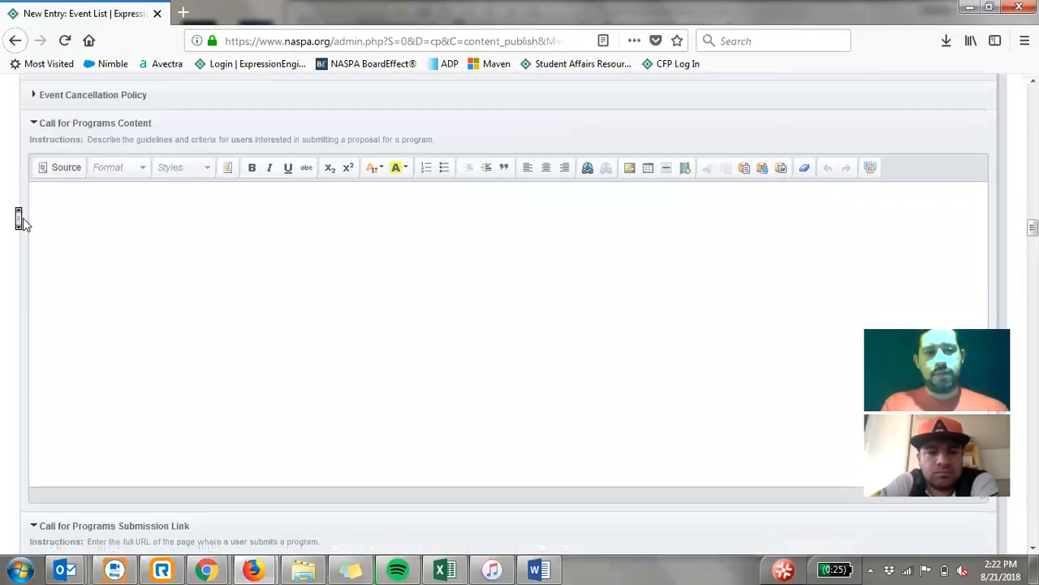
scroll(23, 217, "down", 1)
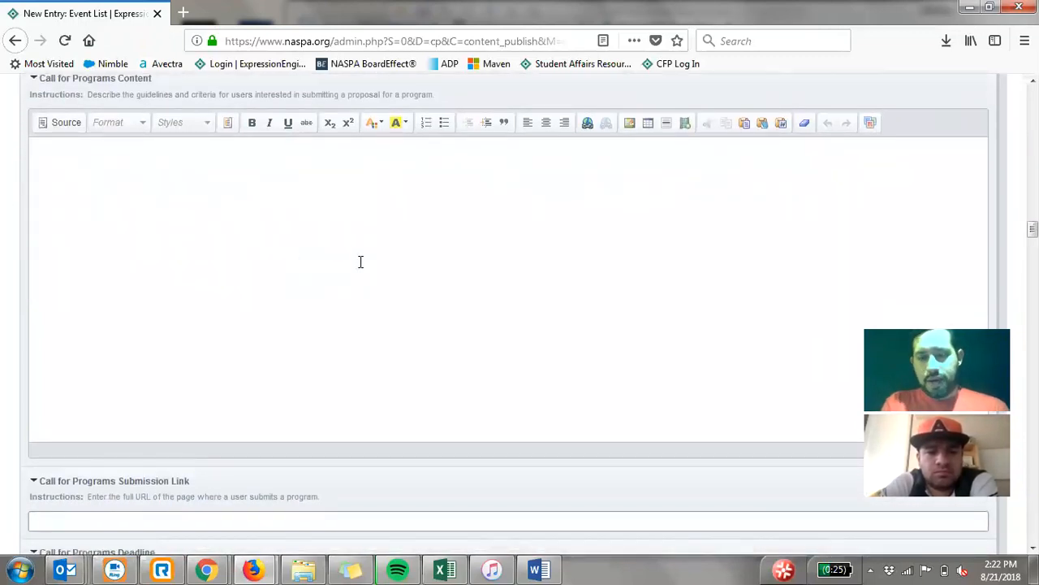
scroll(217, 260, "down", 5)
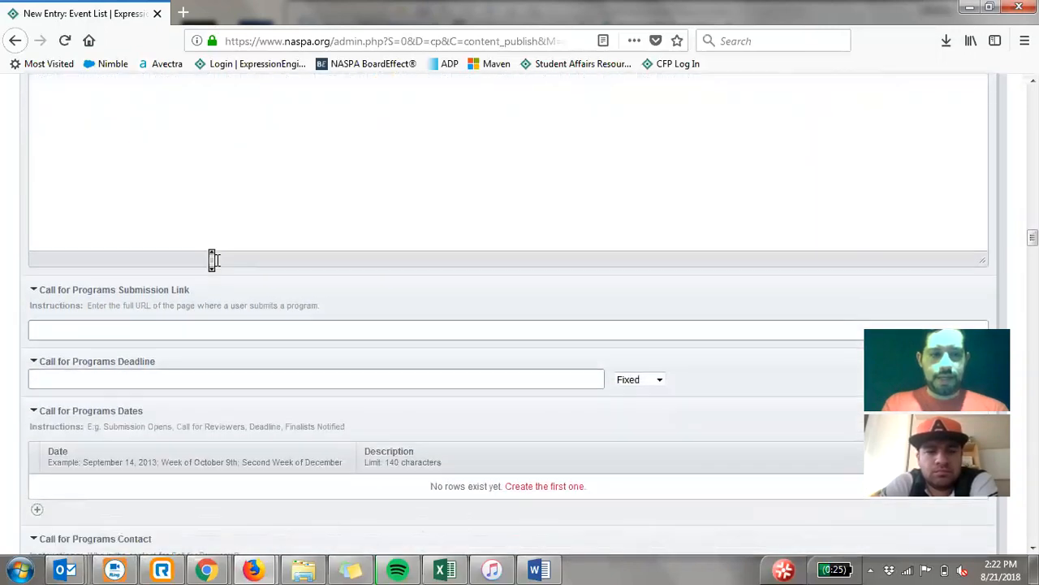
left_click(234, 257)
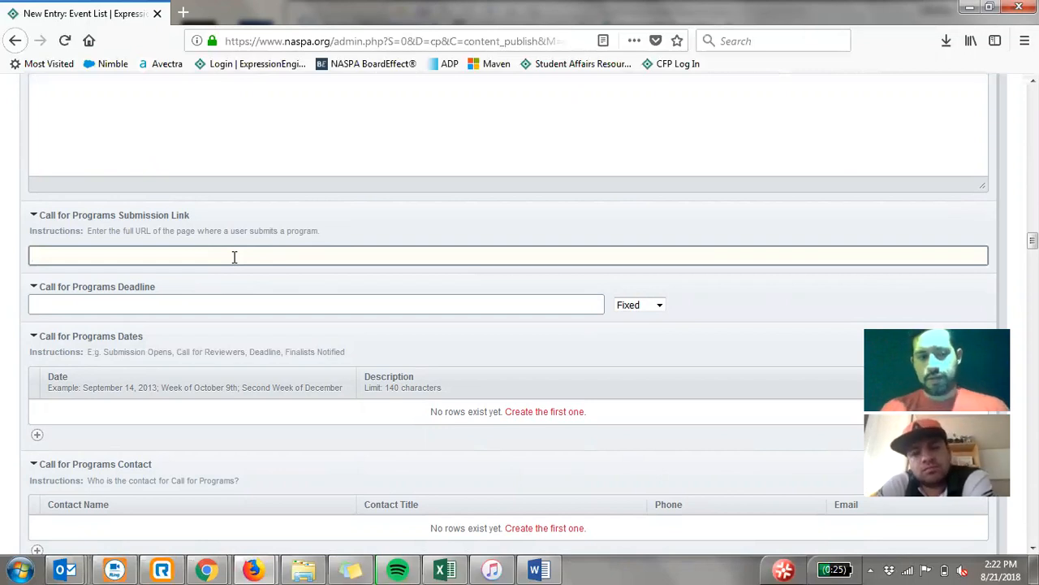
scroll(233, 256, "down", 1)
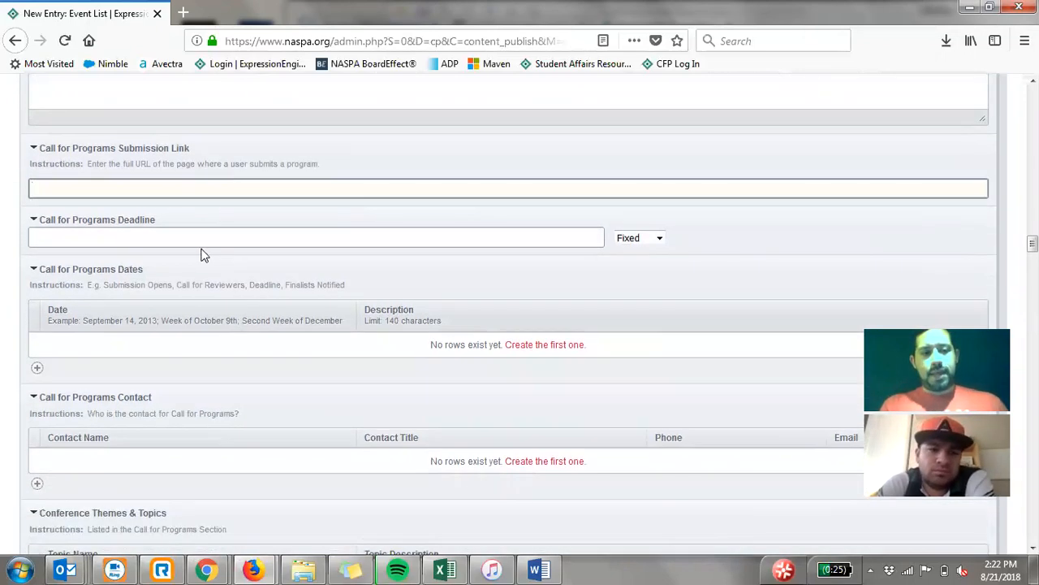
- Add a Call for Programs date of August 21 with the description Call for Programs Deadline
scroll(180, 236, "down", 1)
scroll(179, 235, "down", 2)
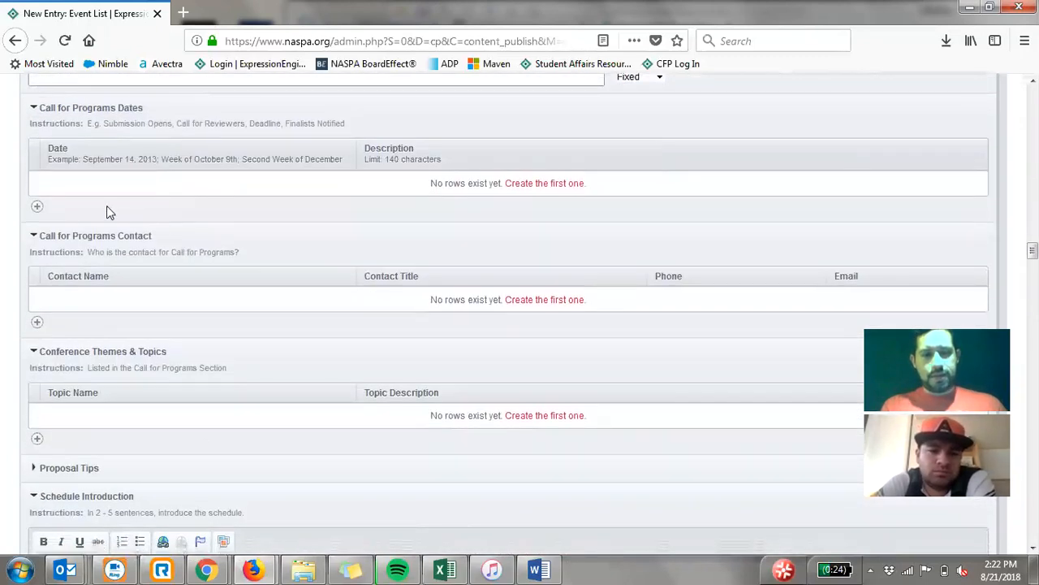
left_click(70, 184)
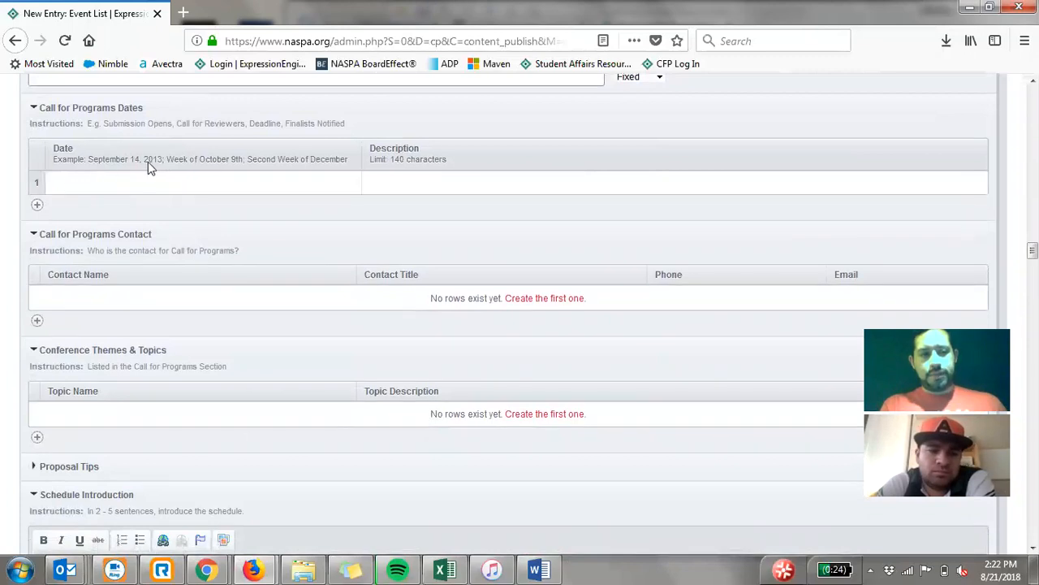
left_click(65, 182)
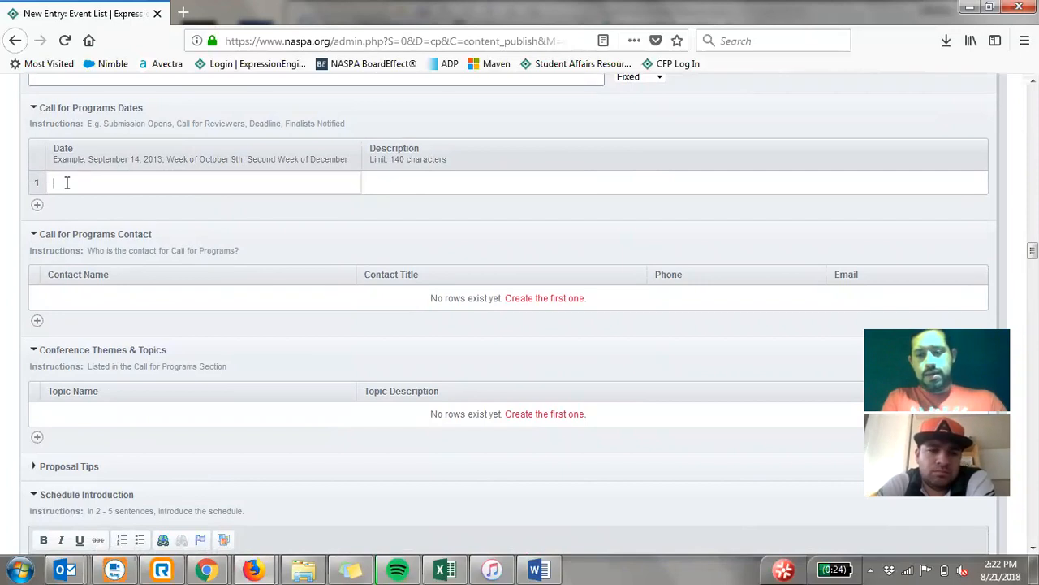
type("August 21")
key("Tab")
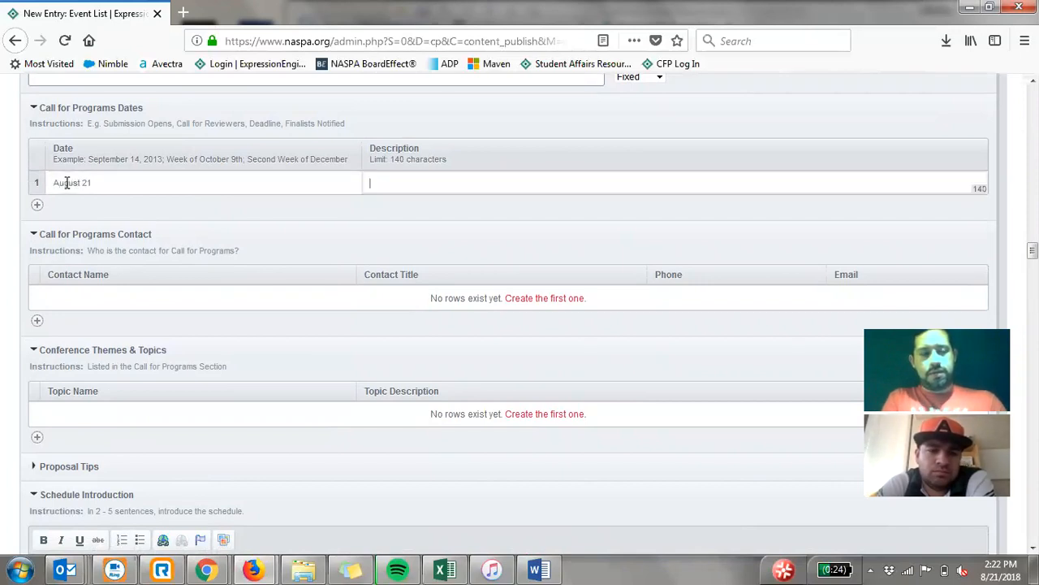
type("Call for P")
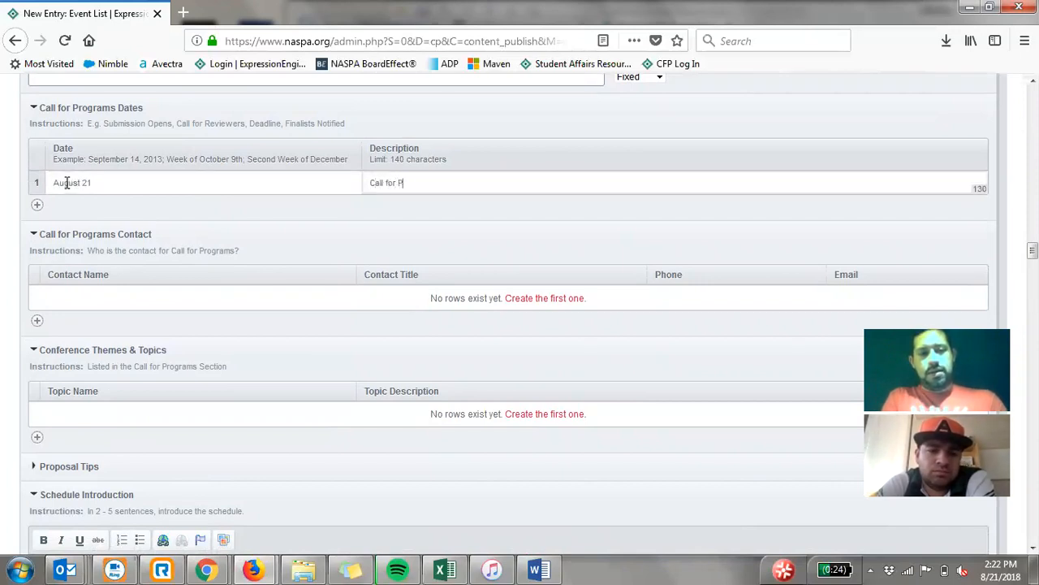
type("line")
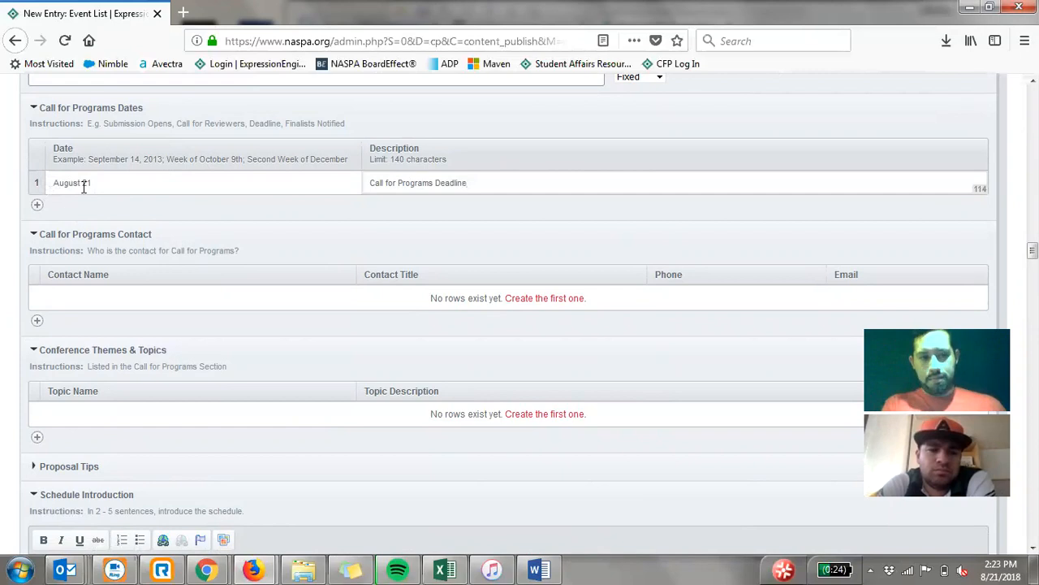
- Add two blank rows to the Call for Programs Dates and move the August 21 deadline row below them
left_click(37, 208)
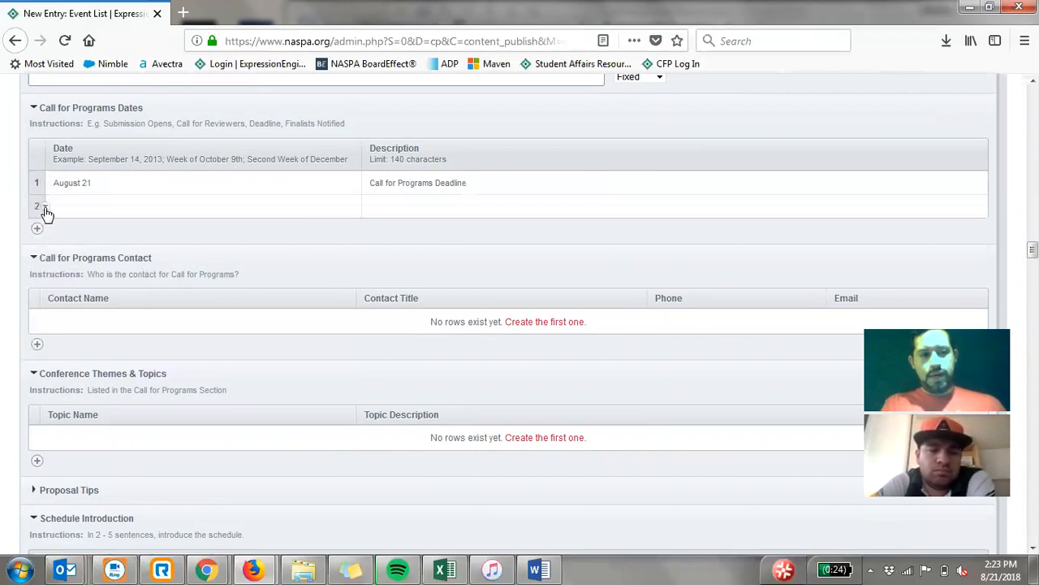
left_click(46, 208)
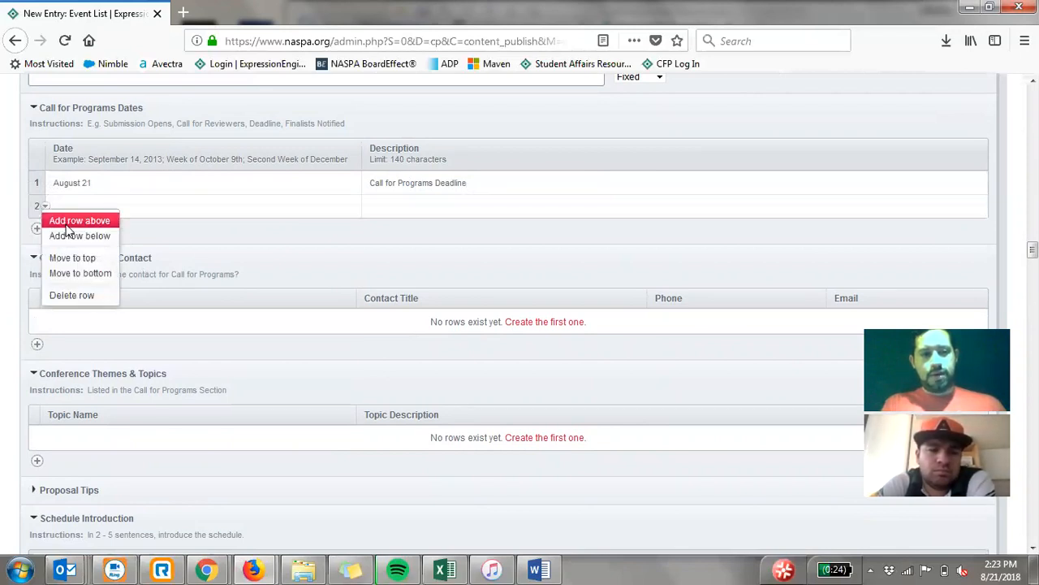
left_click(68, 223)
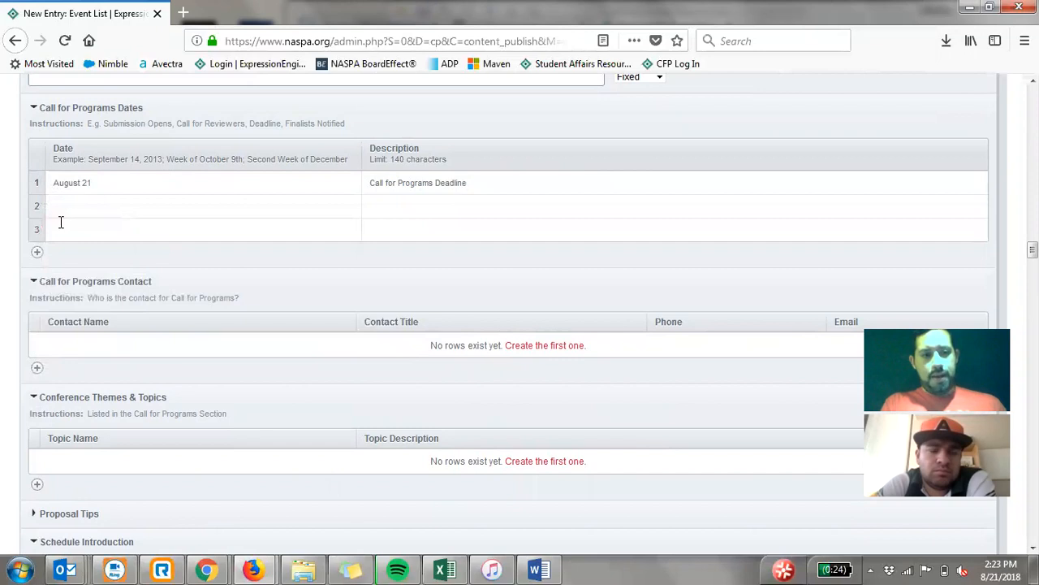
left_click_drag(33, 200, 38, 241)
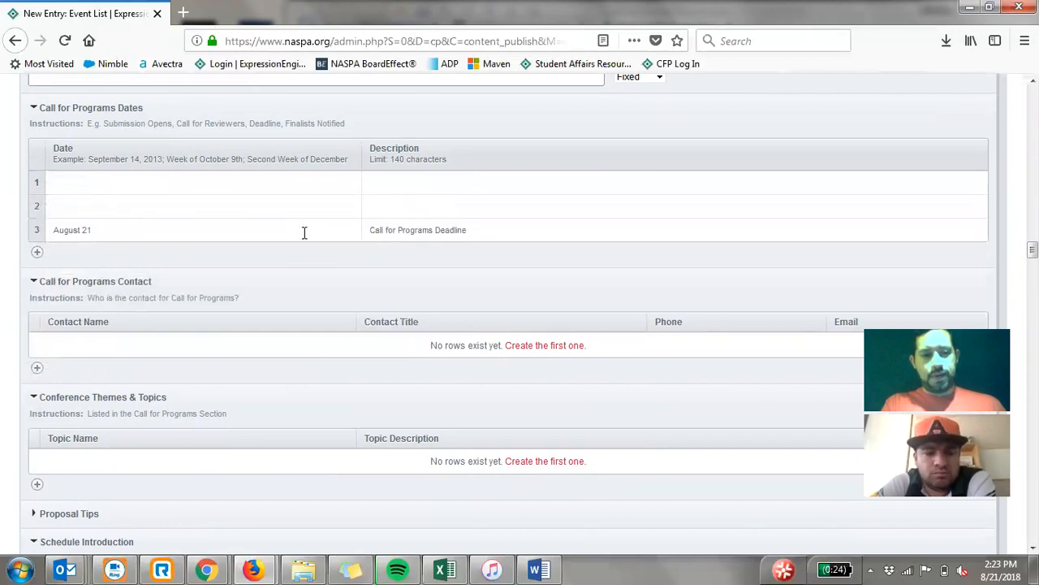
- Add an empty contact row to the Call for Programs Contact table
scroll(300, 233, "down", 1)
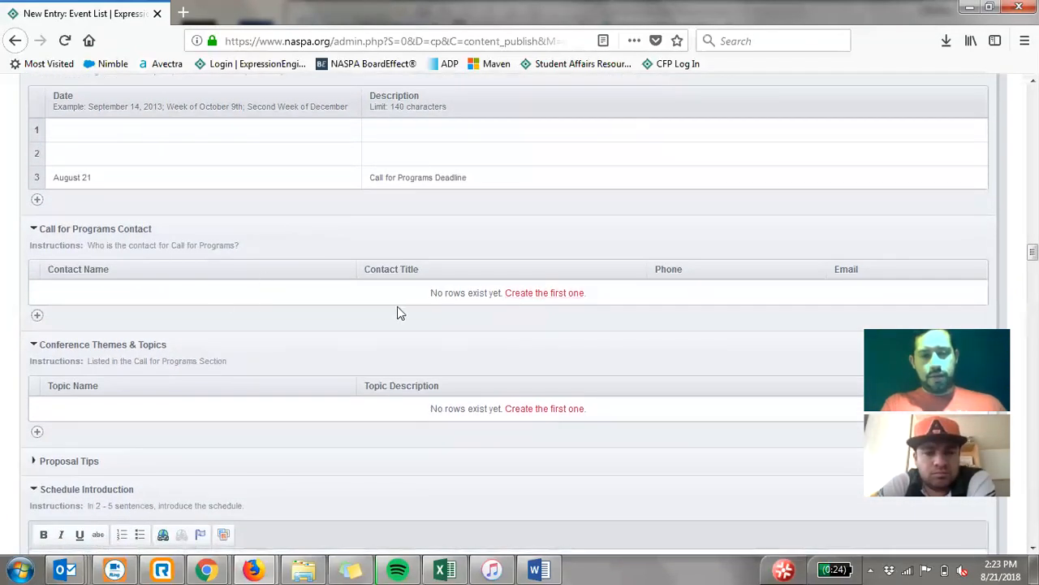
left_click(206, 295)
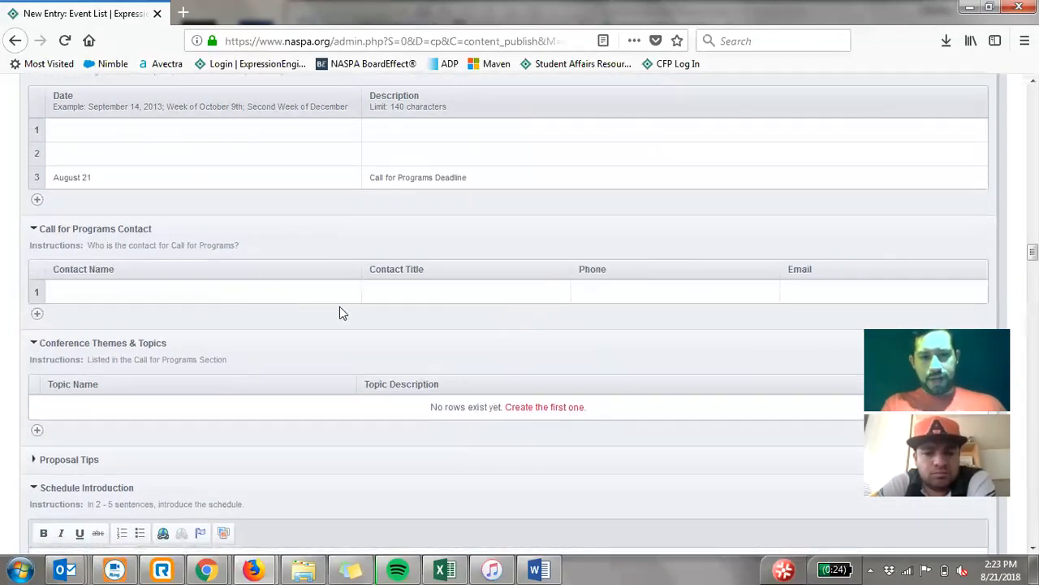
left_click(389, 300)
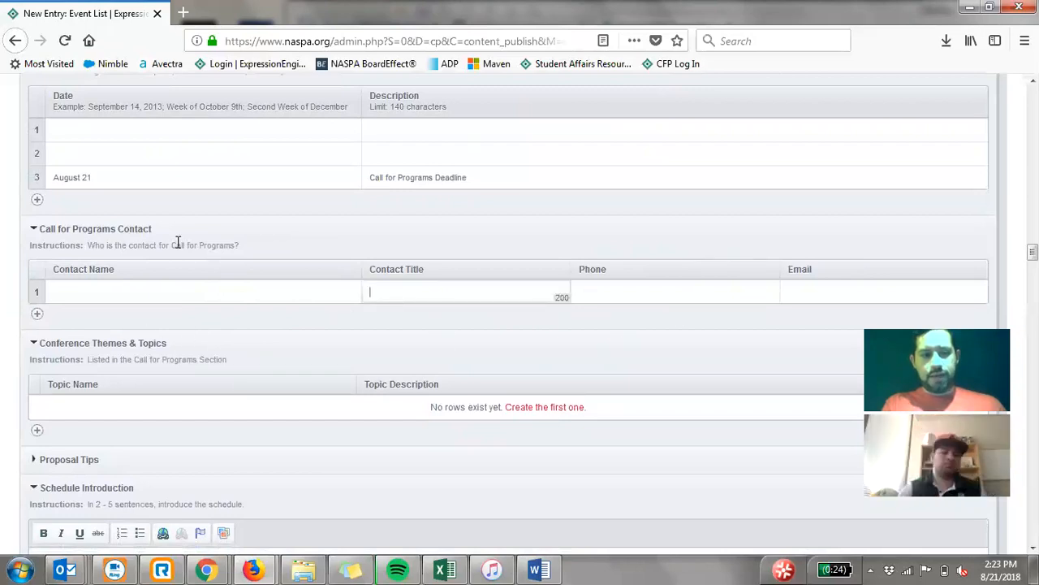
- Add a first row to the Schedule table with August 21, 2018 as its session date
scroll(174, 241, "down", 1)
scroll(174, 241, "down", 4)
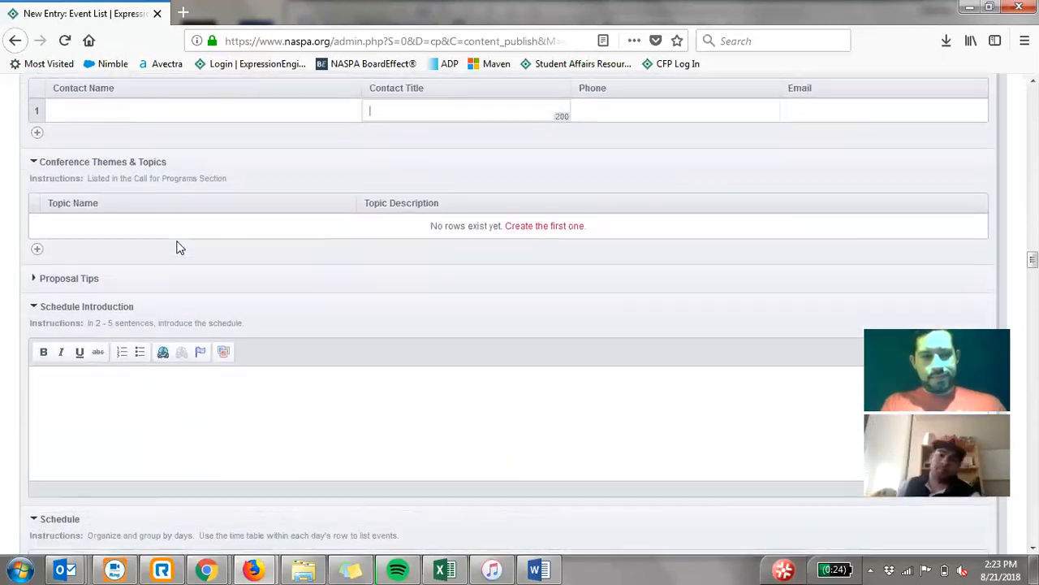
scroll(173, 241, "down", 3)
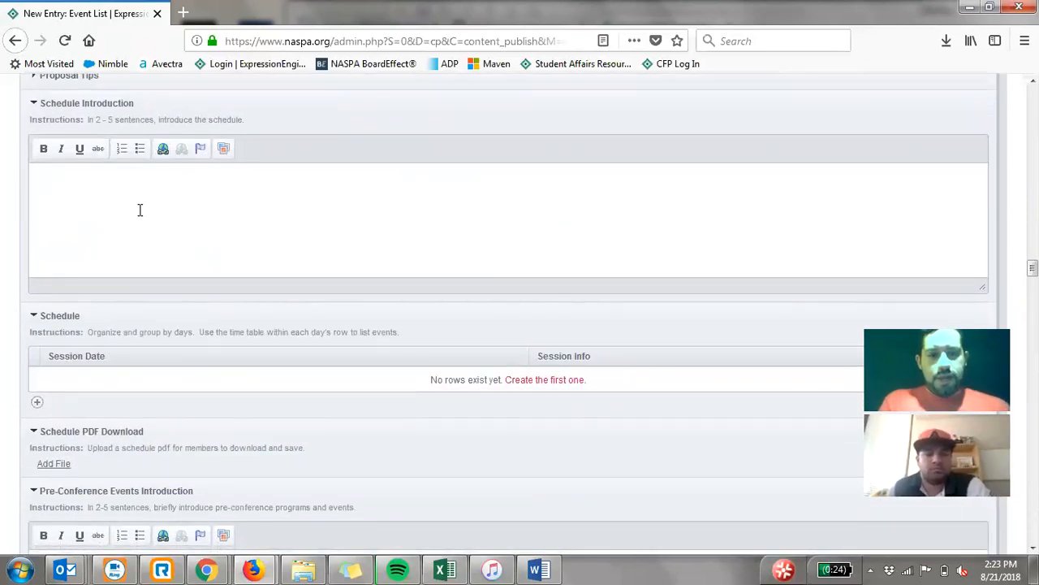
scroll(139, 209, "down", 2)
scroll(139, 213, "down", 1)
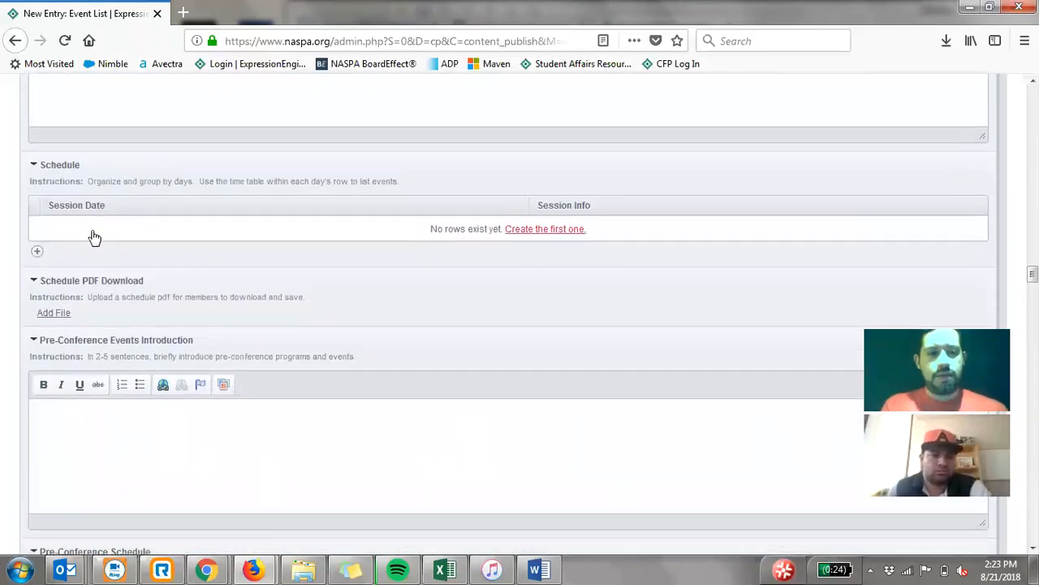
left_click(92, 231)
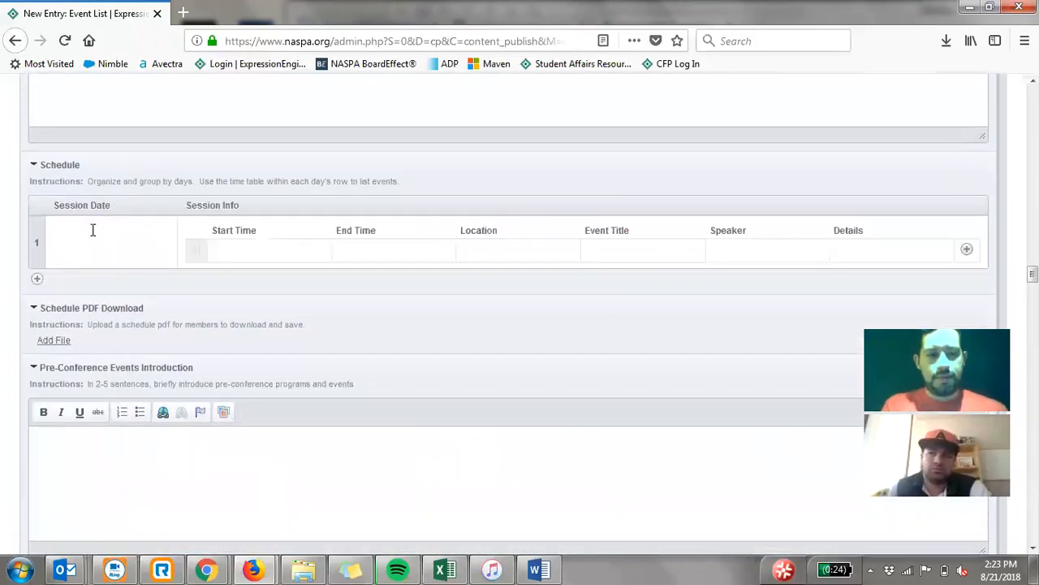
left_click(152, 245)
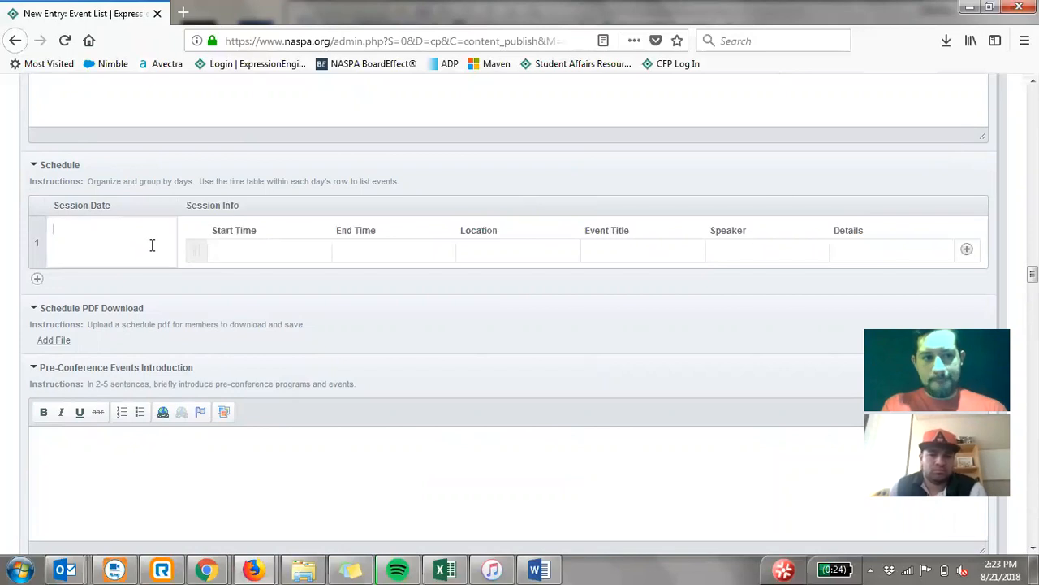
left_click(118, 352)
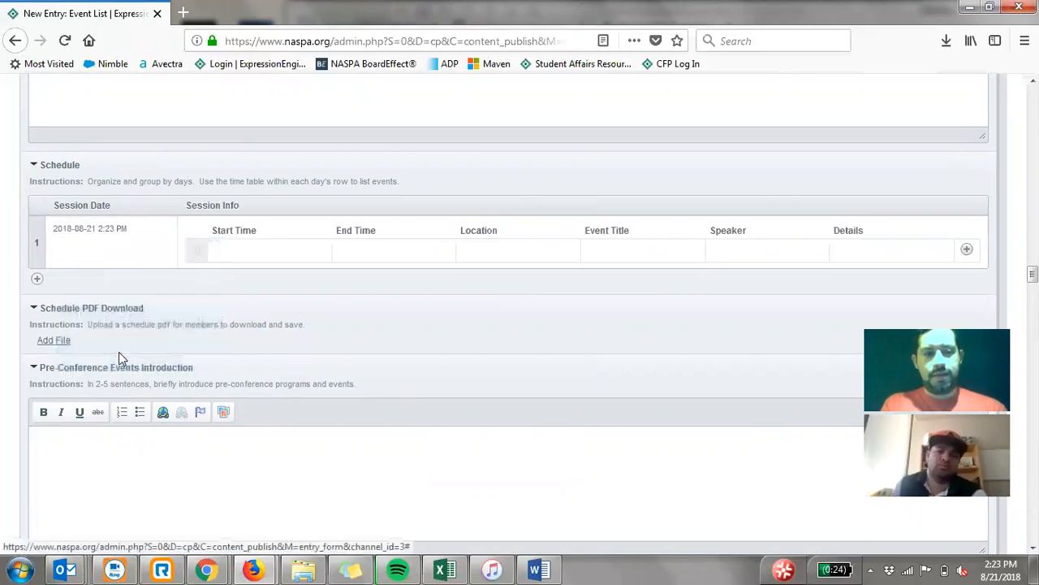
- Fill in the session from 9 am to 10 am at NASPA, titled Session I, with the speaker's first name
left_click(248, 255)
type("9 am")
key("Tab")
type("10 am")
key("Tab")
key("Tab")
key("Tab")
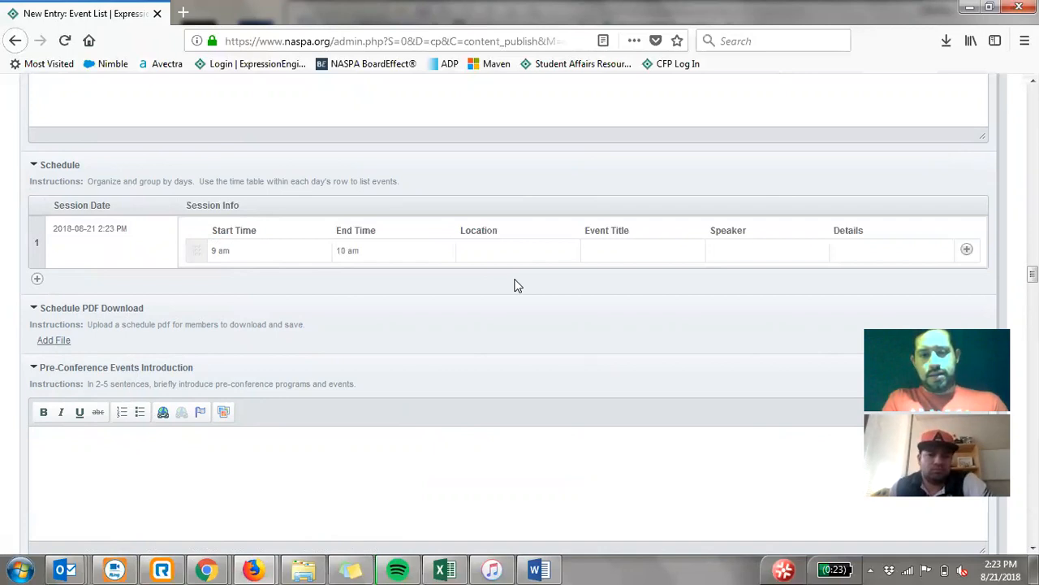
type("NASPA")
type("Session I")
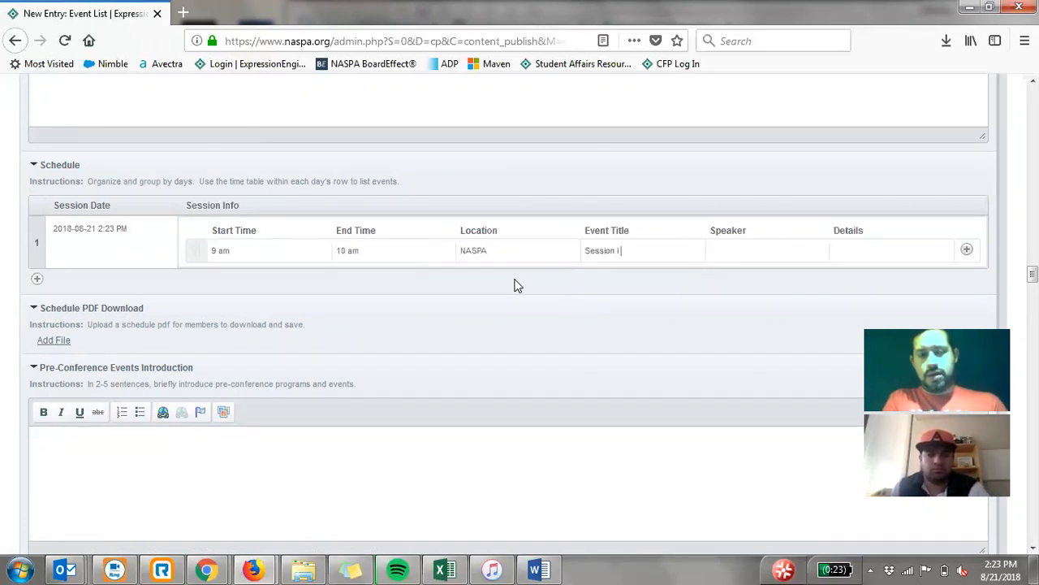
type("Patrick")
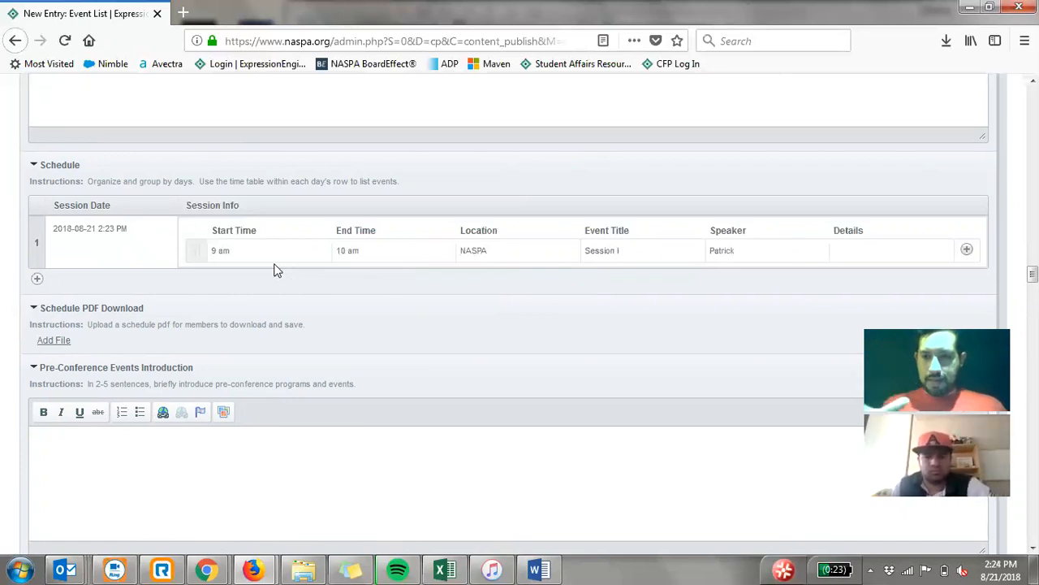
- Add a second session line under the first schedule date and a second, empty session date row
left_click(967, 252)
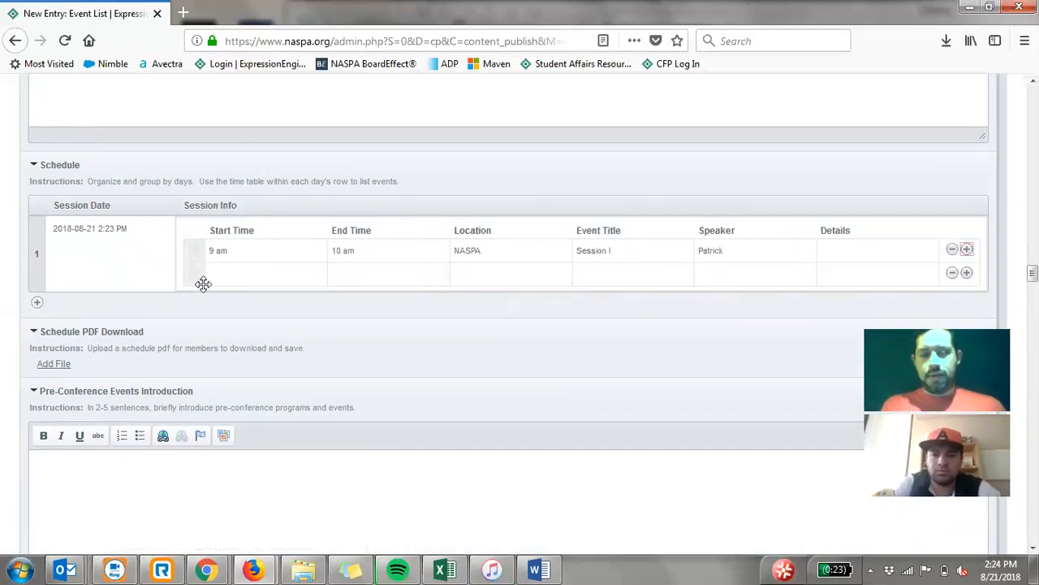
left_click(36, 302)
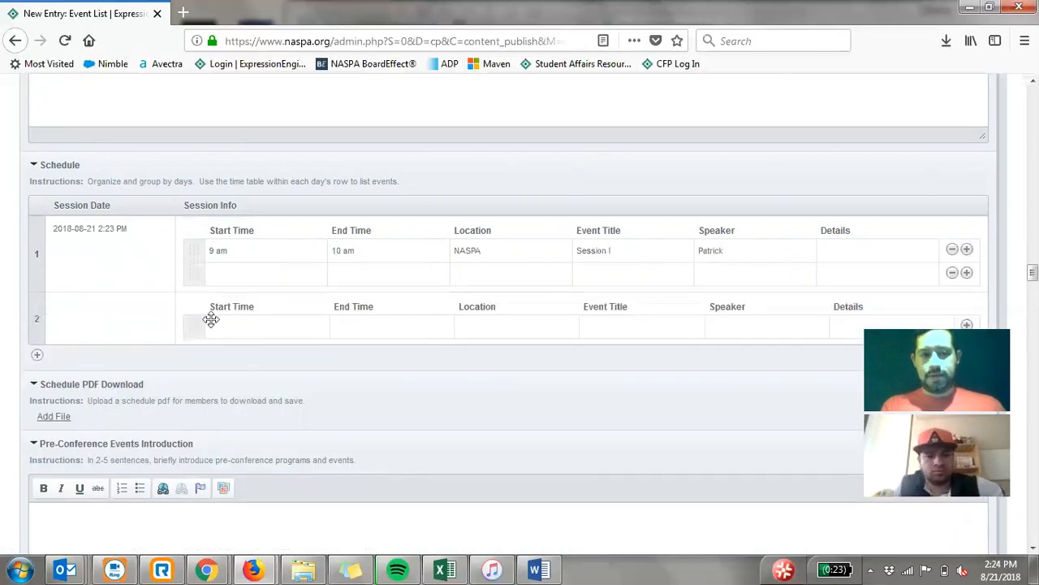
left_click(99, 310)
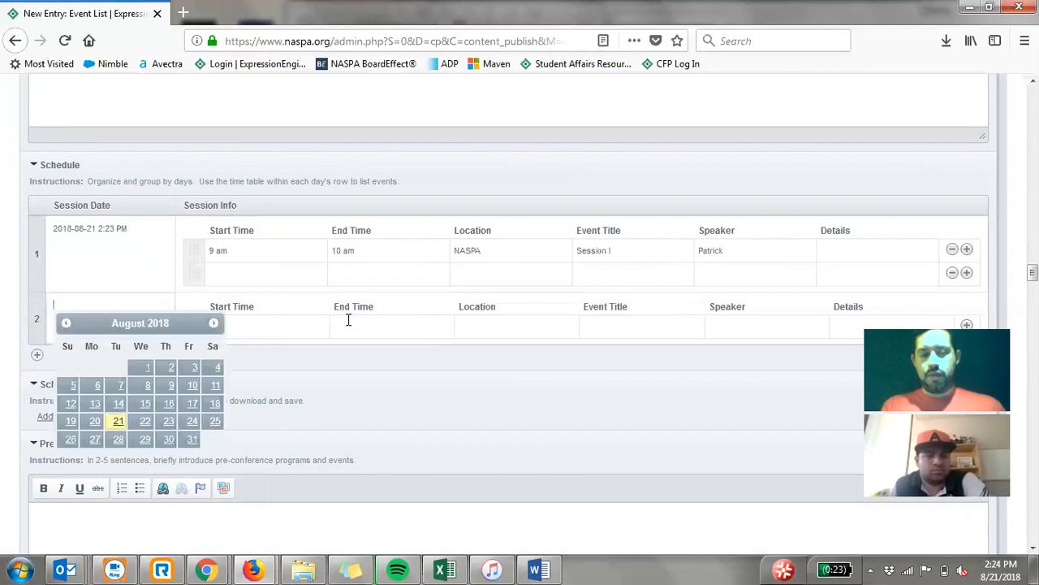
left_click(908, 174)
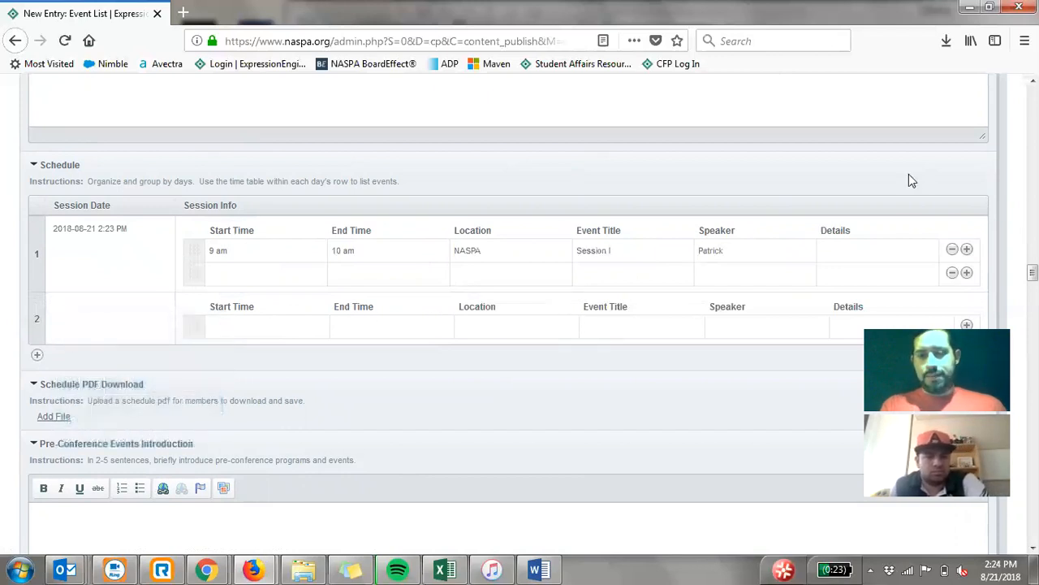
- Look over the session Speaker and Details fields, the Schedule PDF Download and the Pre-Conference Events Introduction
scroll(908, 174, "down", 2)
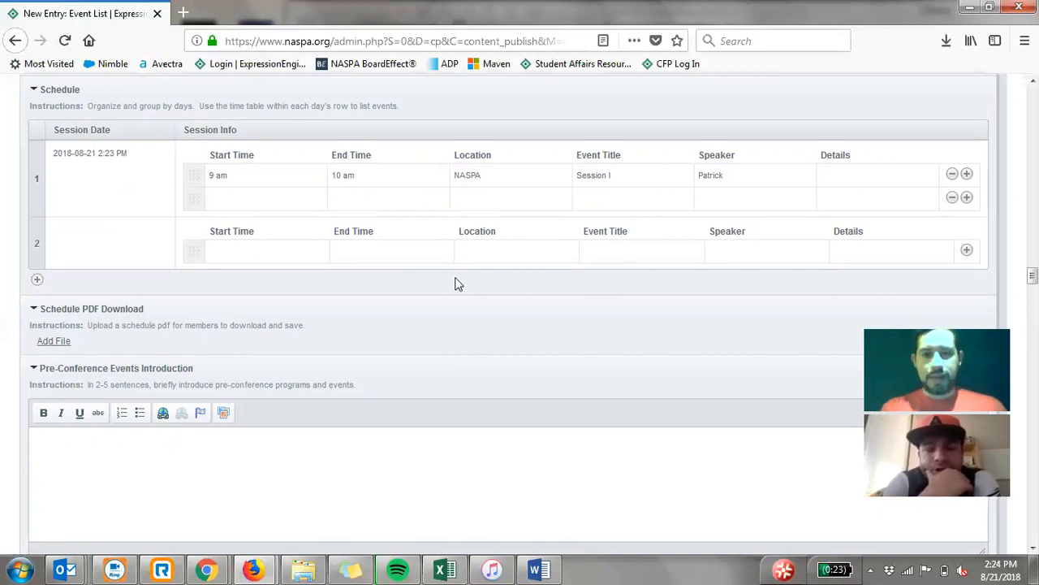
left_click(834, 177)
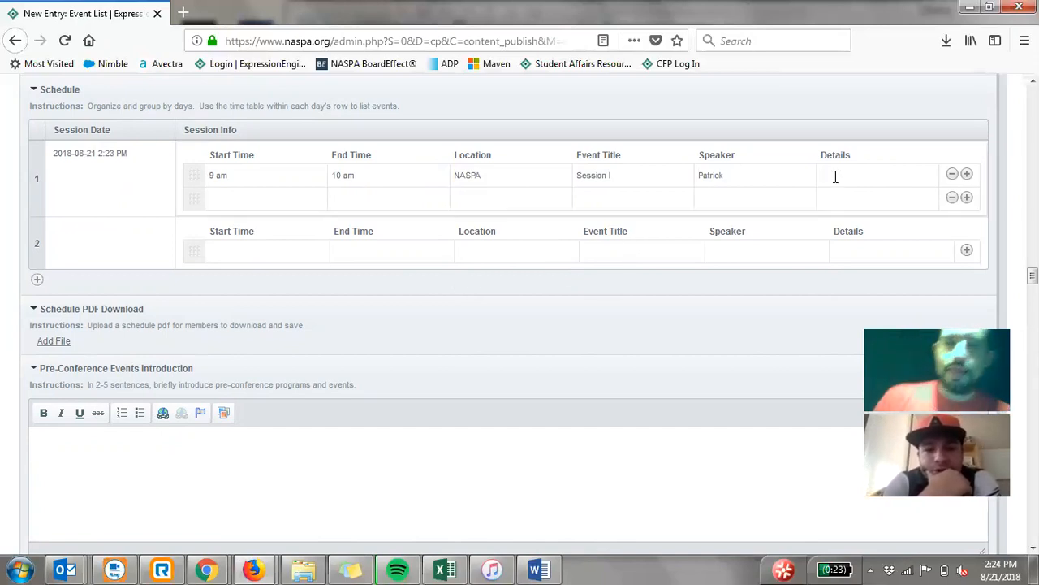
left_click(737, 176)
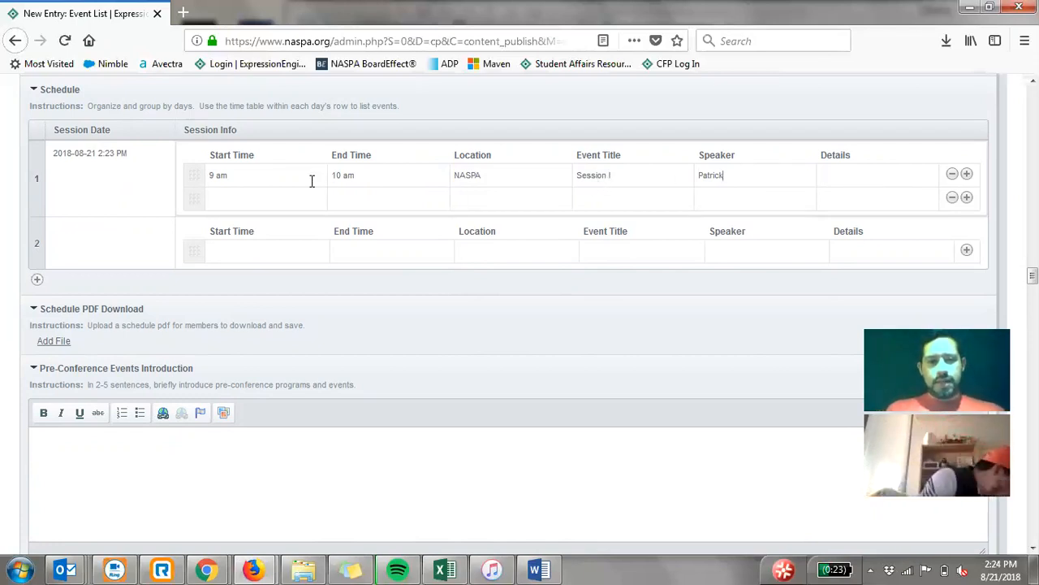
left_click(847, 172)
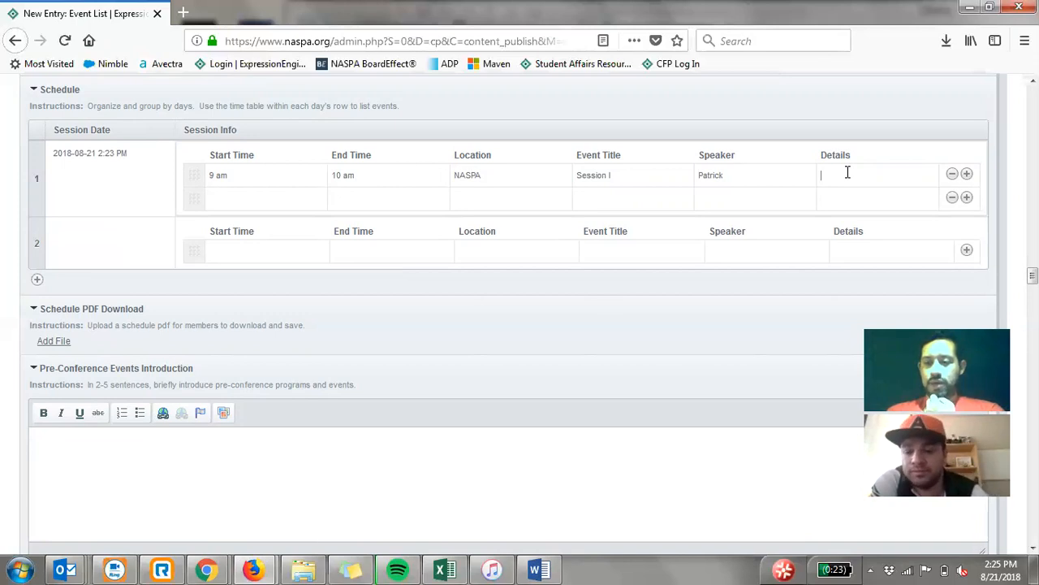
left_click(847, 172)
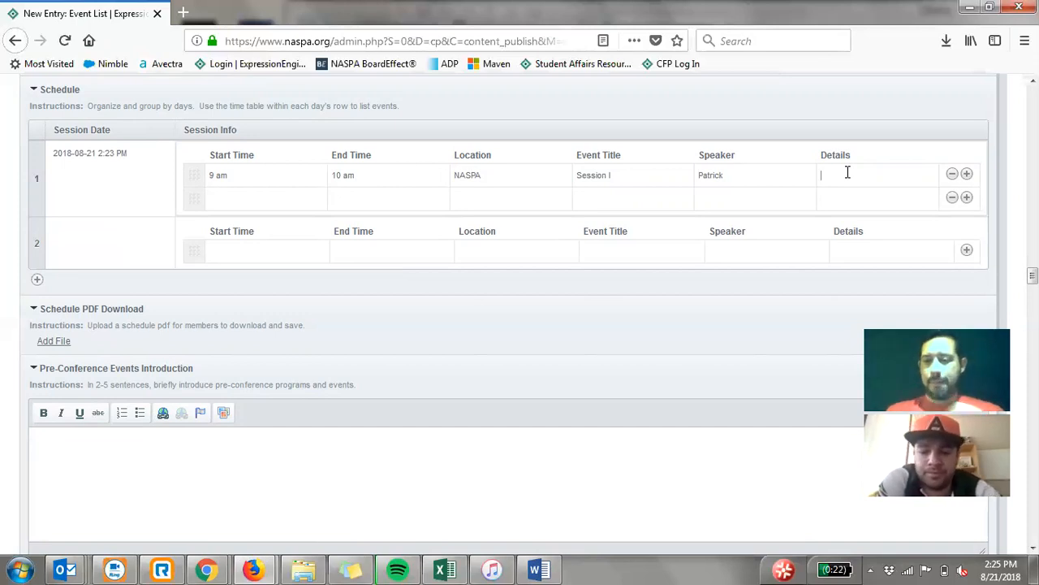
scroll(846, 172, "down", 2)
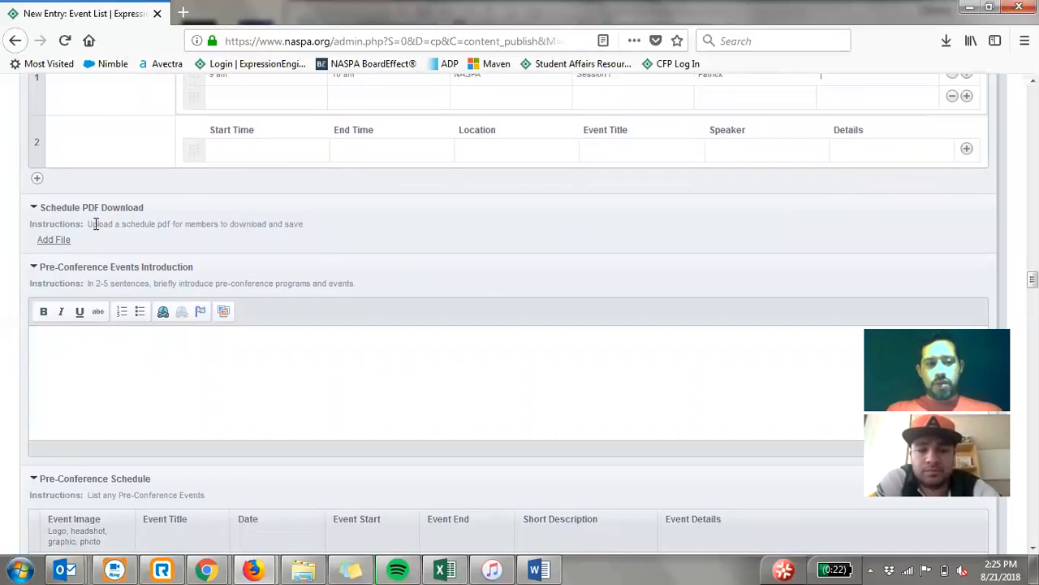
left_click(35, 207)
left_click(35, 205)
scroll(191, 221, "up", 2)
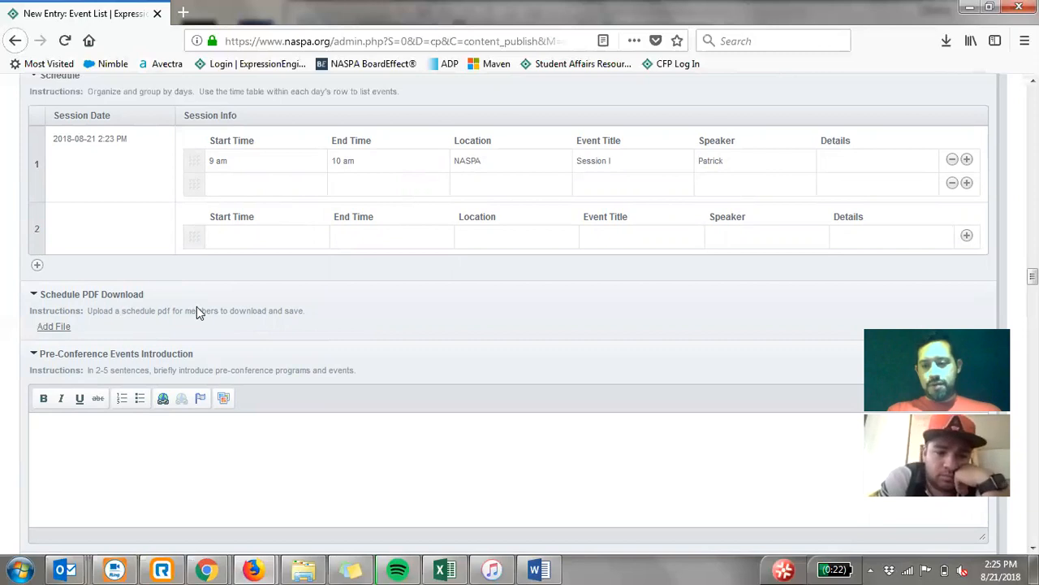
scroll(175, 302, "down", 3)
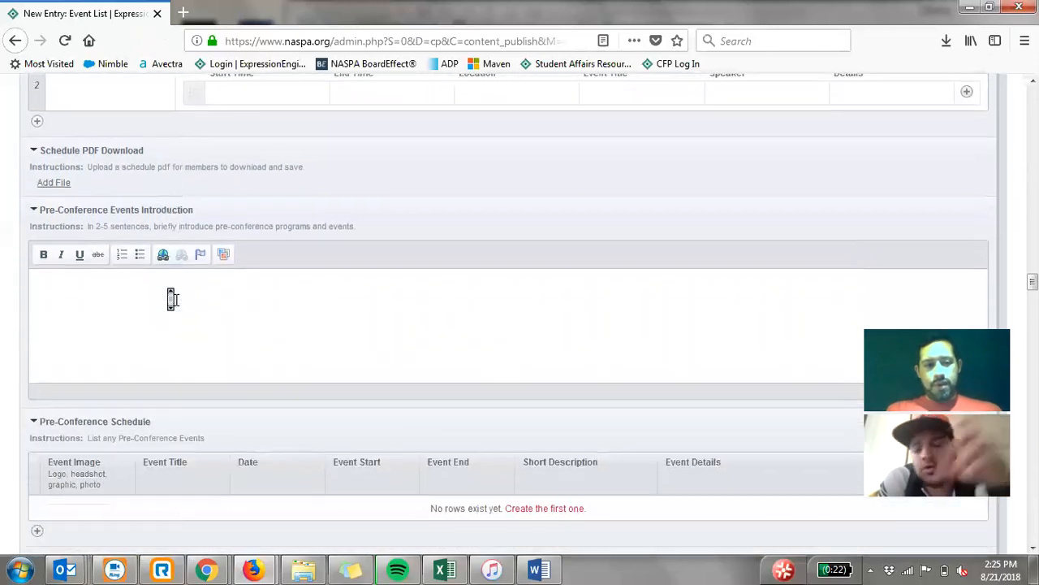
scroll(173, 299, "up", 4)
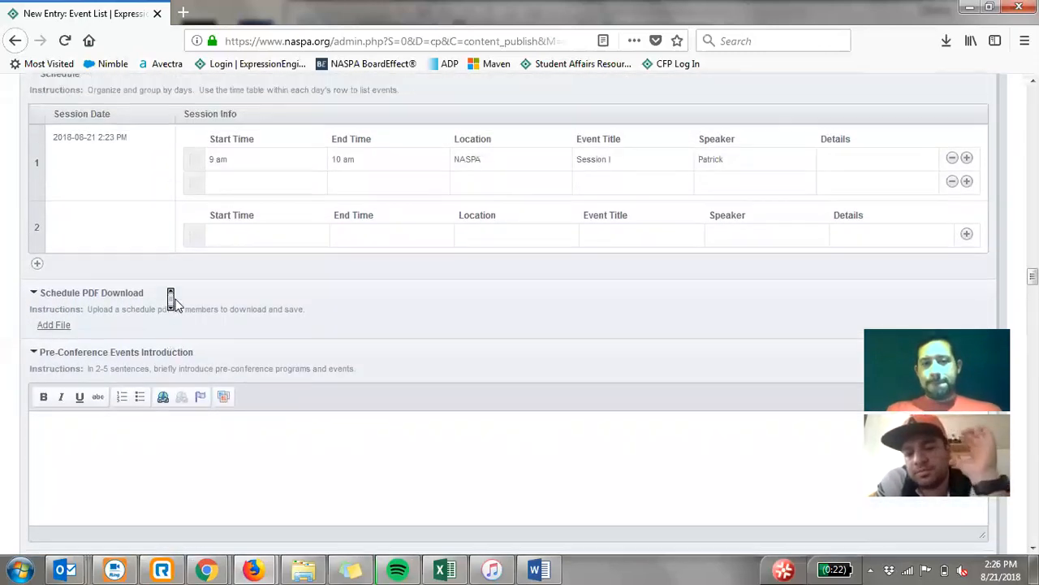
scroll(175, 299, "up", 2)
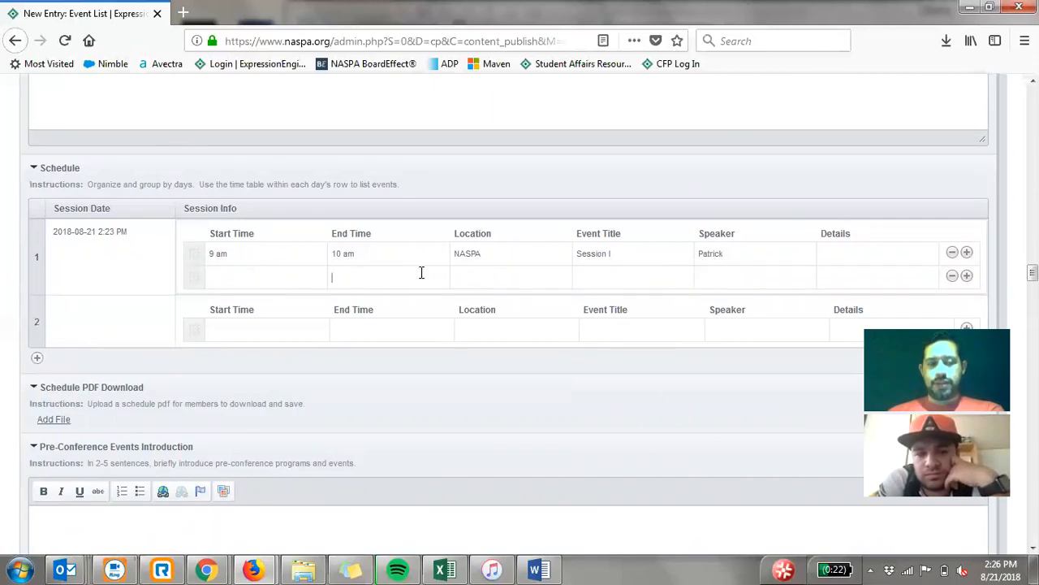
- Set the second session line's event title to Session I Title and add a third session line with an event title
left_click(624, 277)
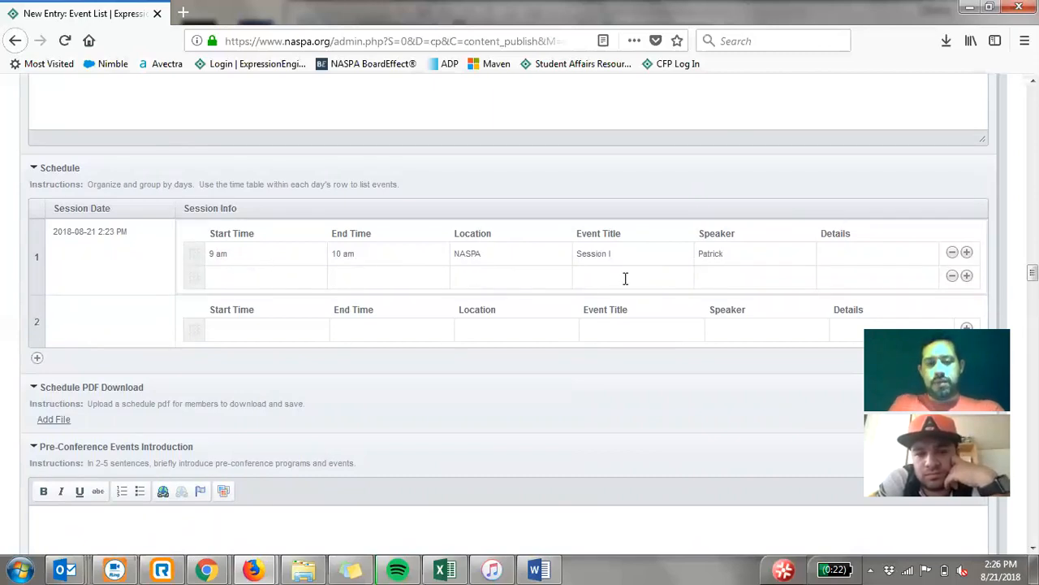
type("Session II")
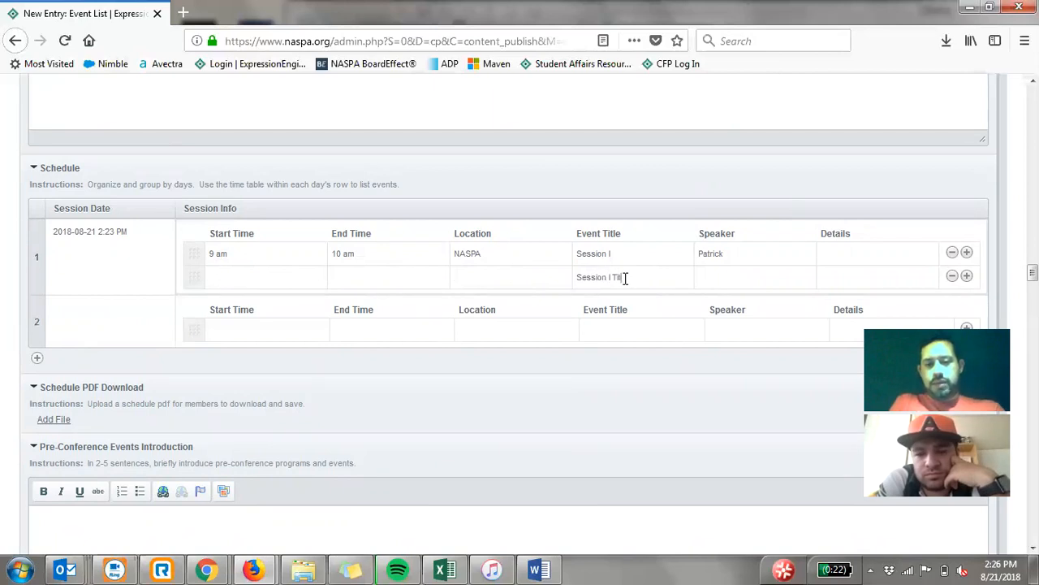
left_click(966, 276)
left_click(607, 299)
type("Session")
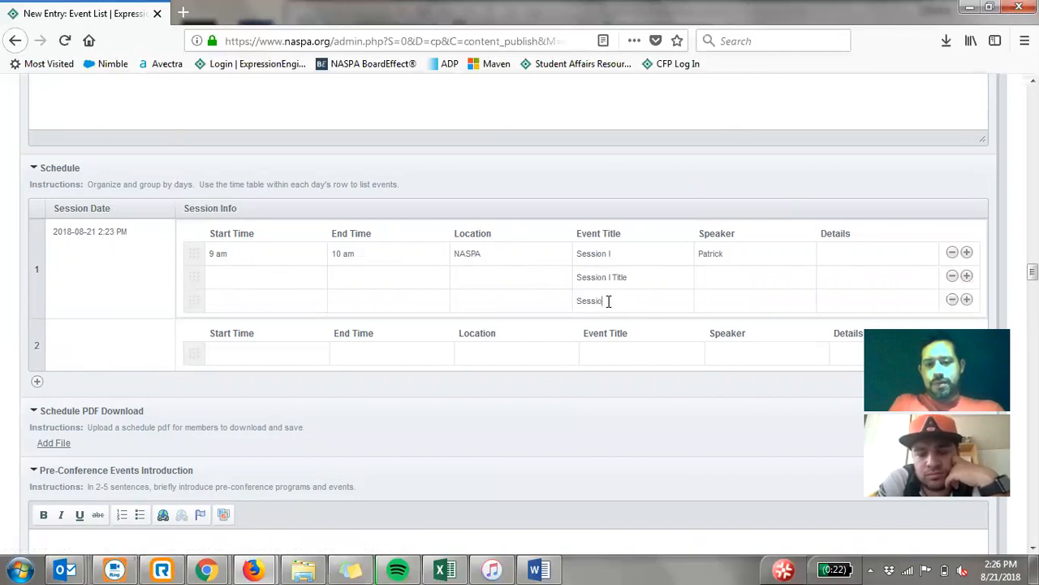
type(" I Title")
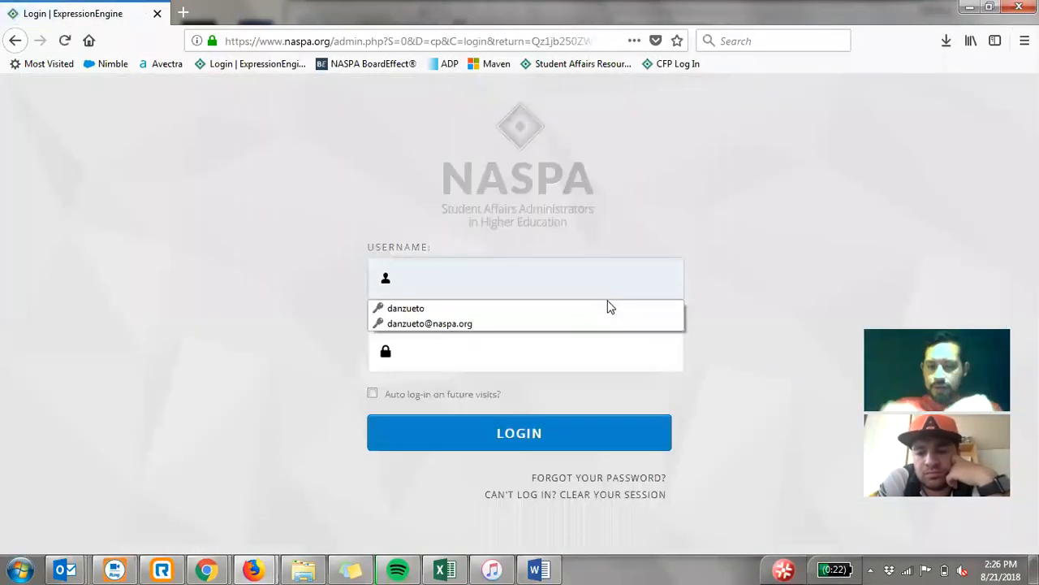
- Log in to the NASPA control panel with the saved username and password
left_click(485, 310)
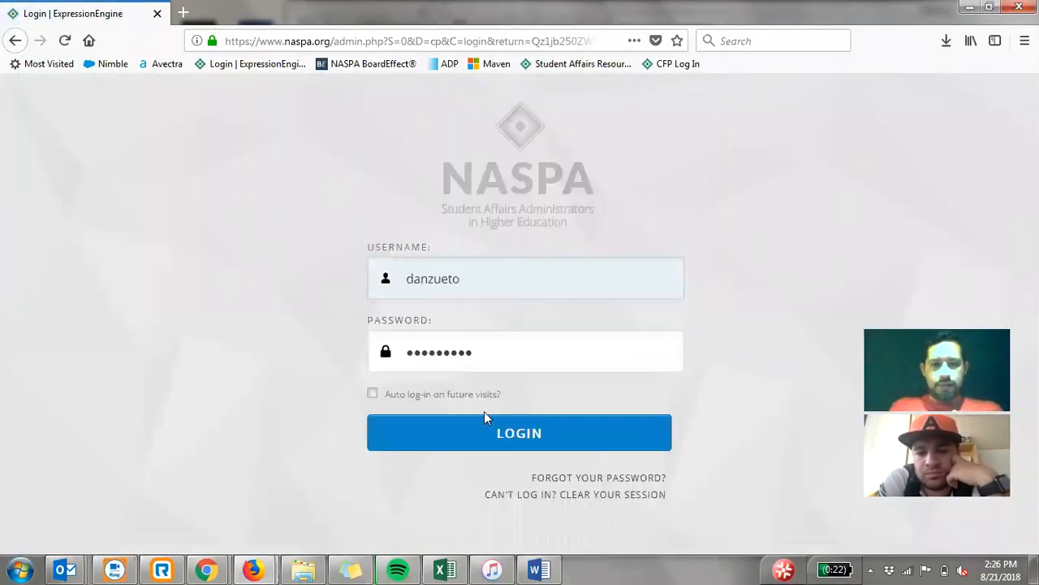
left_click(484, 435)
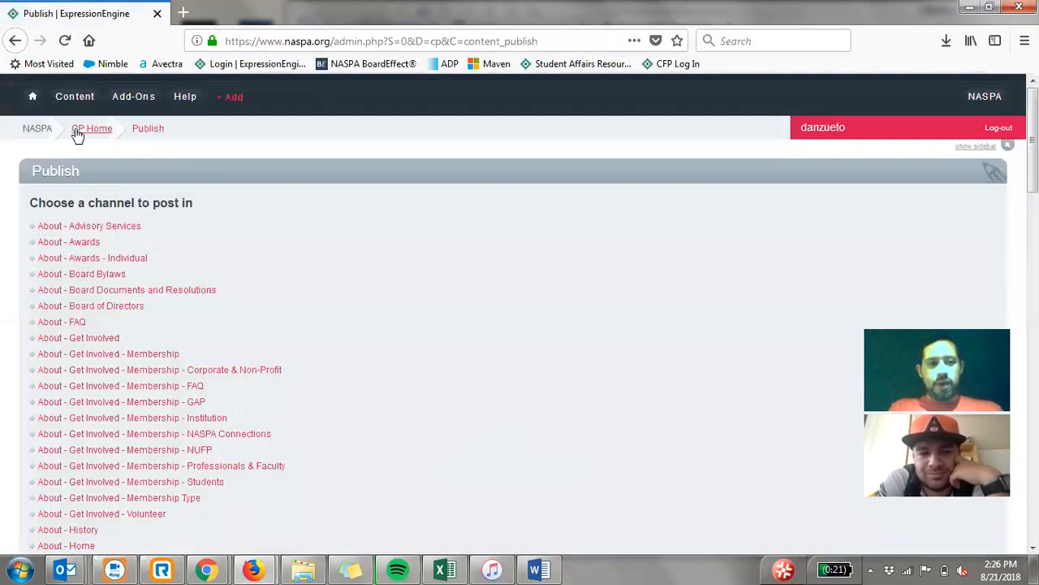
- Start a new entry in the Event List channel
mouse_move(62, 108)
scroll(81, 307, "down", 6)
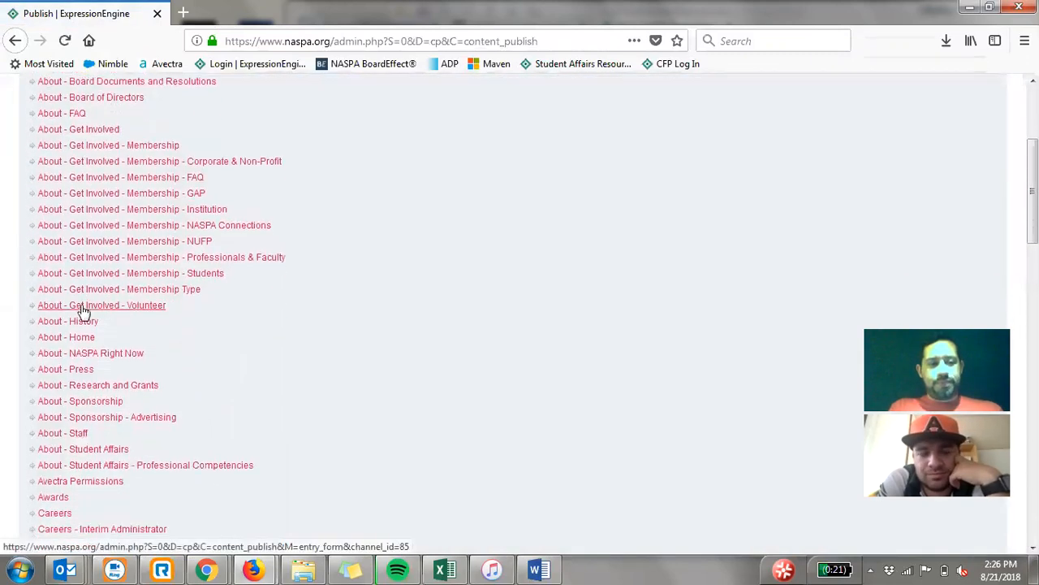
scroll(78, 309, "down", 6)
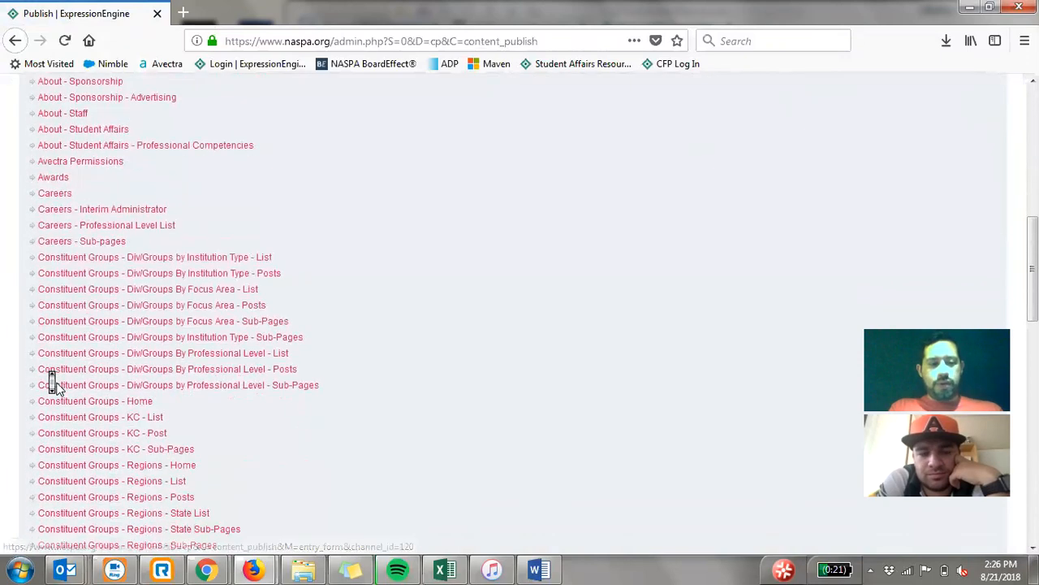
scroll(55, 386, "down", 1)
left_click(63, 389)
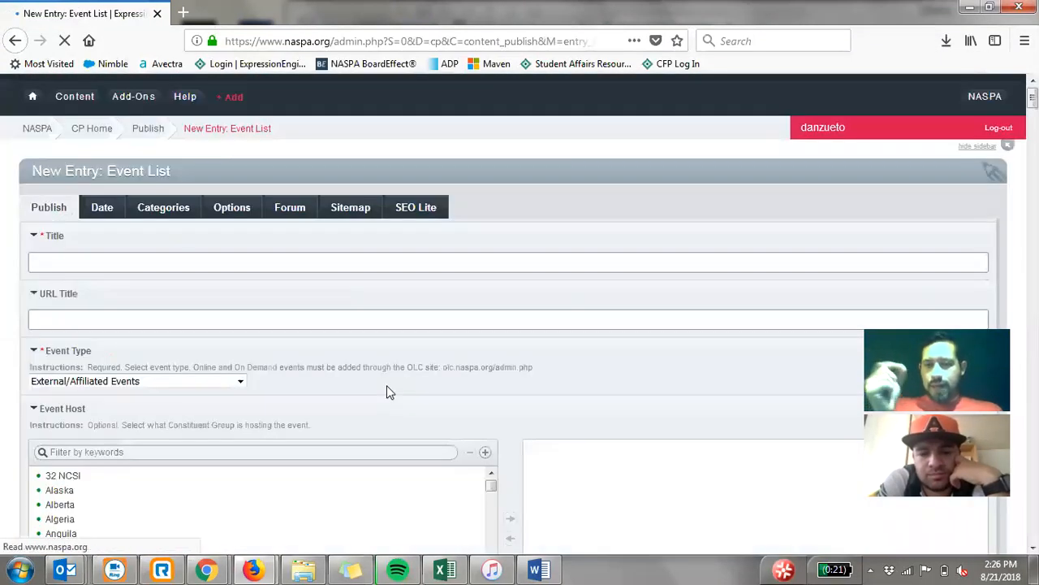
- Create the first row of the event Schedule and set its session's event title to Ed Session I
scroll(387, 385, "down", 12)
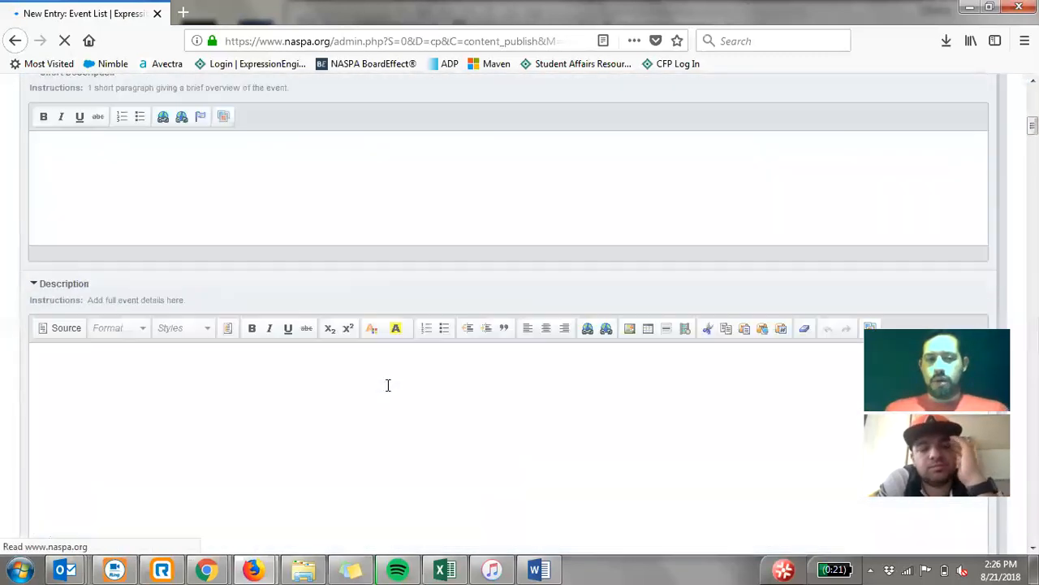
scroll(386, 385, "down", 10)
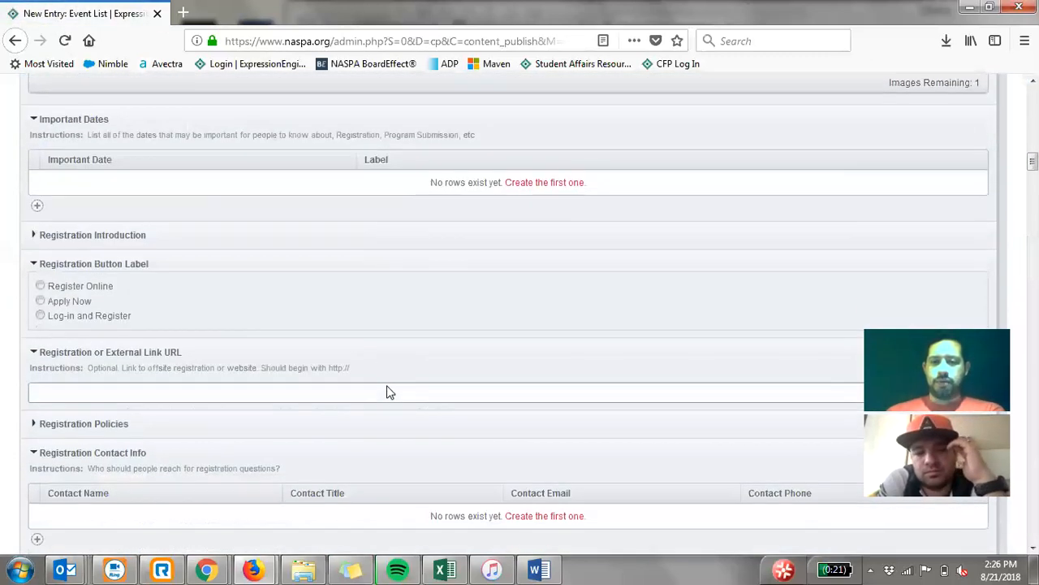
scroll(386, 389, "down", 1)
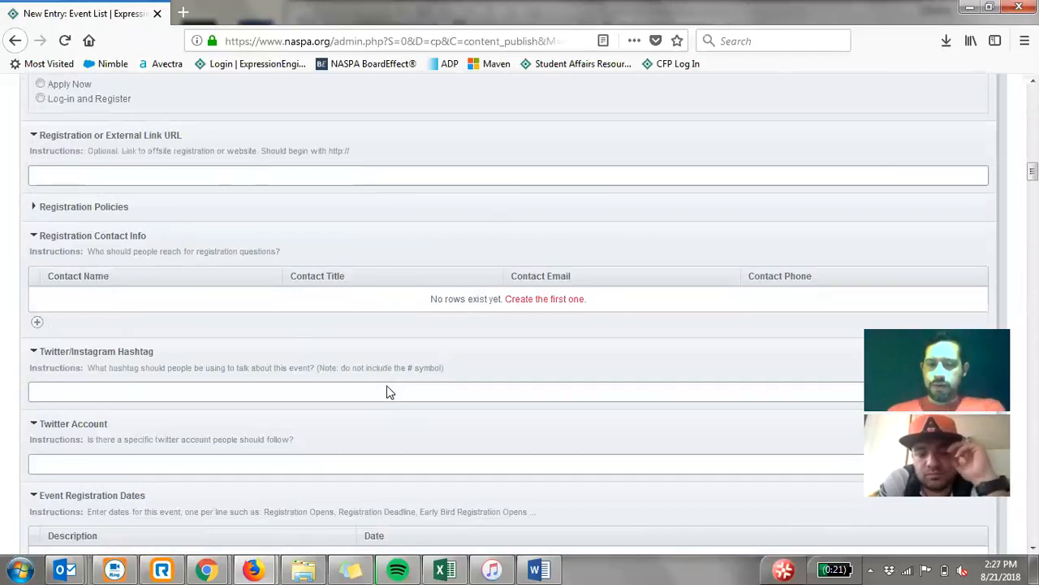
scroll(386, 391, "down", 8)
scroll(387, 392, "down", 10)
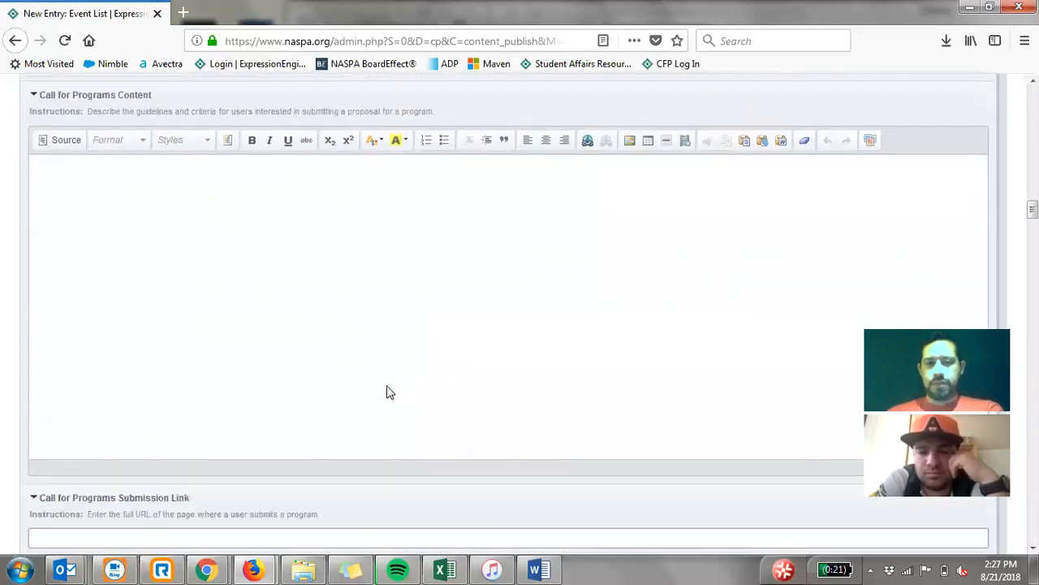
scroll(387, 392, "down", 8)
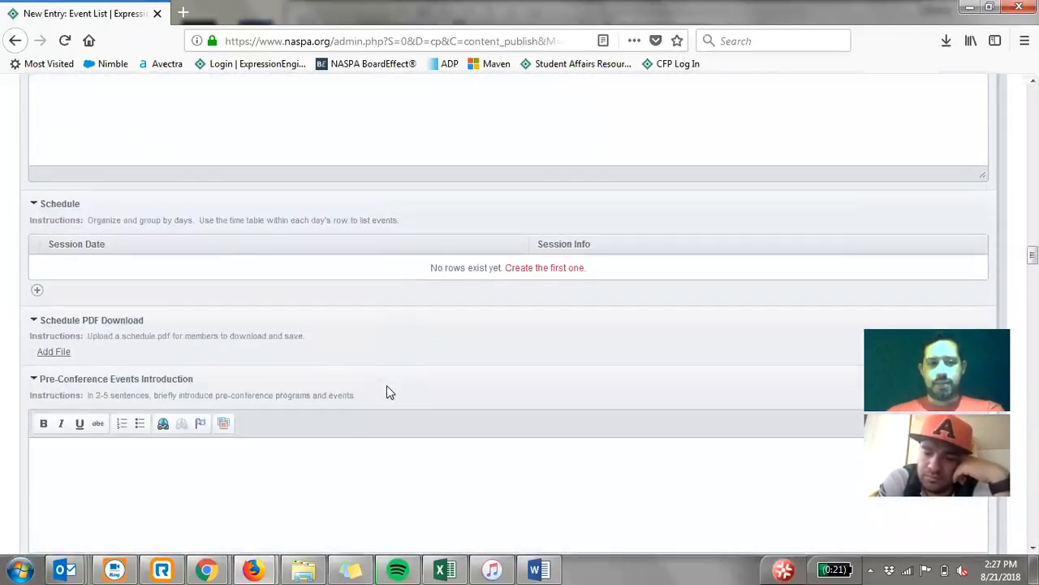
left_click(69, 275)
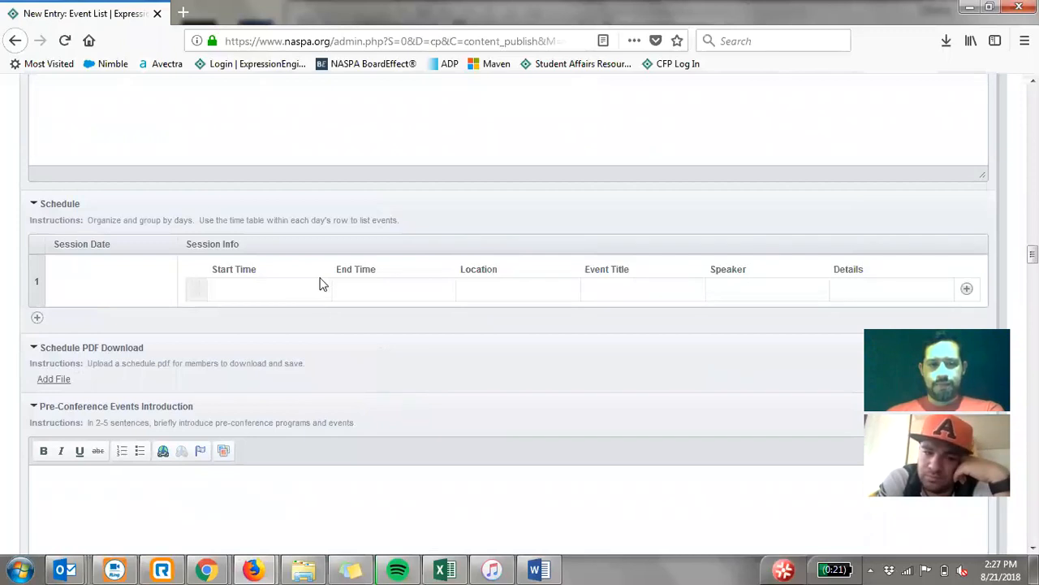
left_click(257, 289)
left_click(601, 292)
type("Edu")
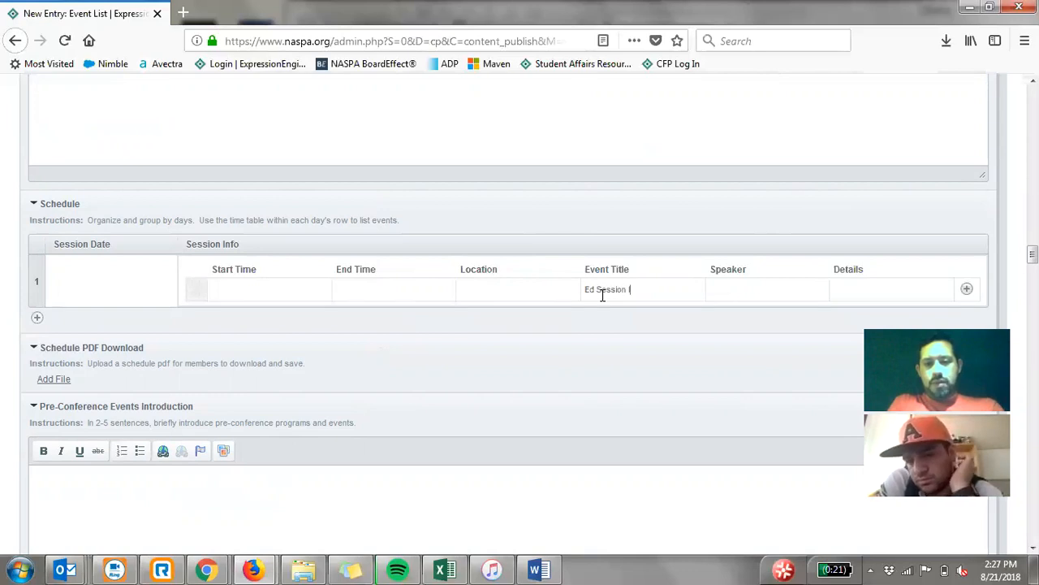
- Add two more session lines below Ed Session I, with the event titles Title 1 and Title 2
left_click(968, 290)
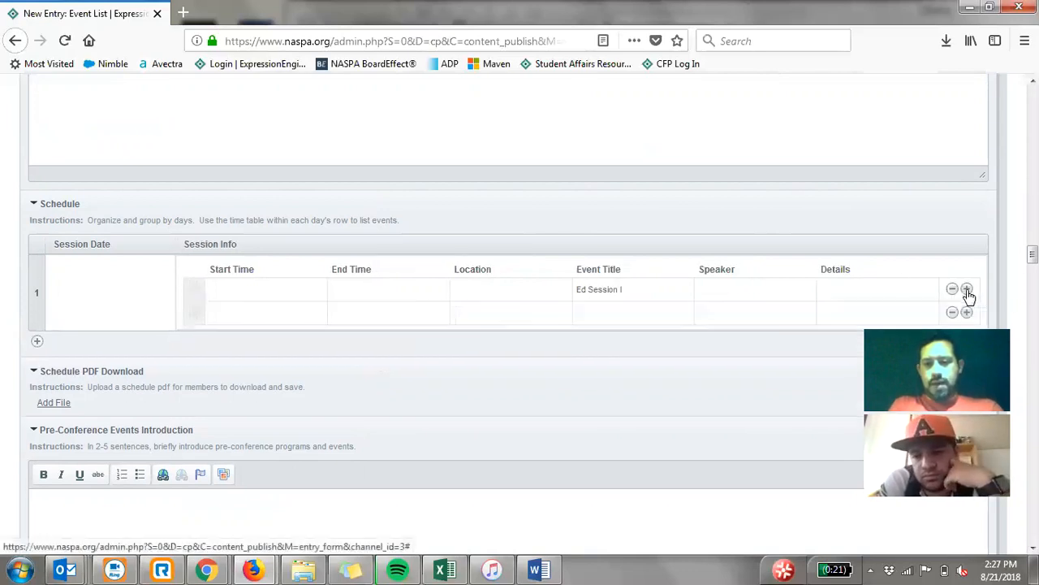
left_click(967, 313)
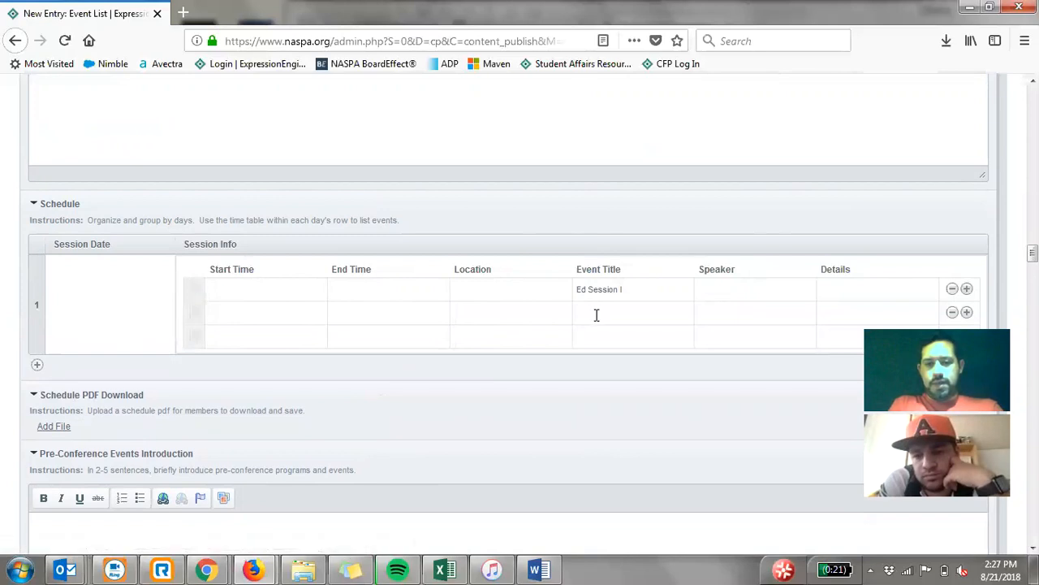
type("Title 1")
left_click(611, 338)
type("Title ")
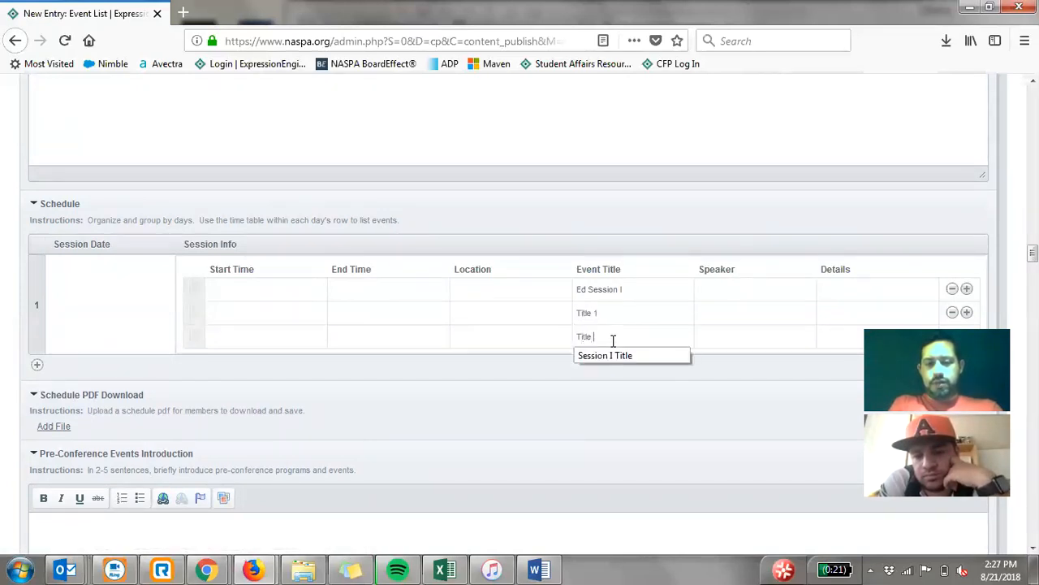
type("2")
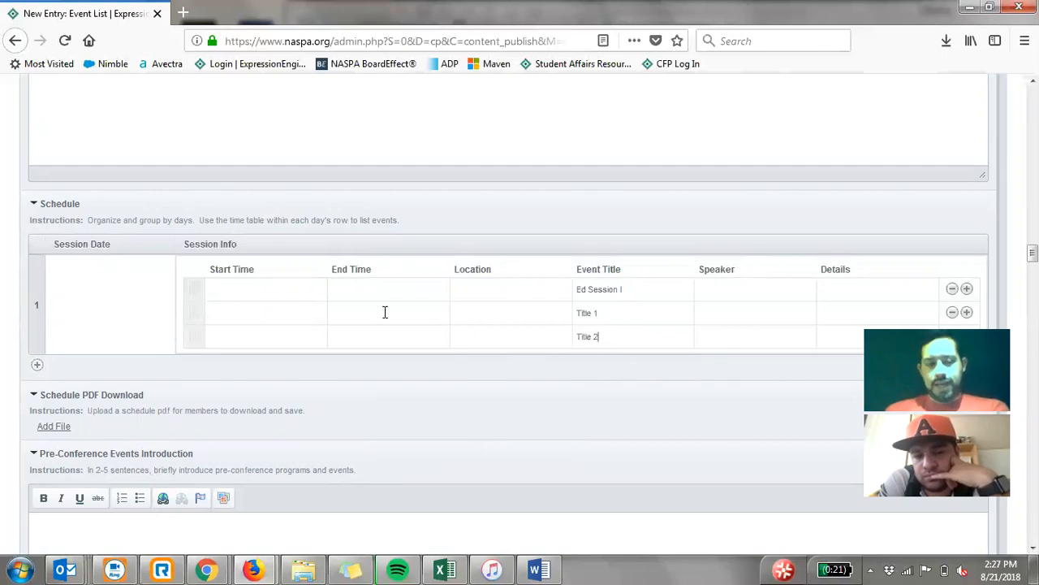
- Set the Ed Session I line to start at 9 am and end at 10 am
left_click(263, 290)
type("9 am")
key("Tab")
type("10")
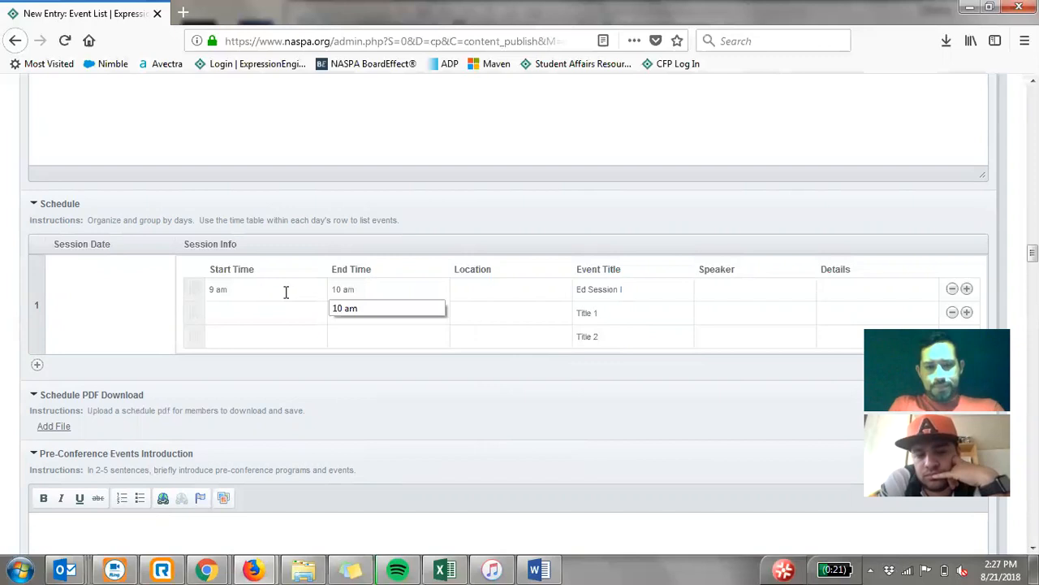
- Set the locations of Title 1 and Title 2 to Room 1 and Room 2, and the speaker of Title 1 to Speaker 1
key("Tab")
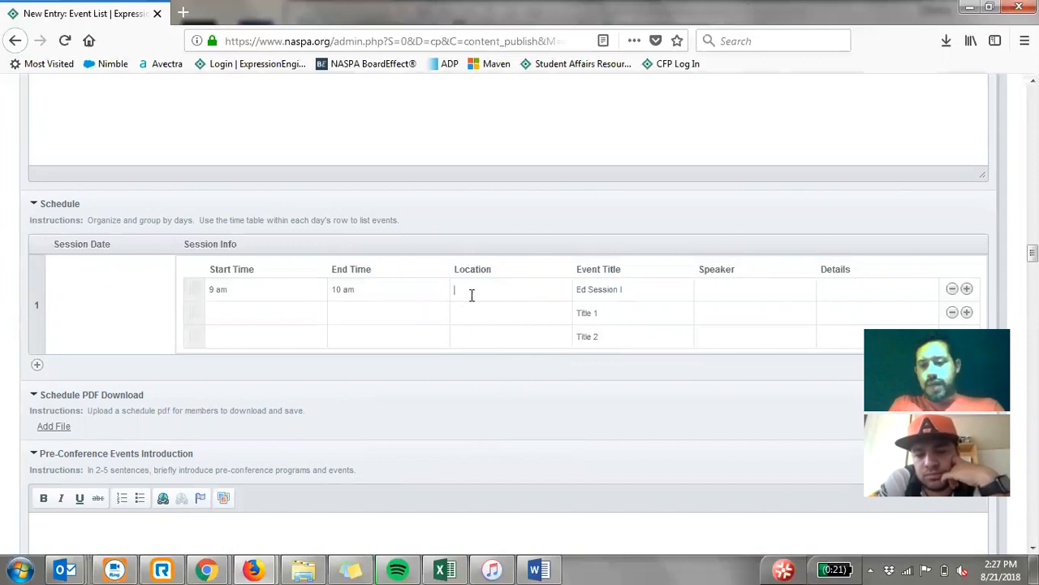
left_click(471, 315)
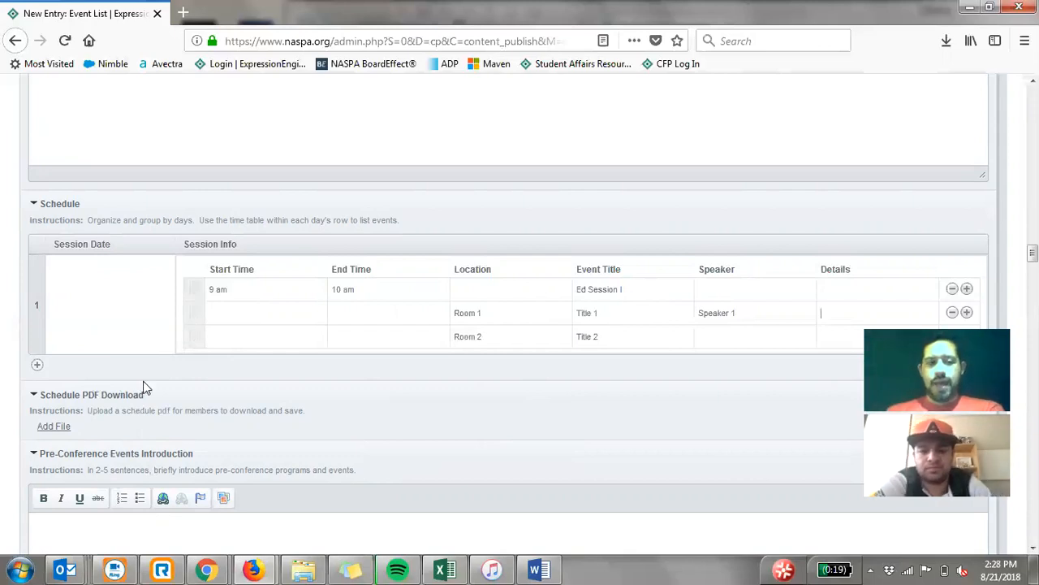
- Switch to Chrome and find the Schedule section on the 2015 NASPA event test page
scroll(94, 399, "down", 1)
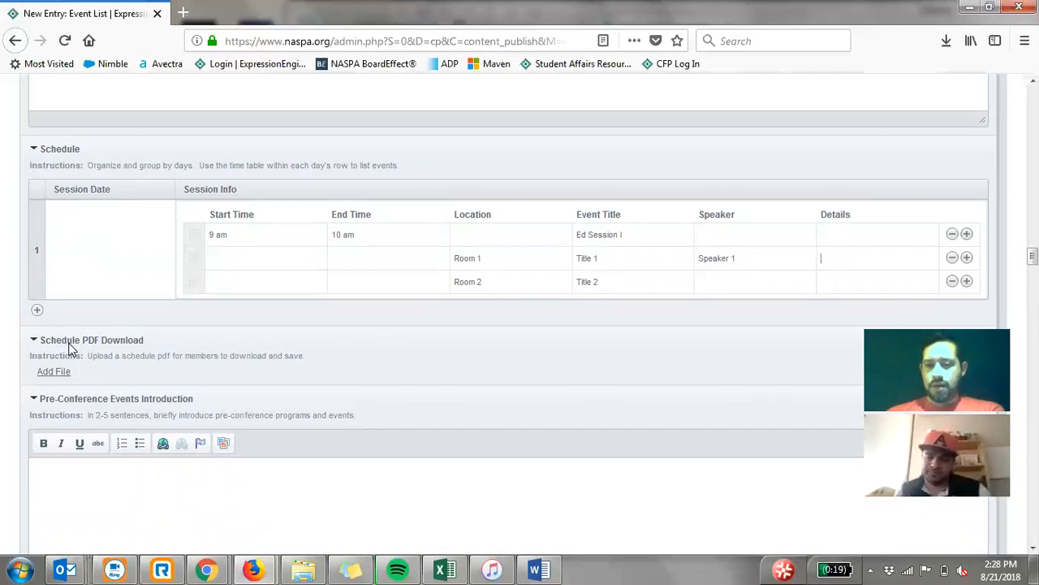
scroll(69, 348, "down", 1)
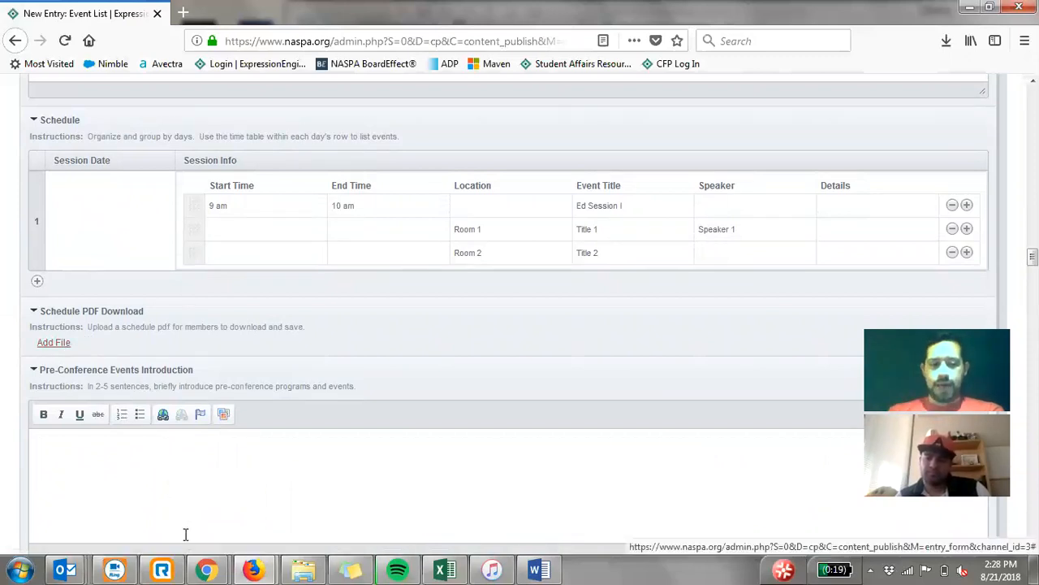
mouse_move(207, 569)
left_click(276, 509)
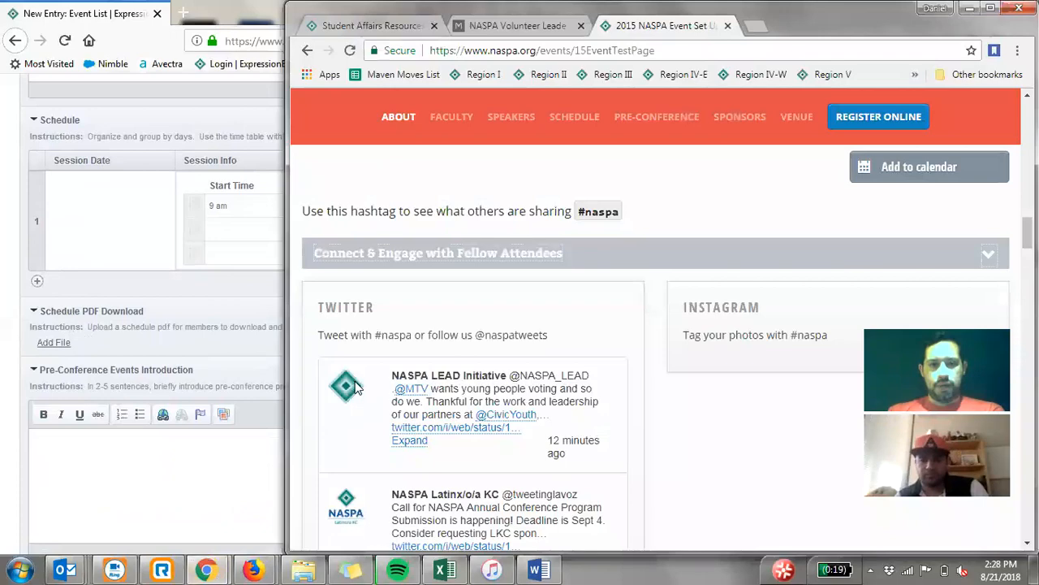
scroll(355, 386, "down", 10)
scroll(360, 392, "down", 5)
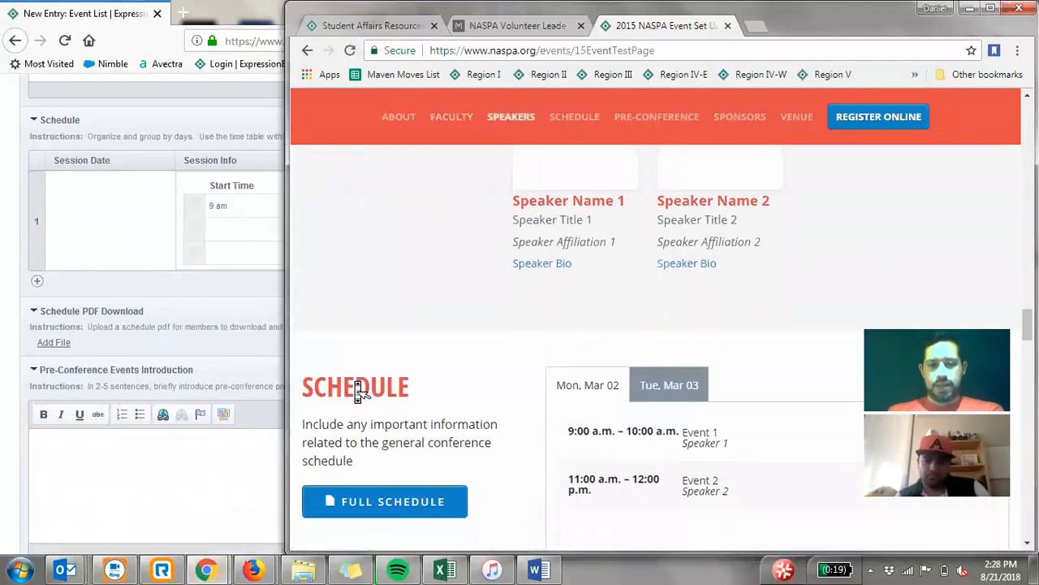
scroll(360, 381, "up", 2)
scroll(670, 346, "down", 1)
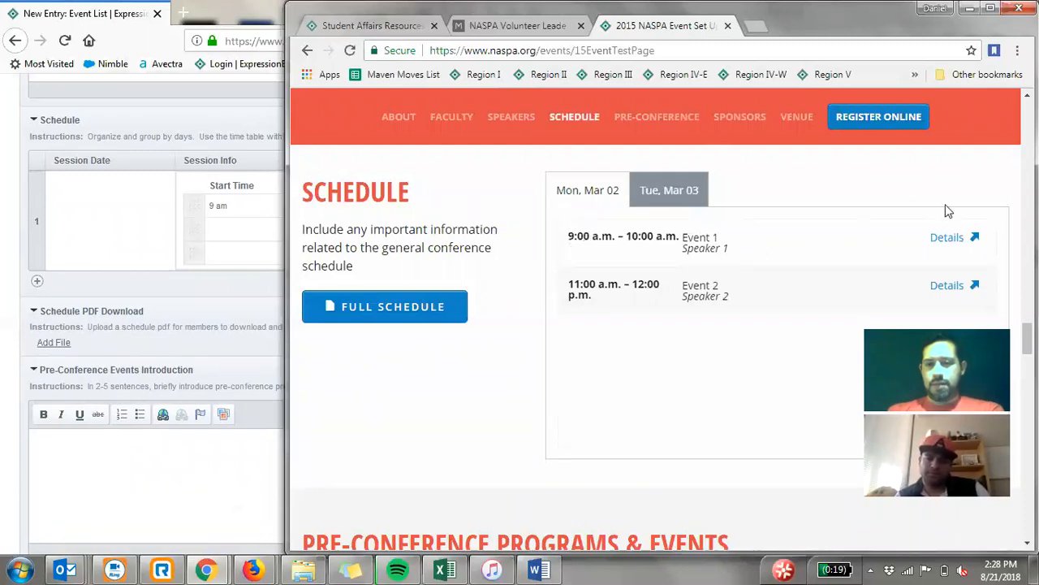
- View the Event 1 details and the Tue, Mar 03 and Mon, Mar 02 schedules, and return to the Event List entry in Firefox
left_click(947, 237)
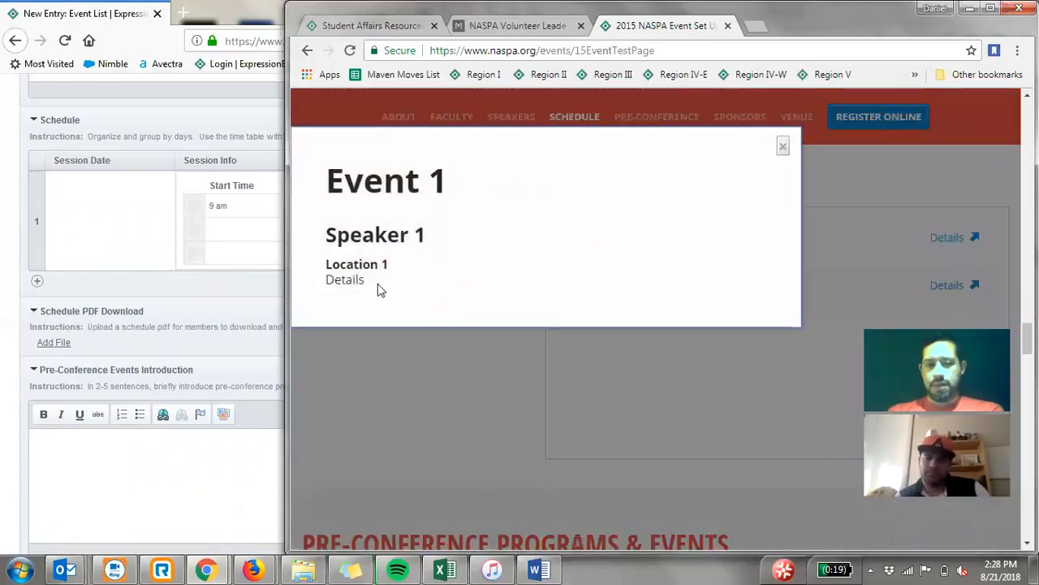
left_click(783, 147)
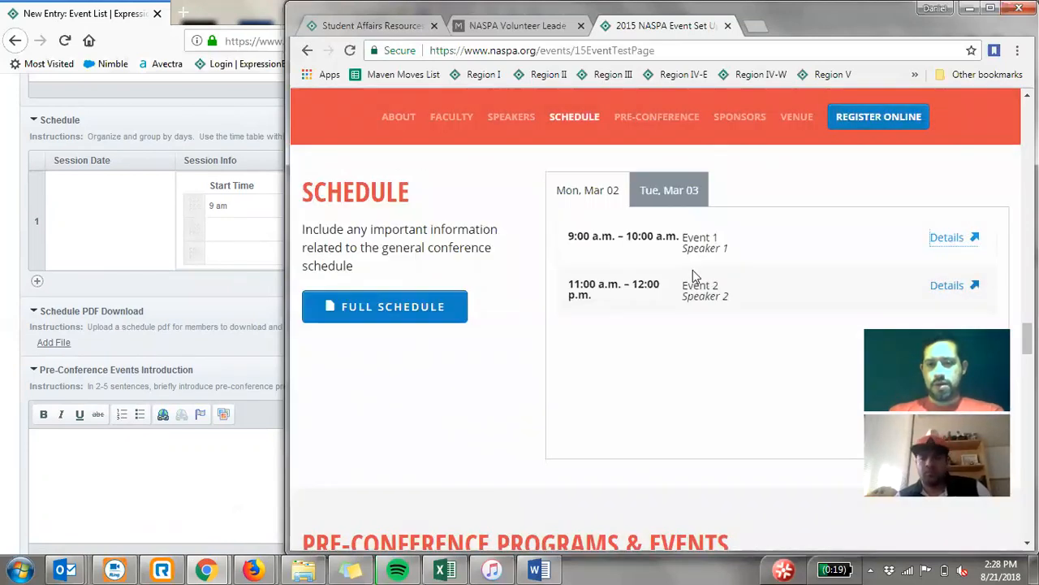
left_click(666, 188)
left_click(570, 191)
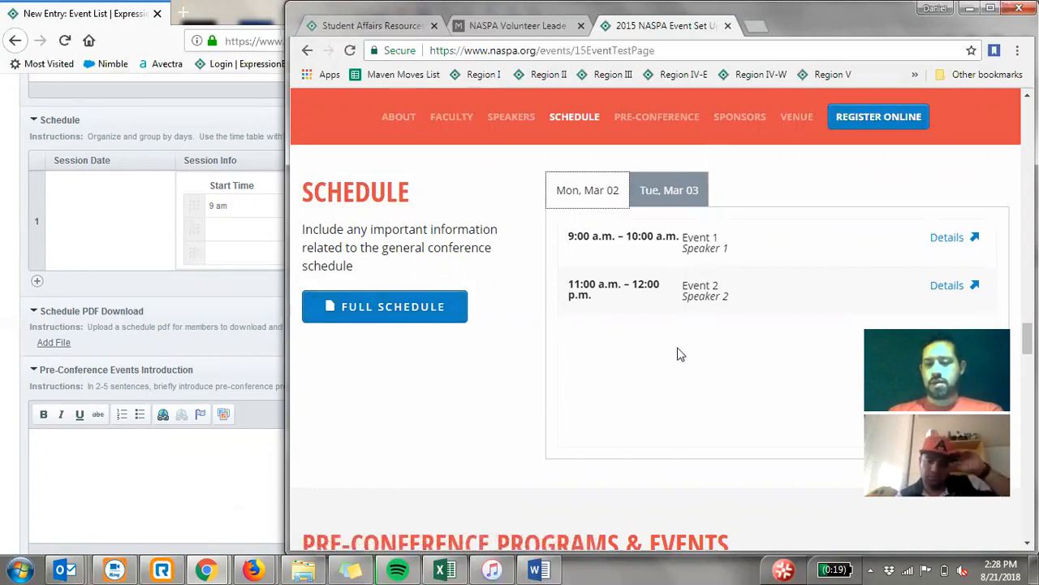
left_click(972, 10)
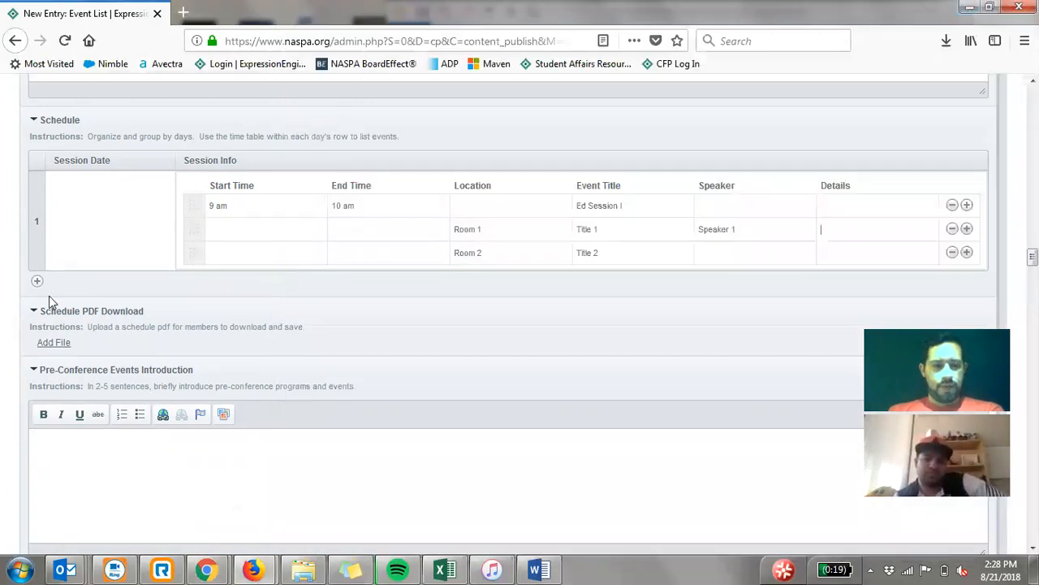
- Look over the Pre-Conference Events Introduction, Pre-Conference Schedule, Sponsor & Exhibitor Content, Sponsor & Exhibitor Contact Info and Sponsors fields
scroll(49, 296, "down", 5)
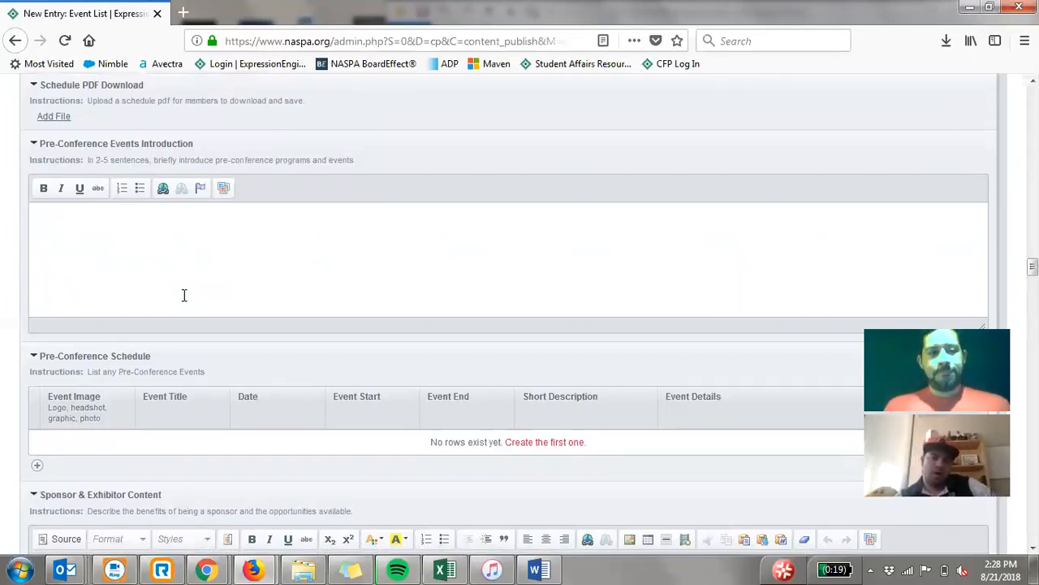
scroll(183, 295, "down", 3)
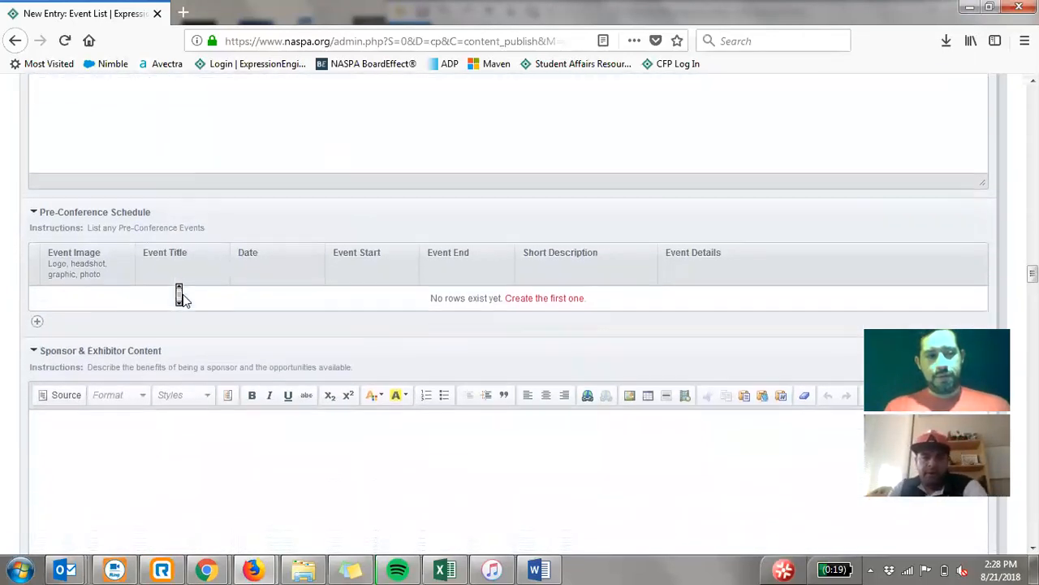
scroll(181, 294, "down", 2)
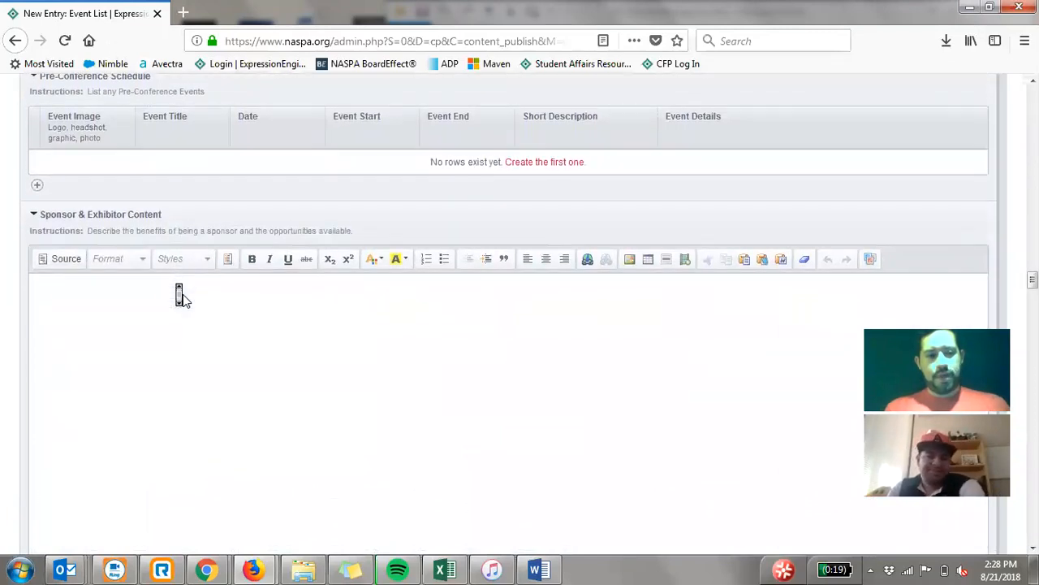
scroll(180, 295, "down", 2)
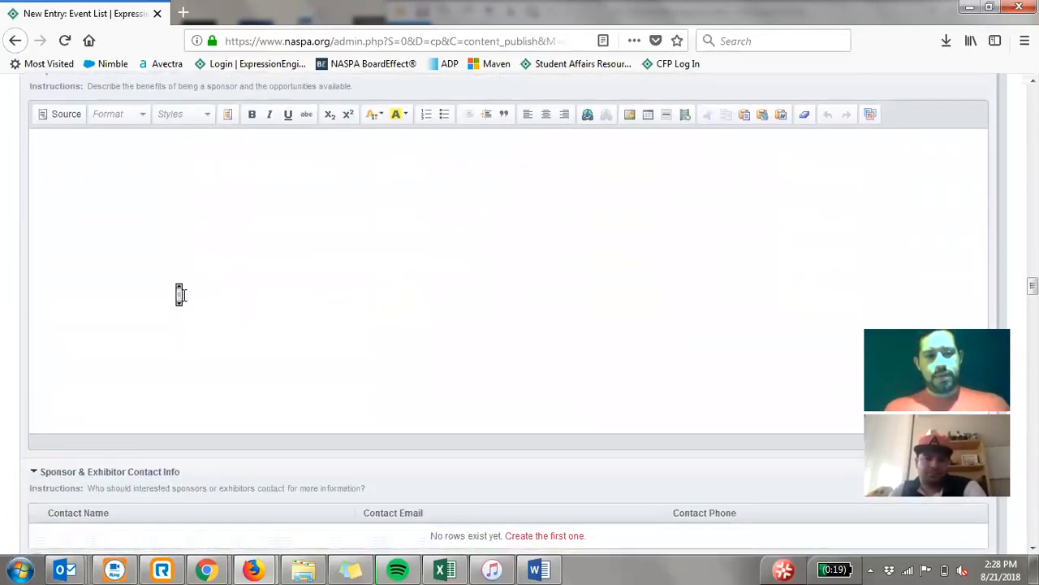
scroll(180, 294, "down", 2)
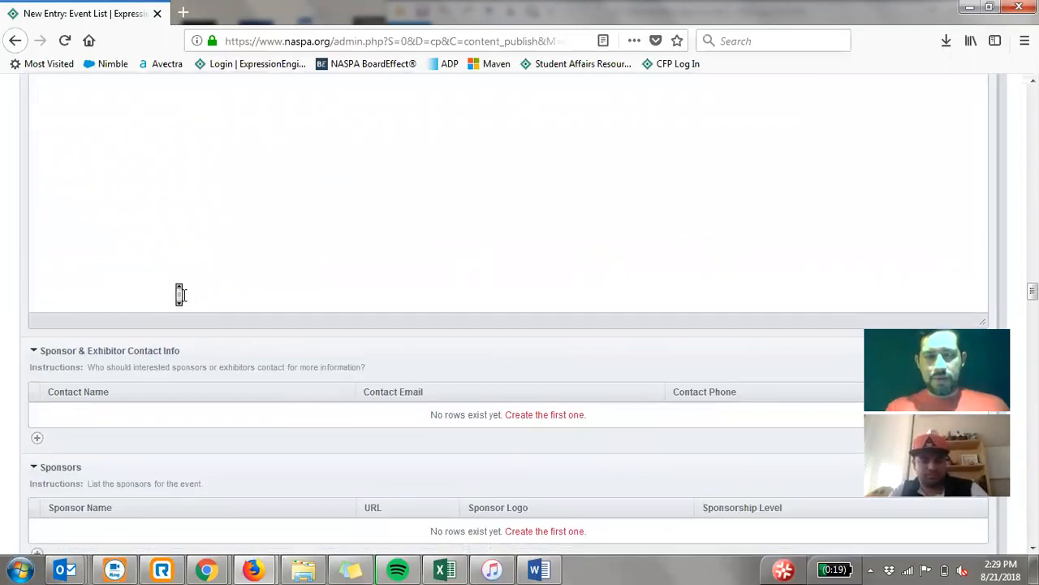
scroll(180, 295, "up", 2)
scroll(180, 294, "down", 3)
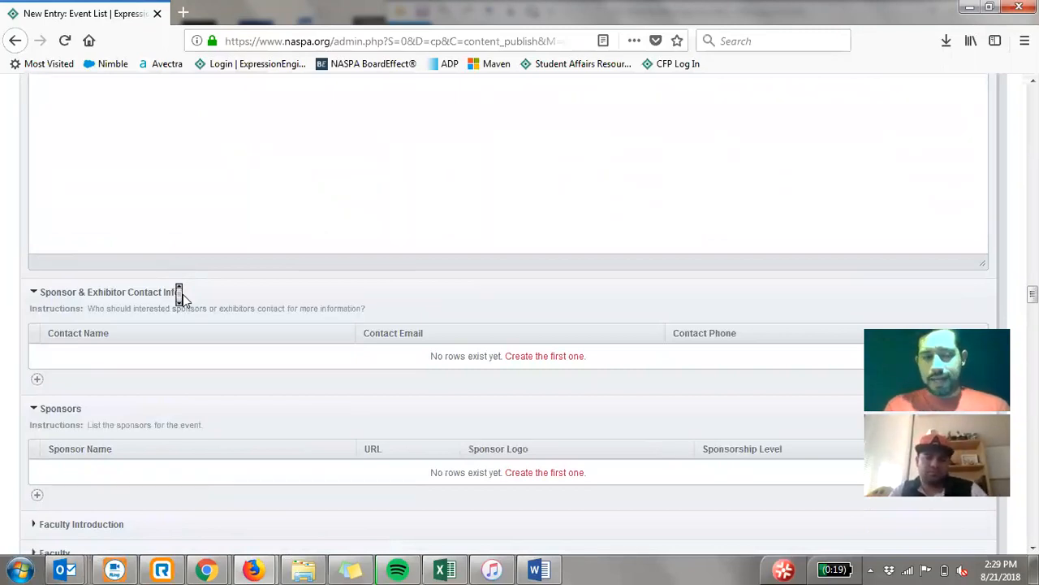
scroll(183, 300, "down", 1)
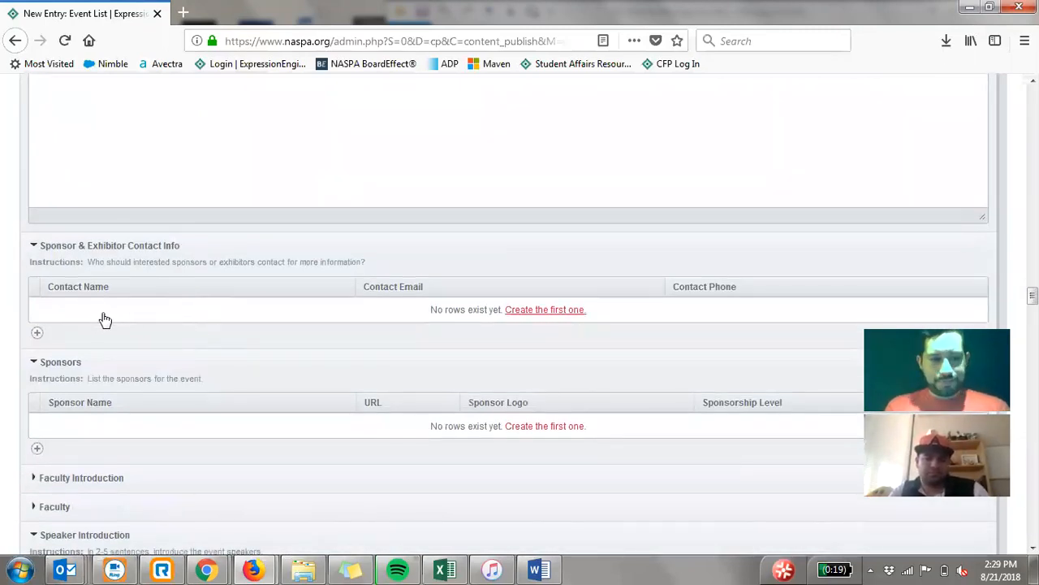
- Create a first blank row in both the Sponsor & Exhibitor Contact Info and Sponsors tables, and activate the sponsor's URL field
left_click(97, 315)
left_click(96, 309)
scroll(163, 304, "up", 2)
scroll(162, 305, "down", 4)
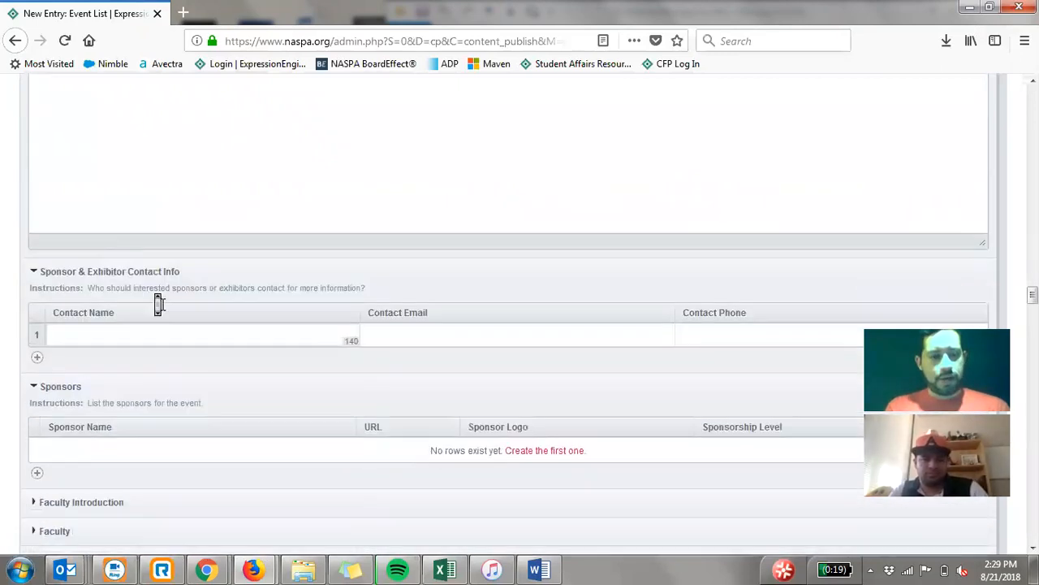
left_click(116, 272)
left_click(115, 264)
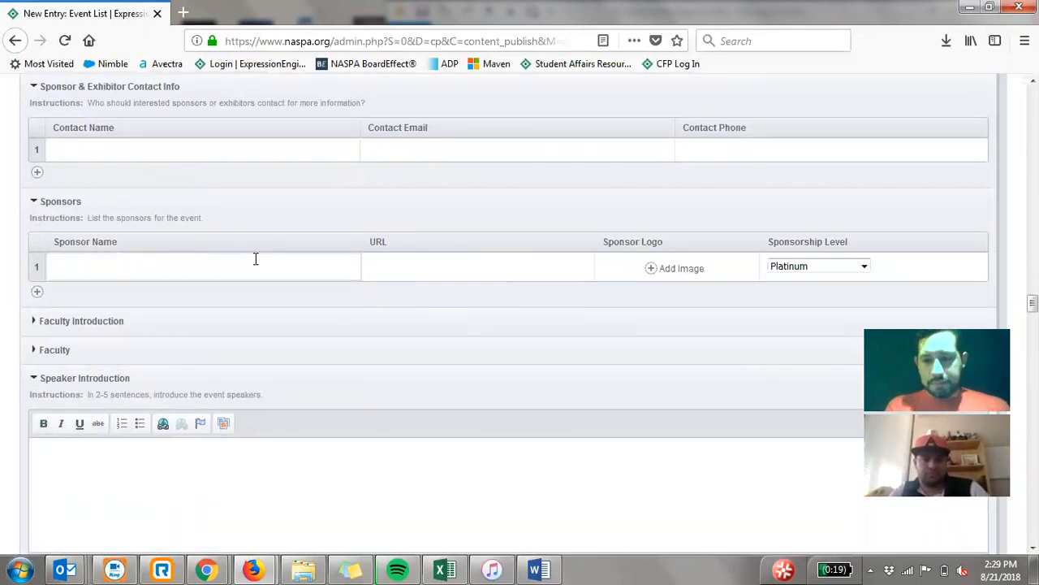
left_click(414, 268)
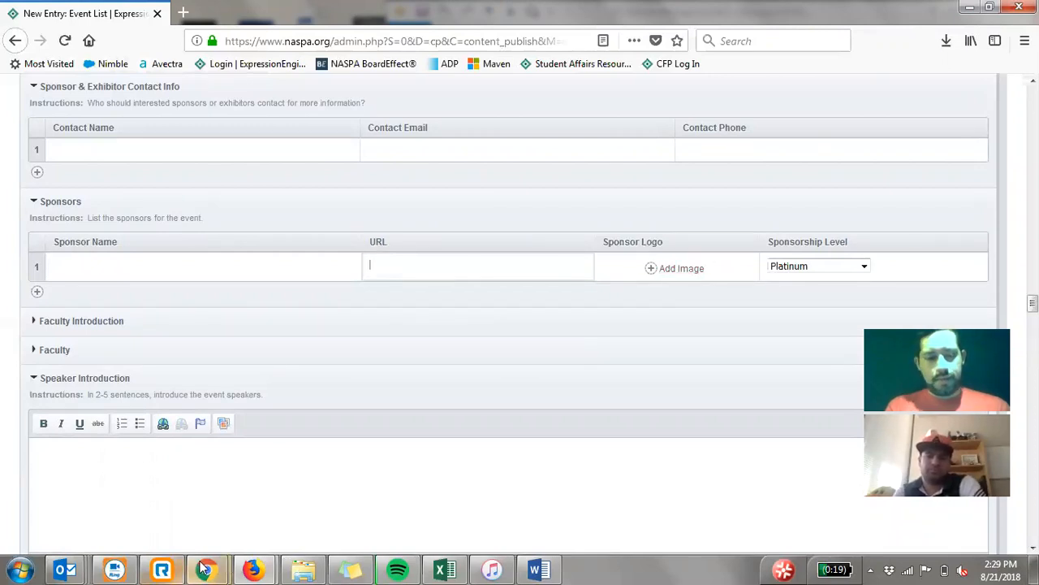
- Switch to Chrome and examine the Sponsors section of the 2015 NASPA event test page, from the sponsorship-level logos to the sponsorship contact details
mouse_move(206, 570)
left_click(291, 481)
scroll(448, 314, "down", 10)
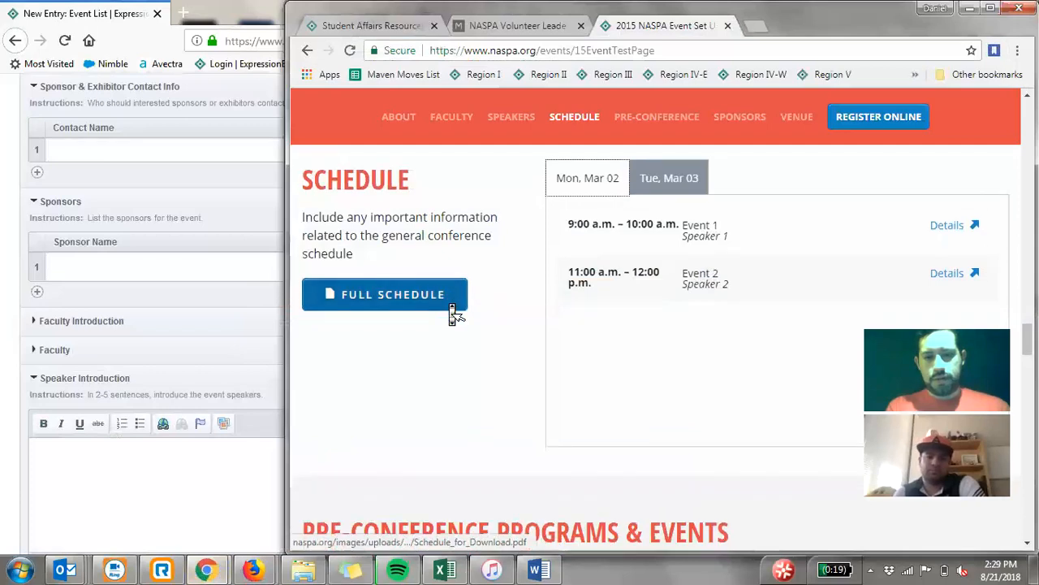
scroll(453, 314, "up", 3)
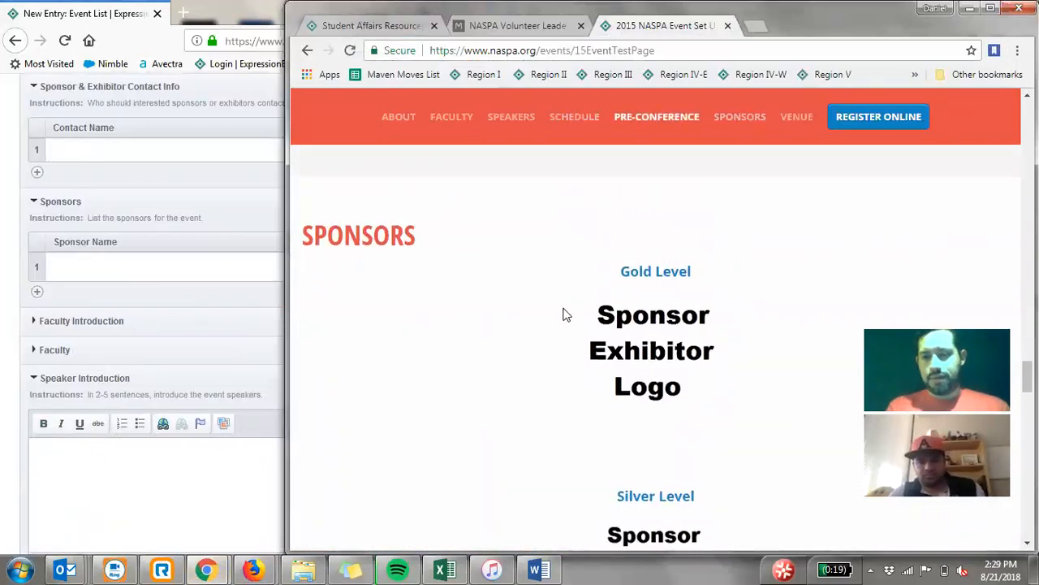
scroll(566, 315, "down", 1)
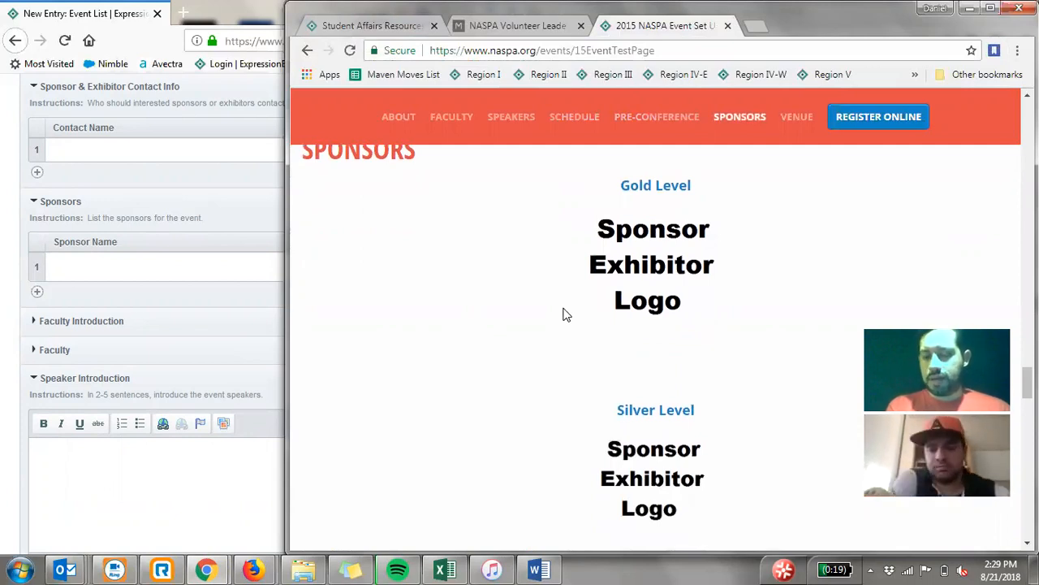
scroll(566, 315, "down", 2)
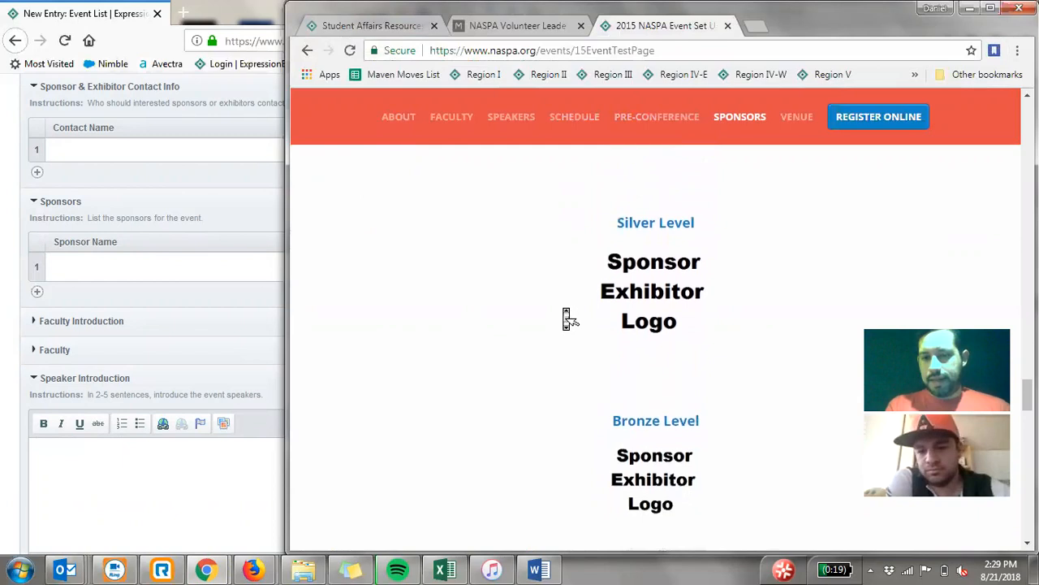
scroll(566, 317, "up", 1)
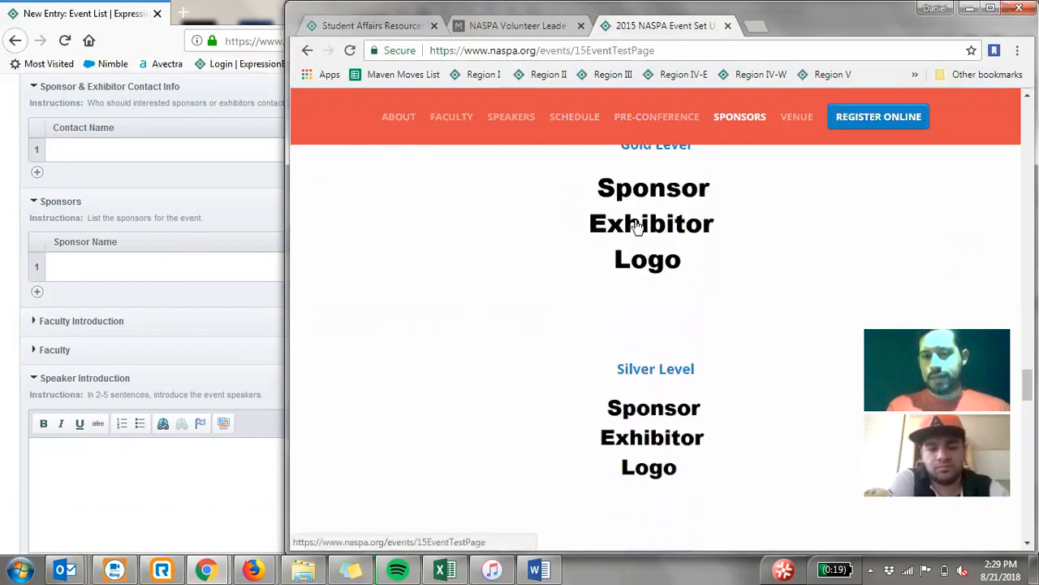
scroll(558, 265, "up", 1)
scroll(560, 265, "up", 1)
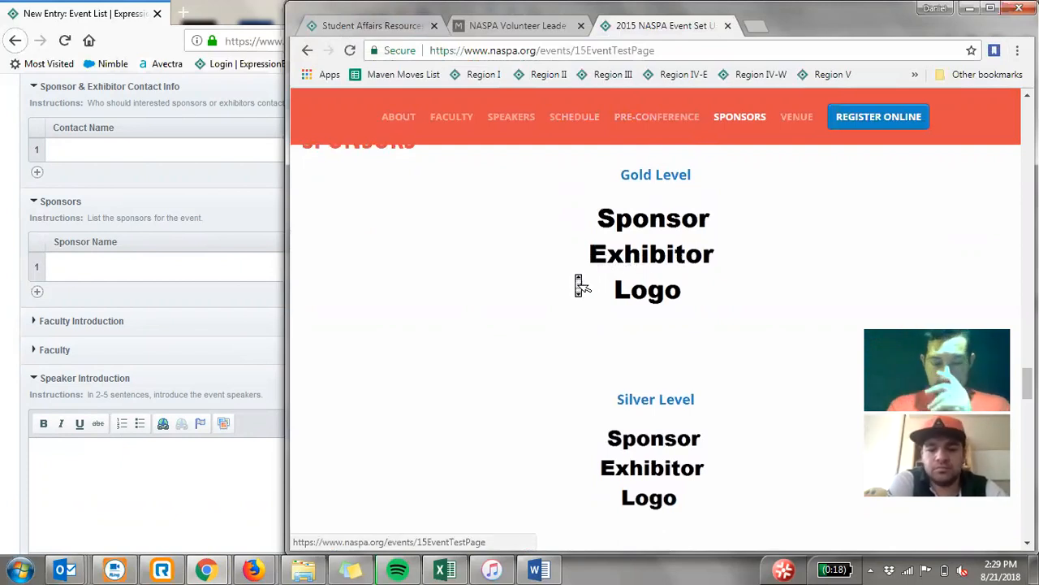
scroll(578, 282, "down", 7)
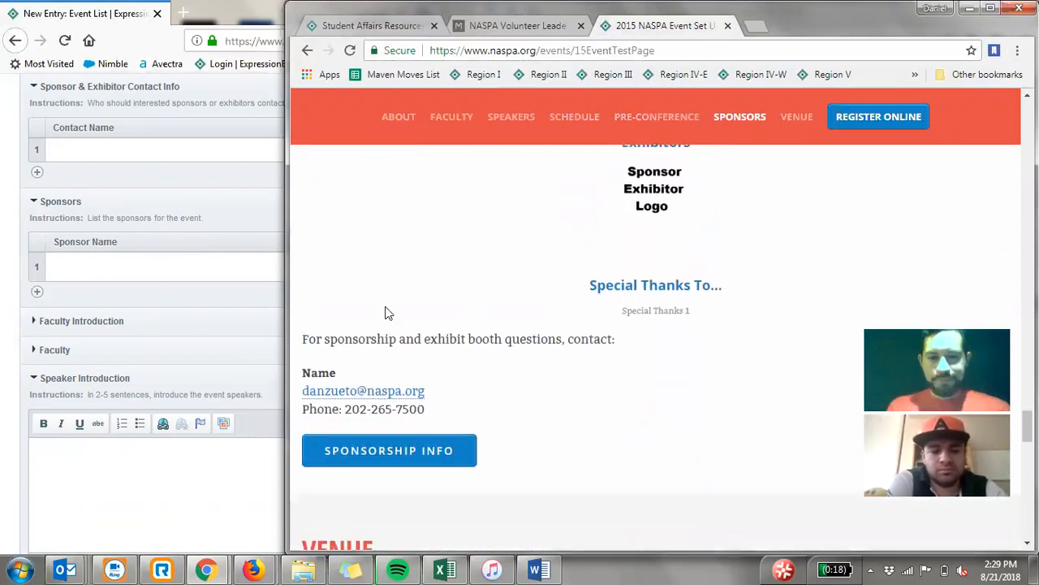
- Return to the Event List entry in Firefox and look over the Faculty Introduction, Faculty, Speaker Introduction and Speakers fields
left_click(15, 316)
scroll(15, 318, "down", 3)
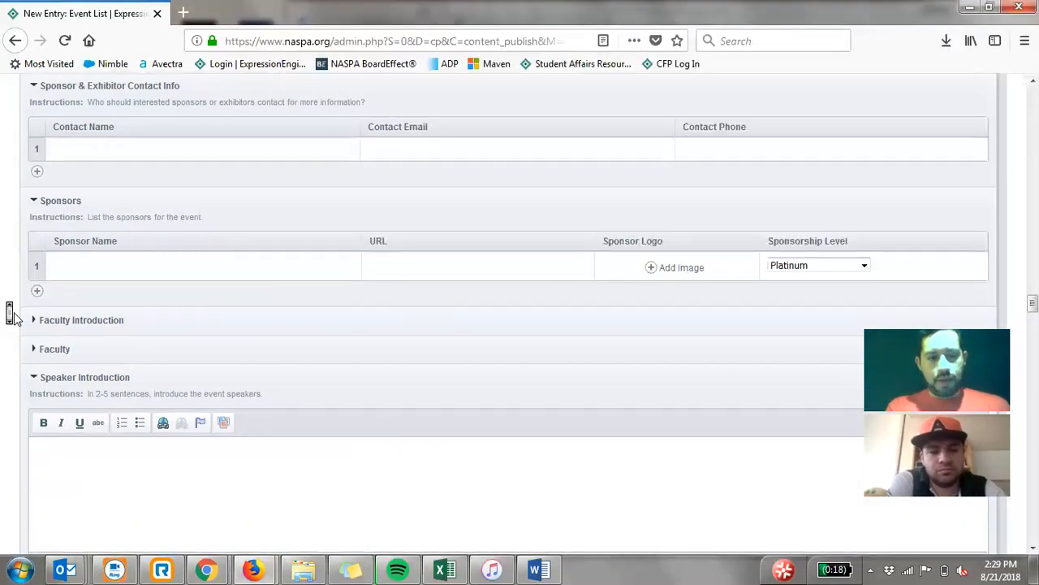
scroll(15, 317, "down", 1)
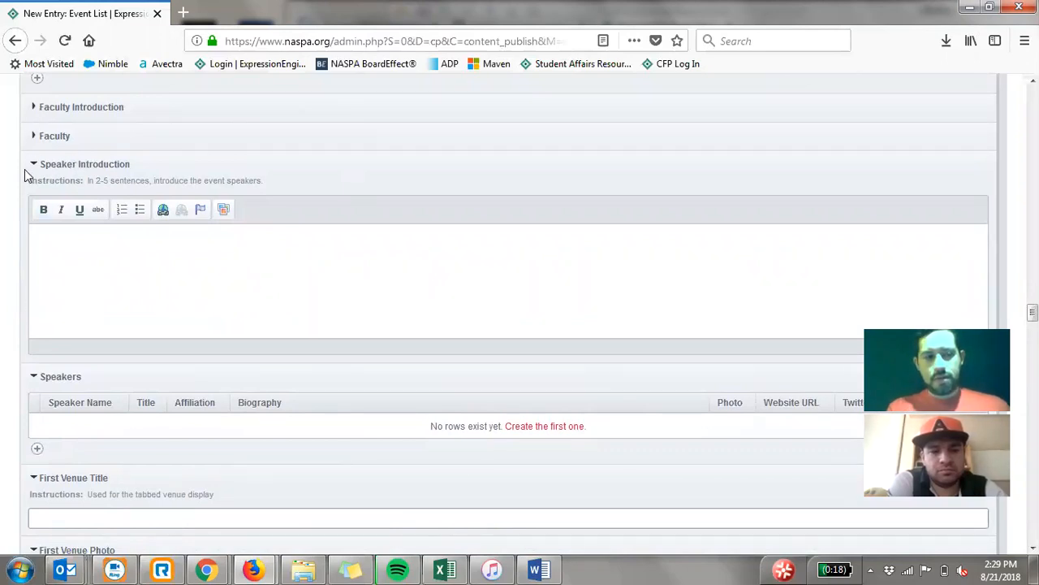
scroll(18, 207, "down", 2)
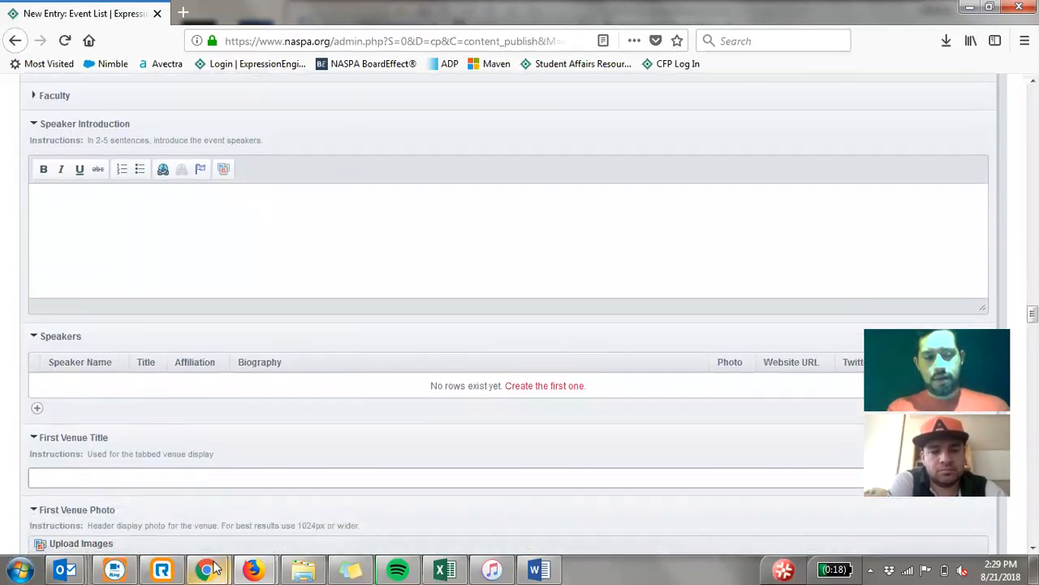
- Switch to Chrome, view the Venue section of the event test page, and find its Faculty section
mouse_move(206, 569)
left_click(252, 500)
scroll(457, 332, "down", 5)
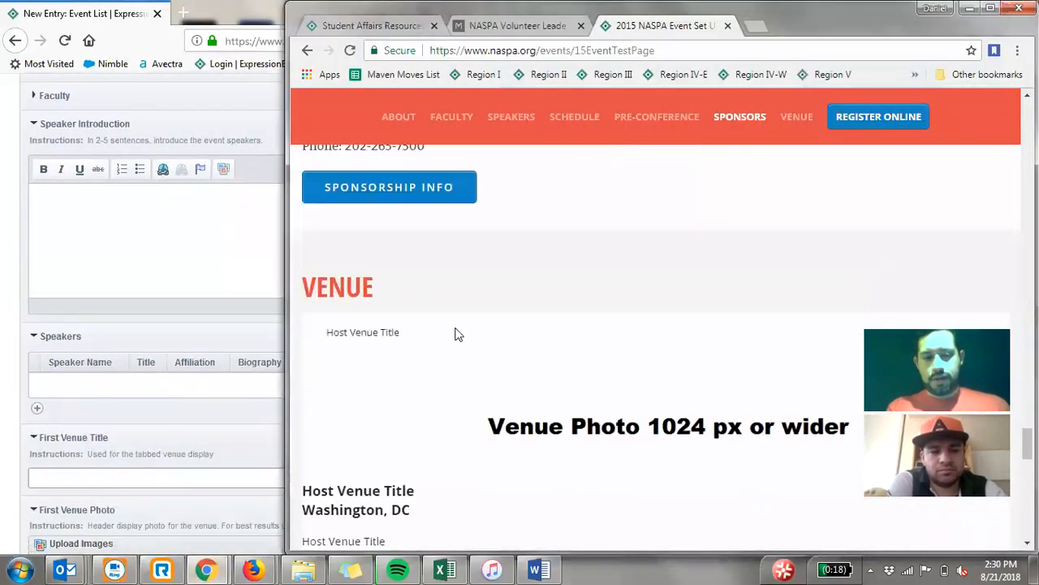
scroll(457, 333, "down", 5)
scroll(457, 332, "up", 12)
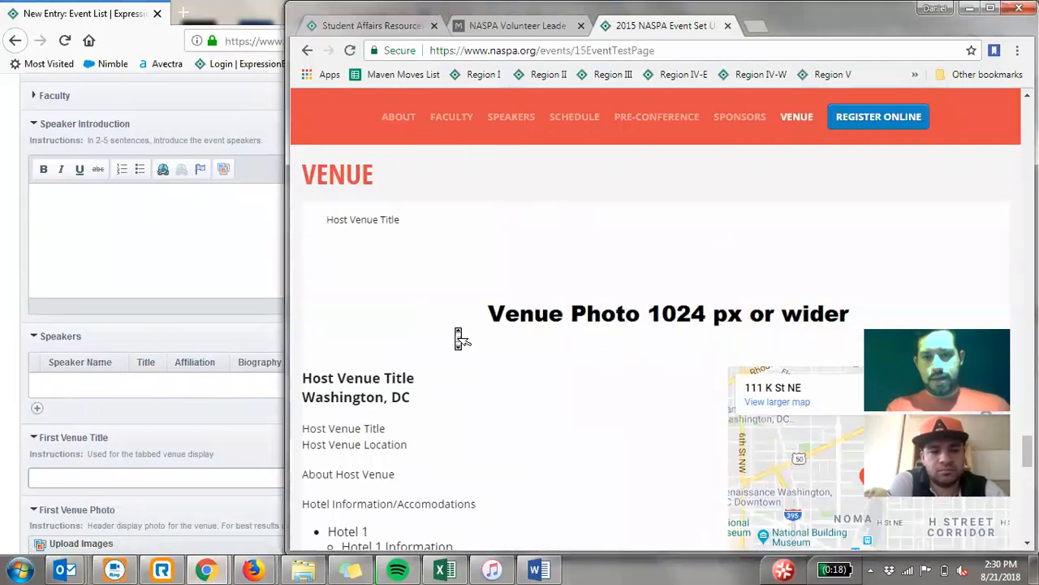
scroll(459, 339, "up", 15)
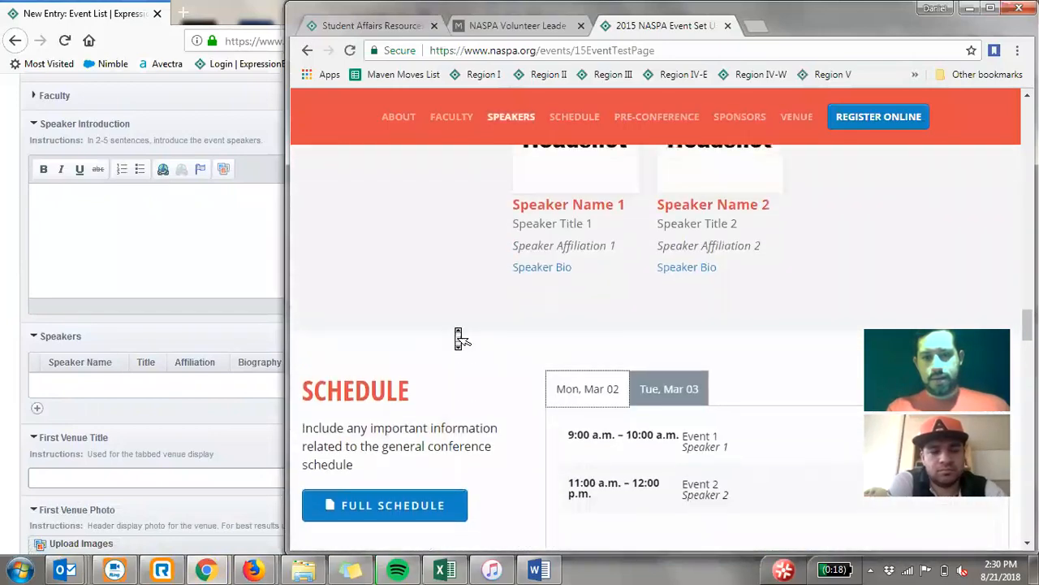
scroll(459, 339, "up", 2)
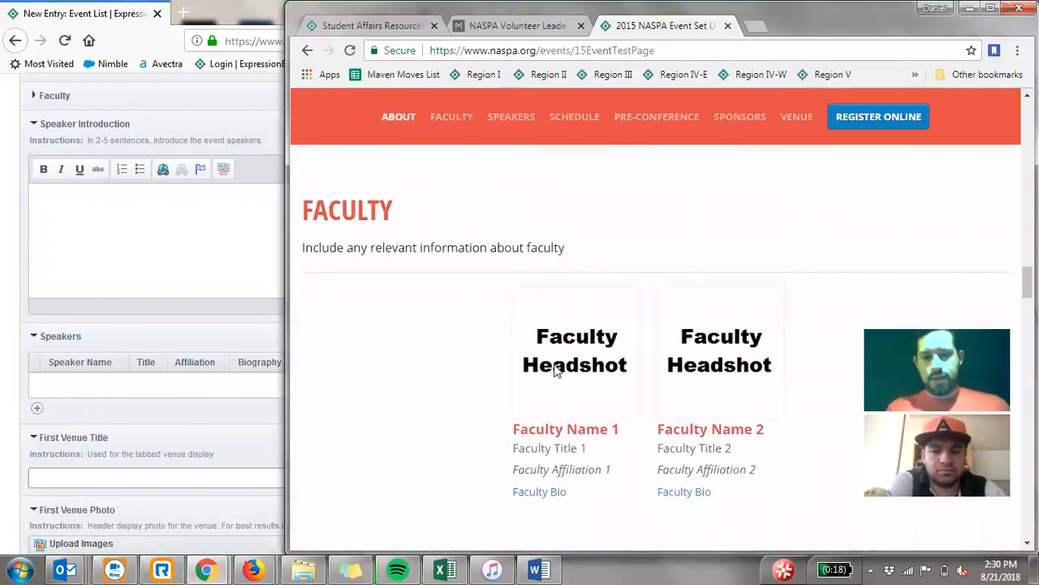
- View the bio of Faculty Name 1, close it, and look at the Speakers section
scroll(474, 393, "down", 1)
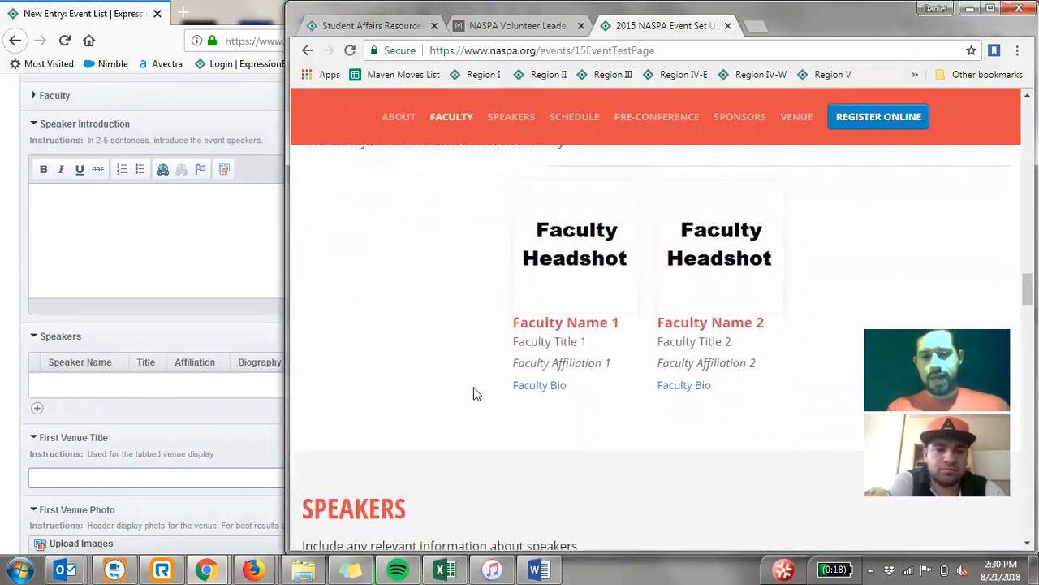
left_click(550, 388)
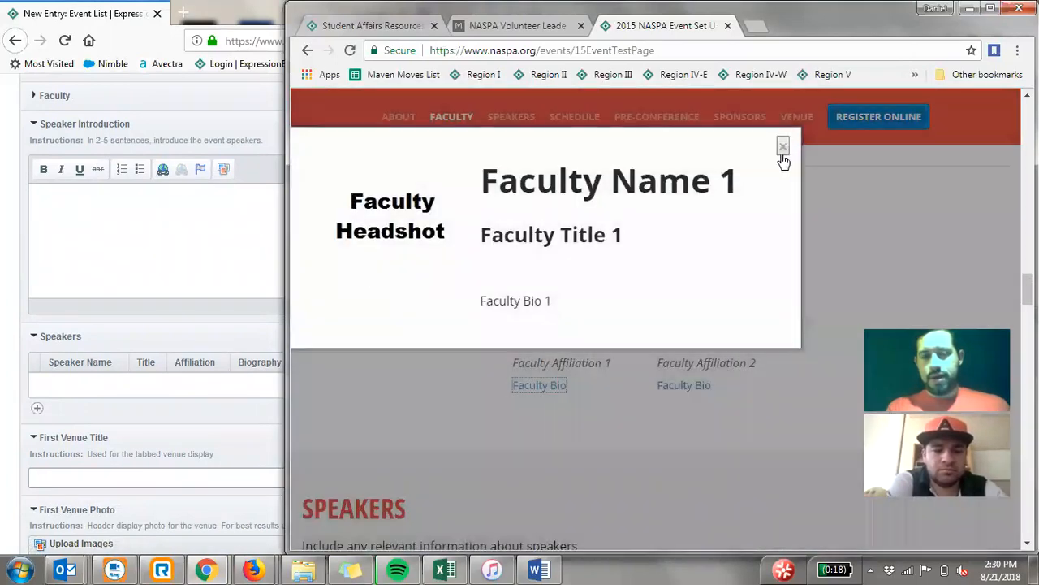
left_click(783, 154)
scroll(509, 318, "down", 4)
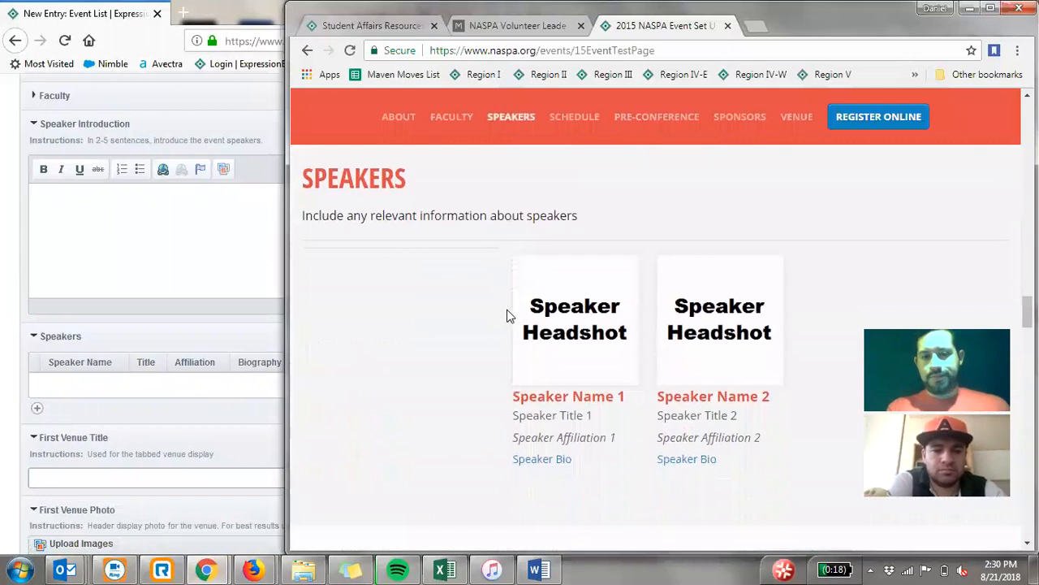
scroll(443, 324, "down", 1)
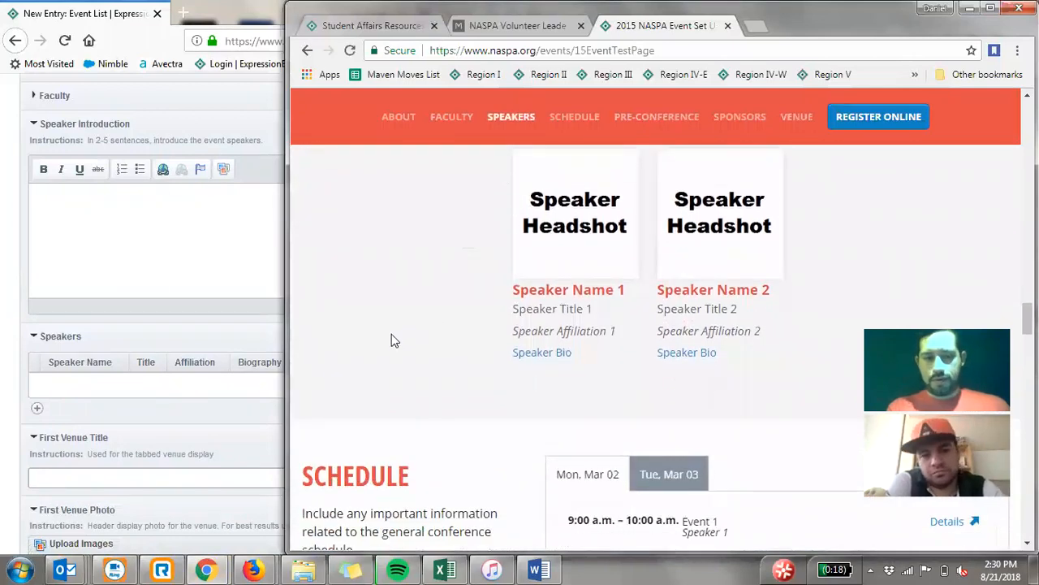
- Return to the Event List entry in Firefox and look over the Speakers, First Venue and collapsed Second and Third Venue fields
left_click(4, 333)
scroll(7, 324, "down", 2)
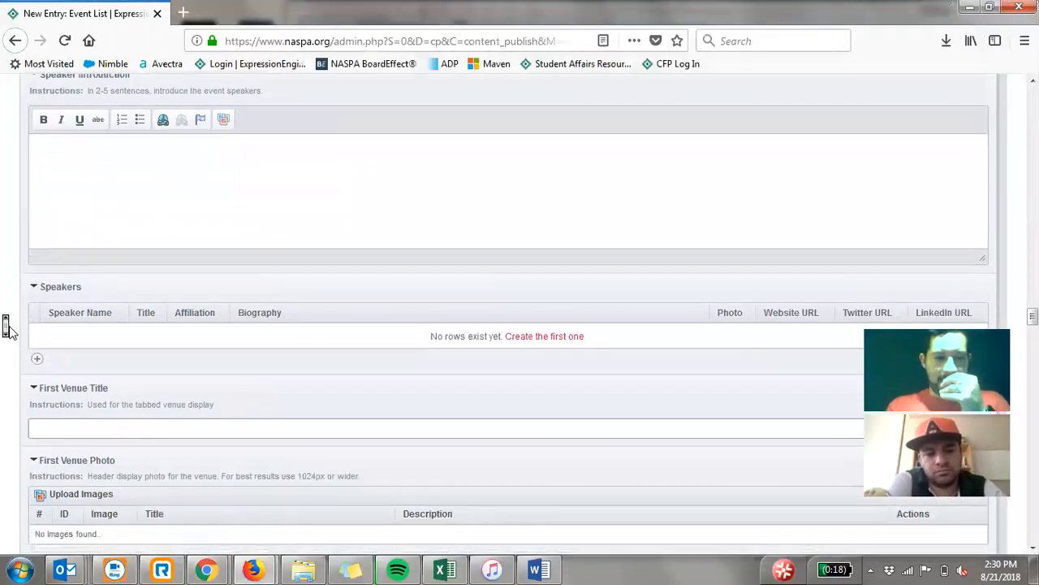
scroll(7, 329, "down", 2)
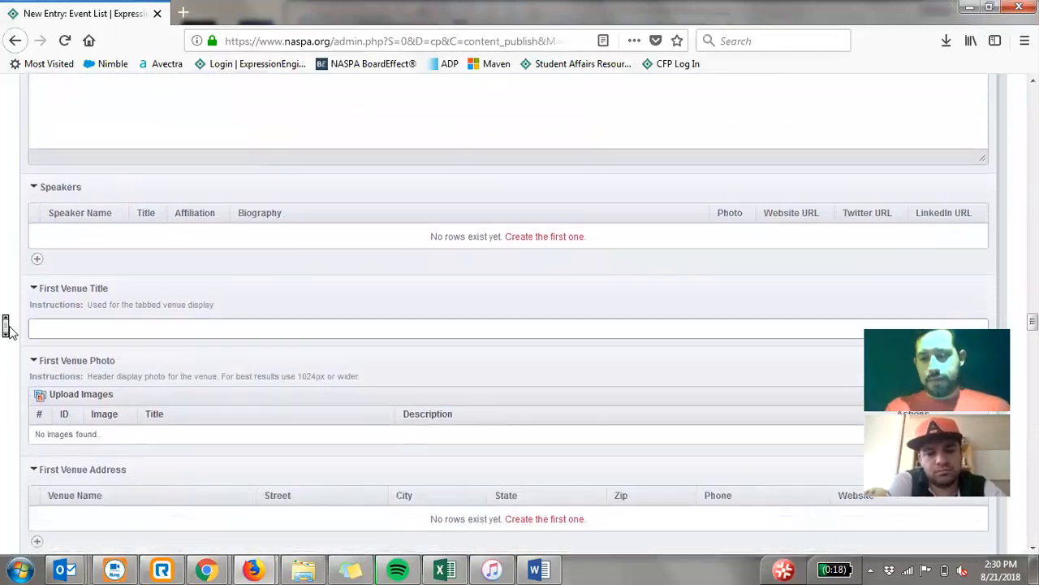
scroll(6, 329, "down", 1)
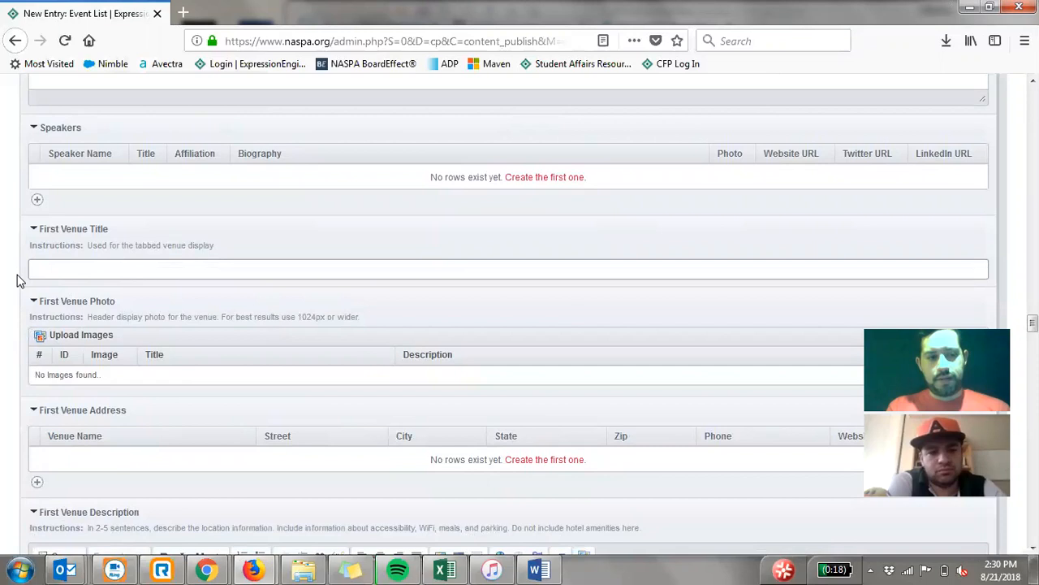
scroll(20, 280, "down", 1)
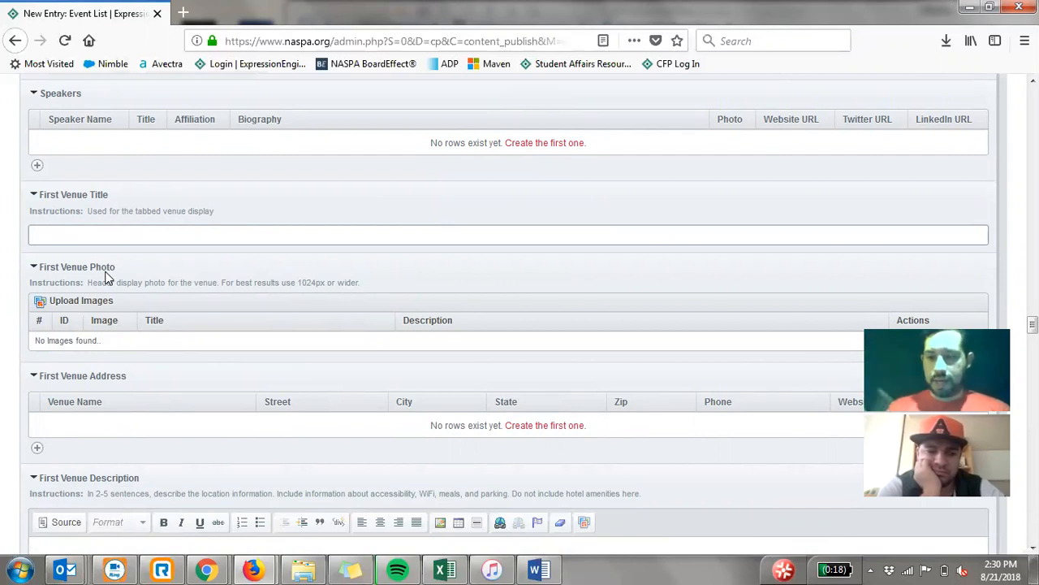
scroll(104, 274, "down", 8)
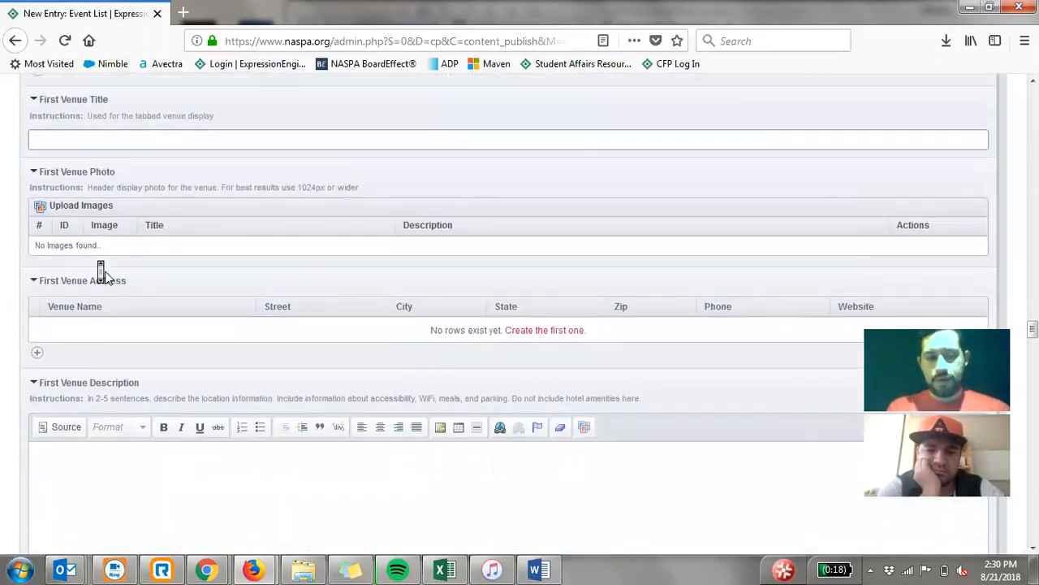
scroll(103, 274, "down", 14)
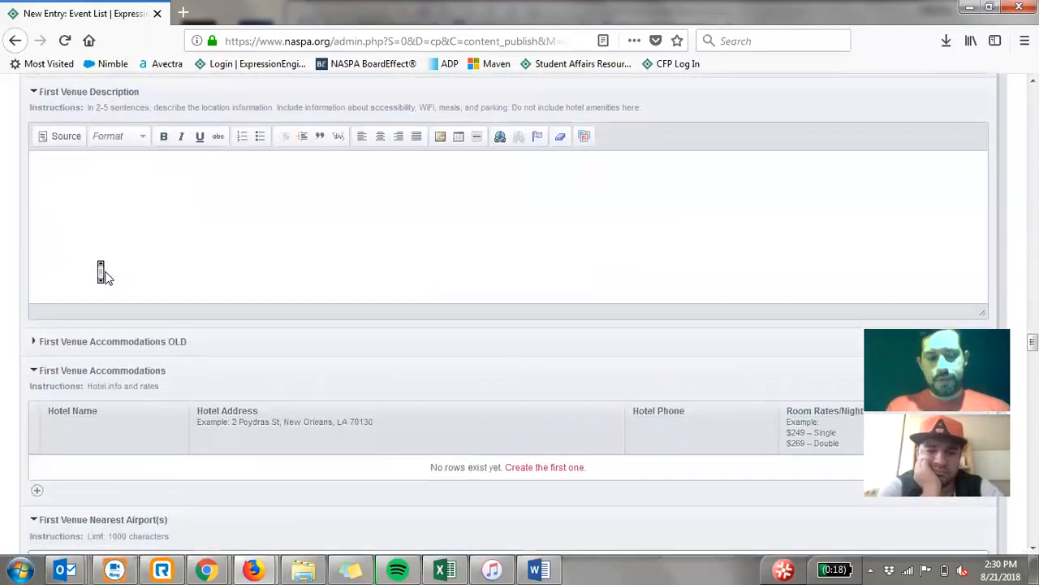
scroll(106, 276, "down", 3)
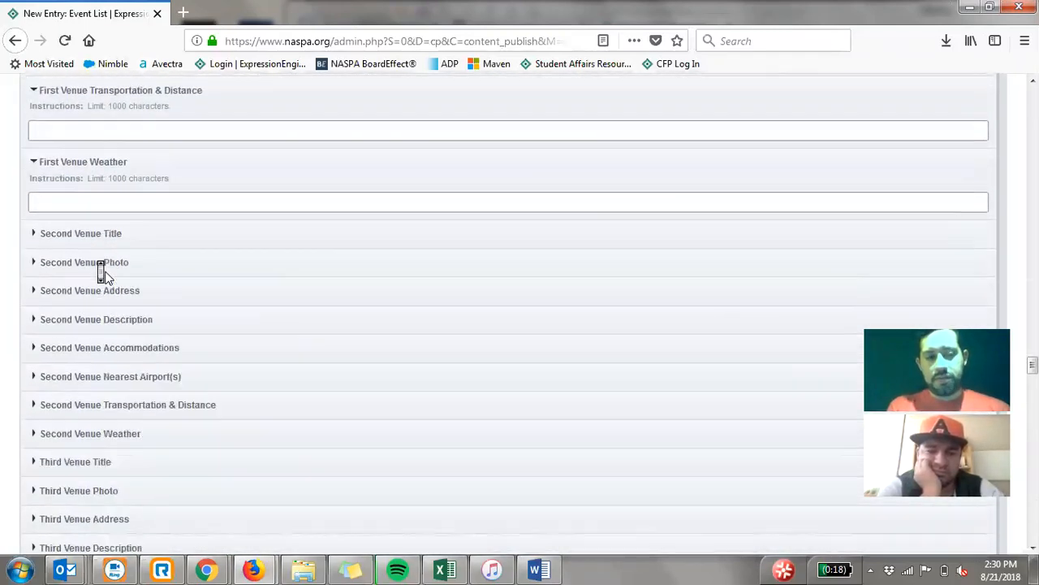
scroll(105, 277, "up", 15)
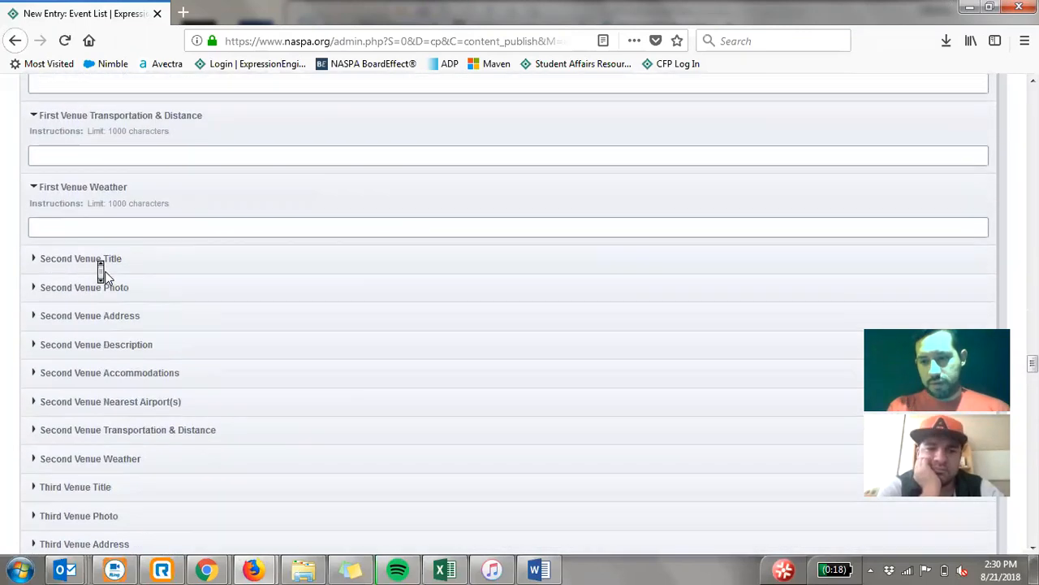
scroll(105, 272, "up", 20)
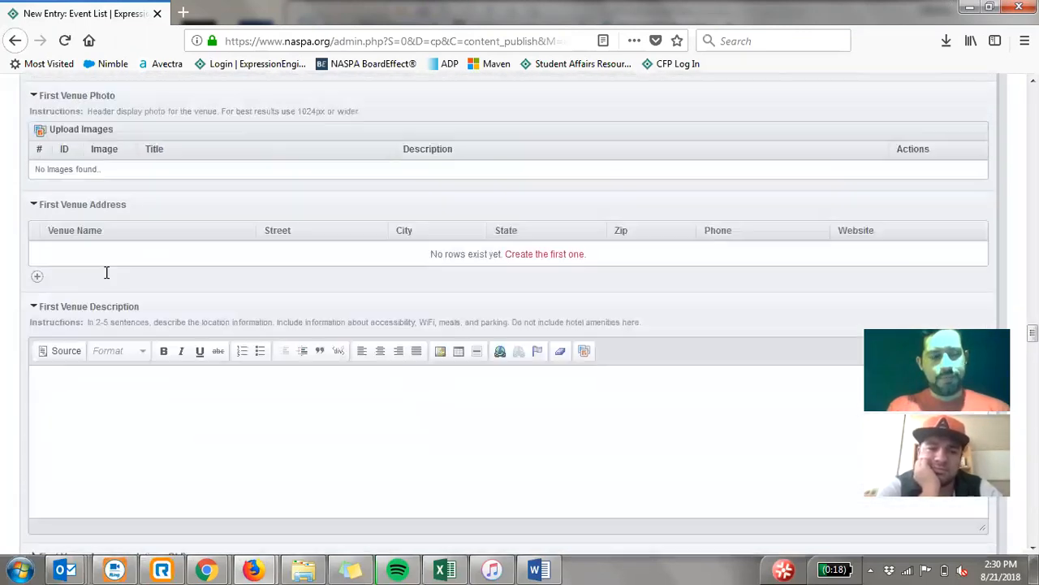
- Set the Event Type to Constituent Group Events At Annual Conference and look over the Event Host field
scroll(101, 272, "up", 20)
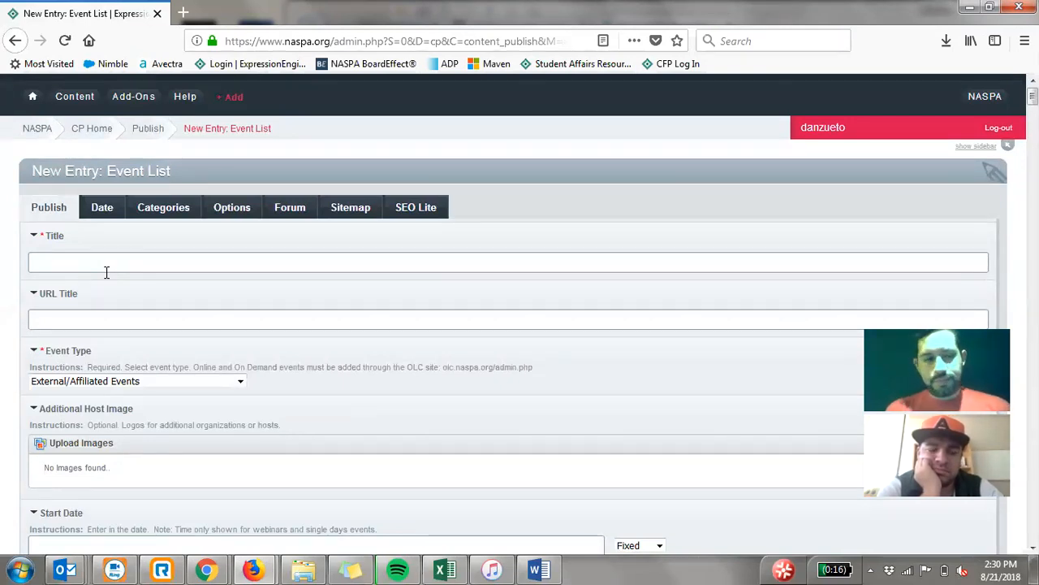
left_click(240, 381)
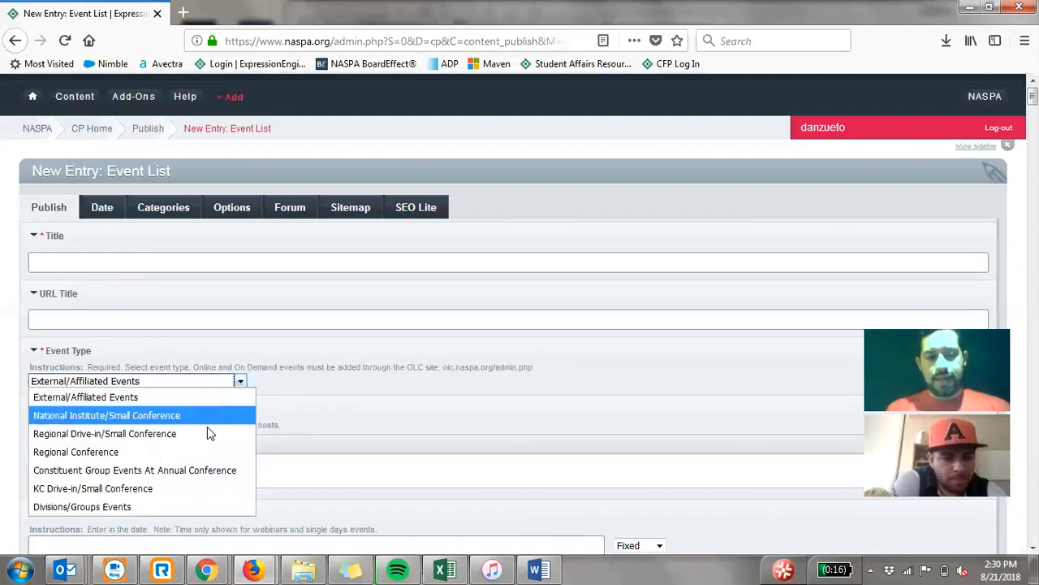
left_click(174, 476)
left_click(279, 385)
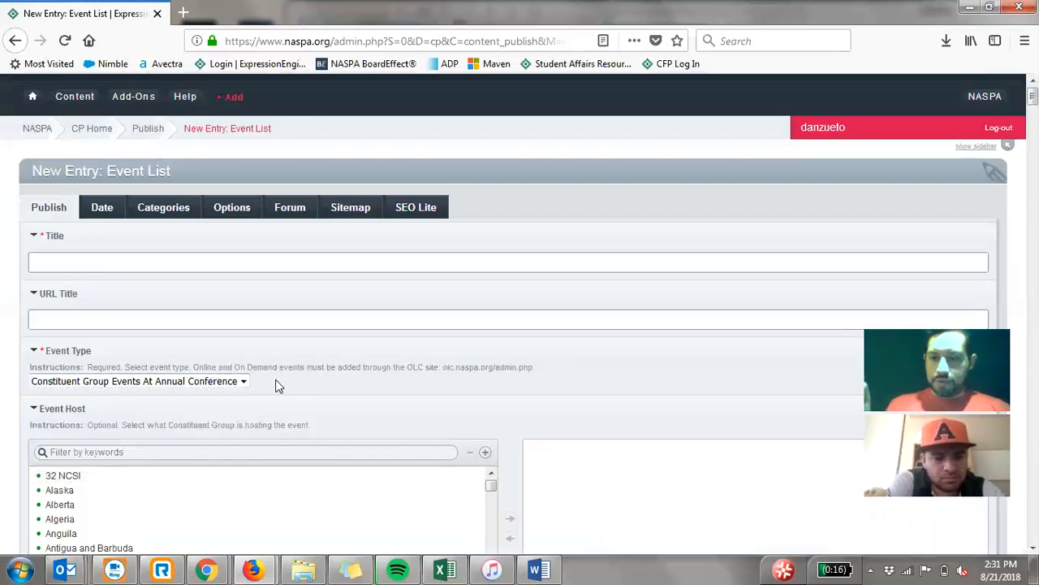
scroll(275, 383, "down", 3)
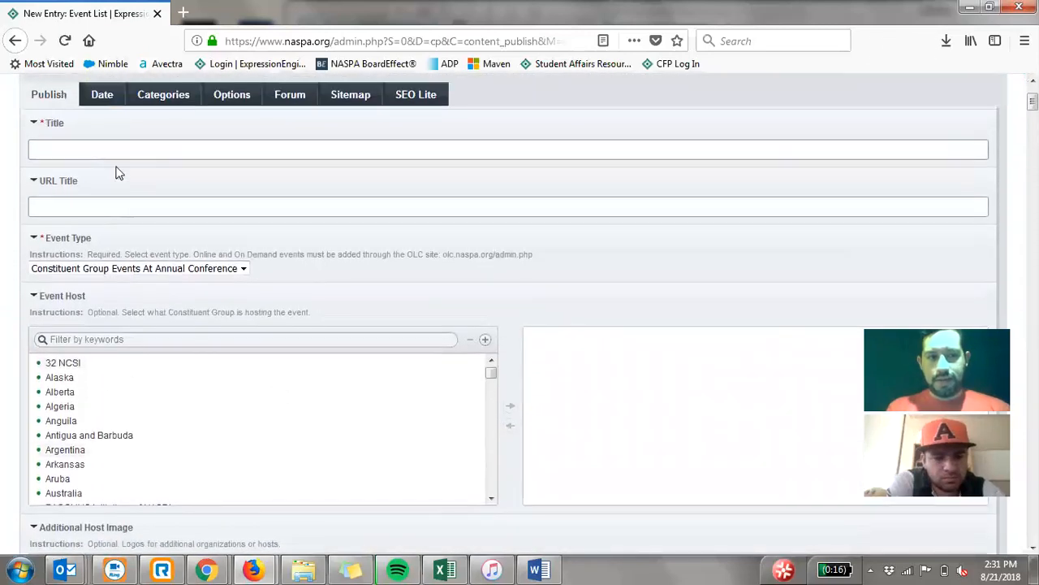
scroll(17, 268, "down", 3)
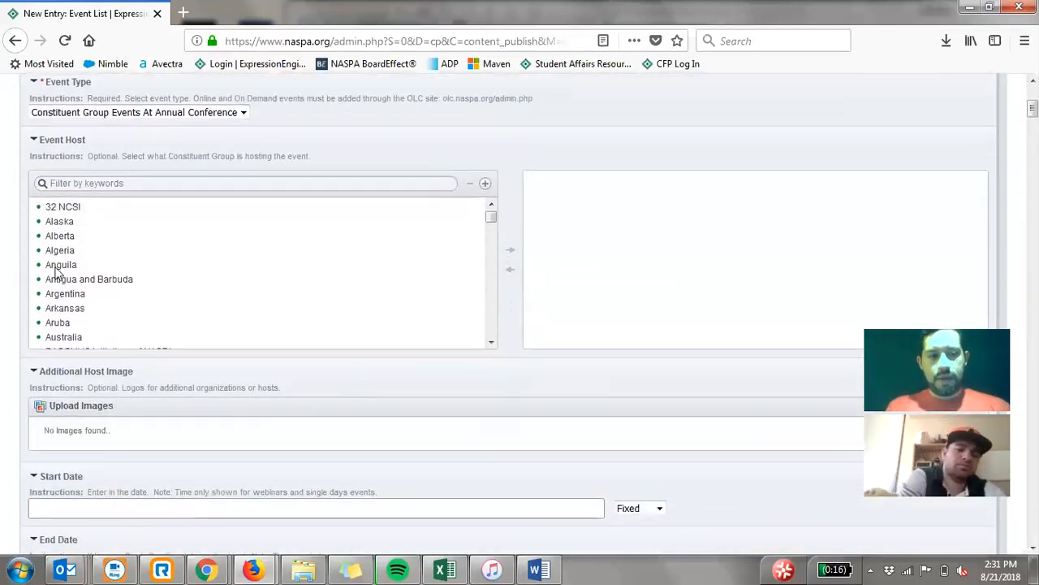
- Look over the Constituent Group event fields from Event Host through registration, fees and Call for Programs to Schedule Introduction
scroll(143, 297, "down", 2)
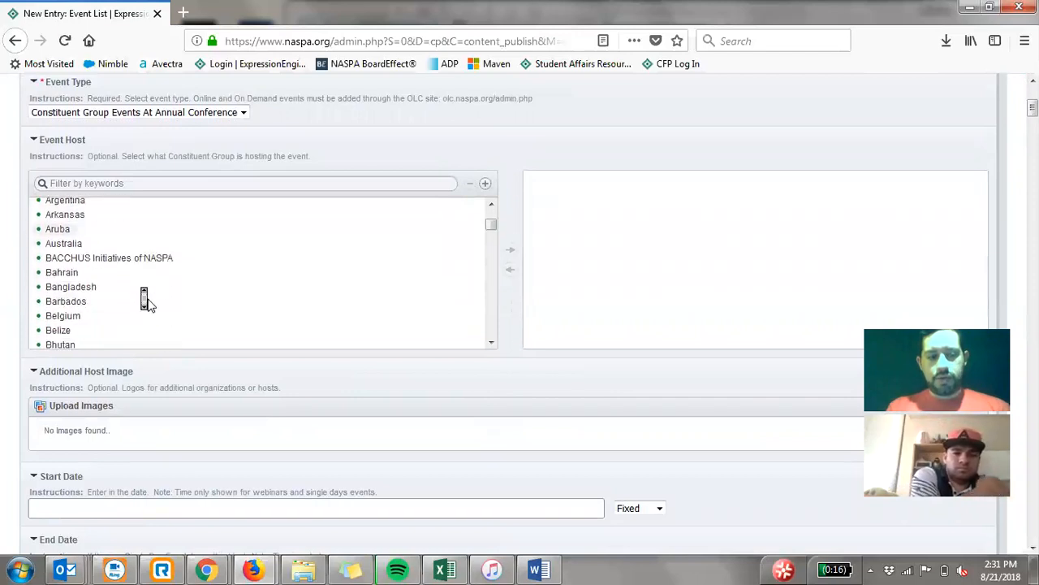
scroll(14, 248, "down", 8)
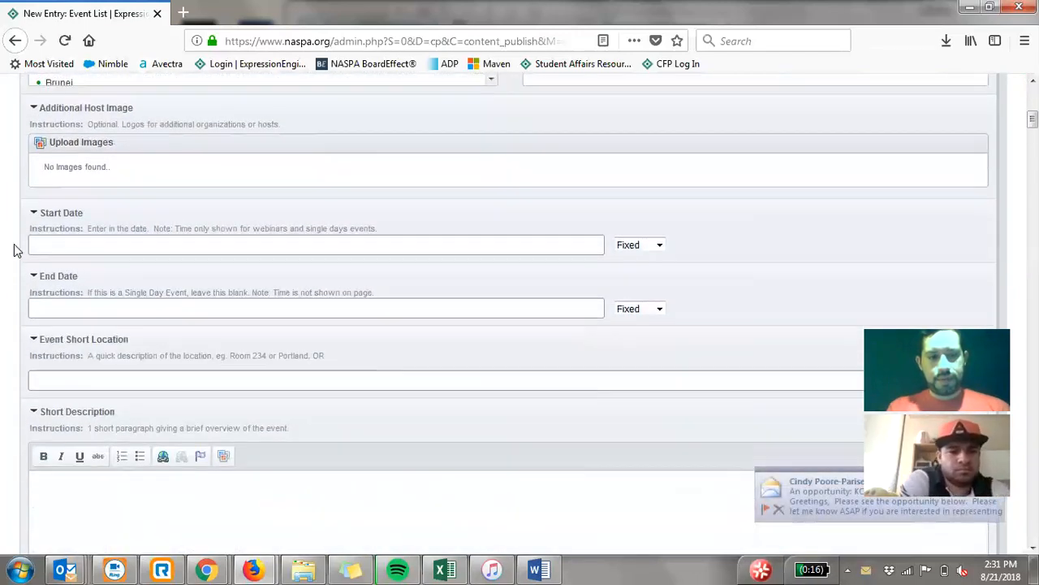
scroll(14, 244, "down", 12)
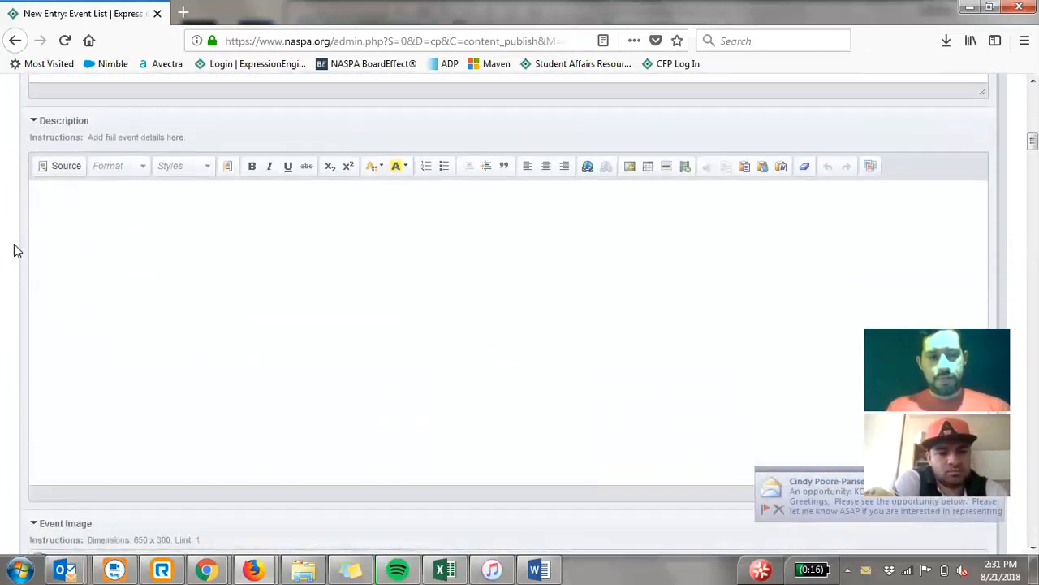
scroll(14, 248, "down", 8)
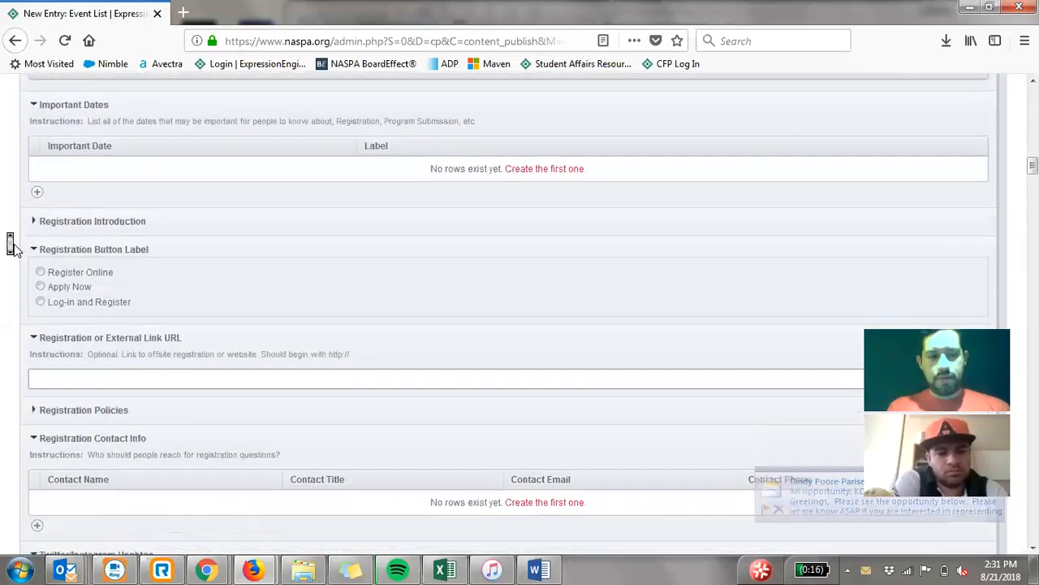
scroll(14, 247, "down", 9)
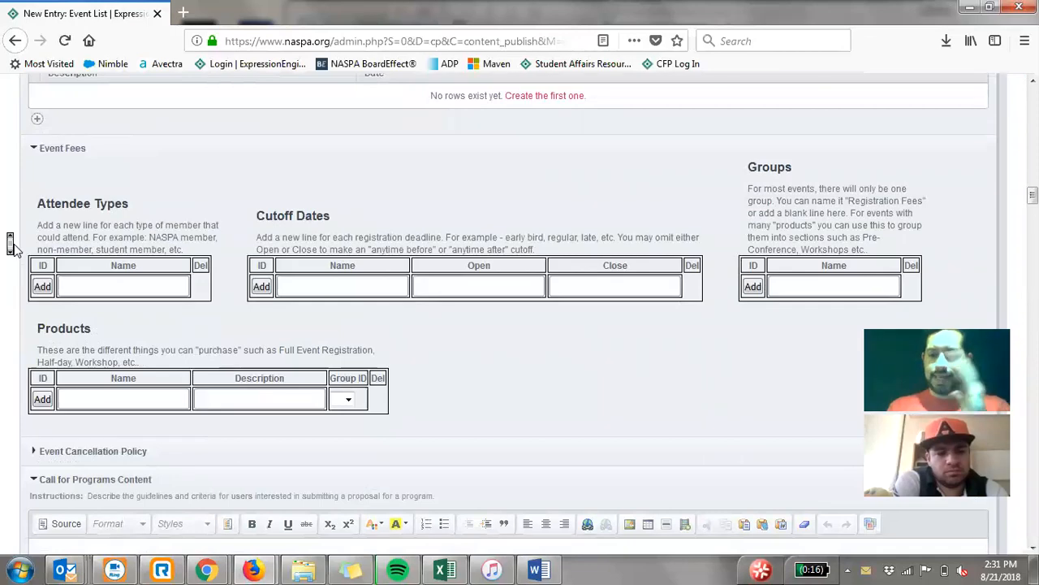
scroll(11, 248, "down", 5)
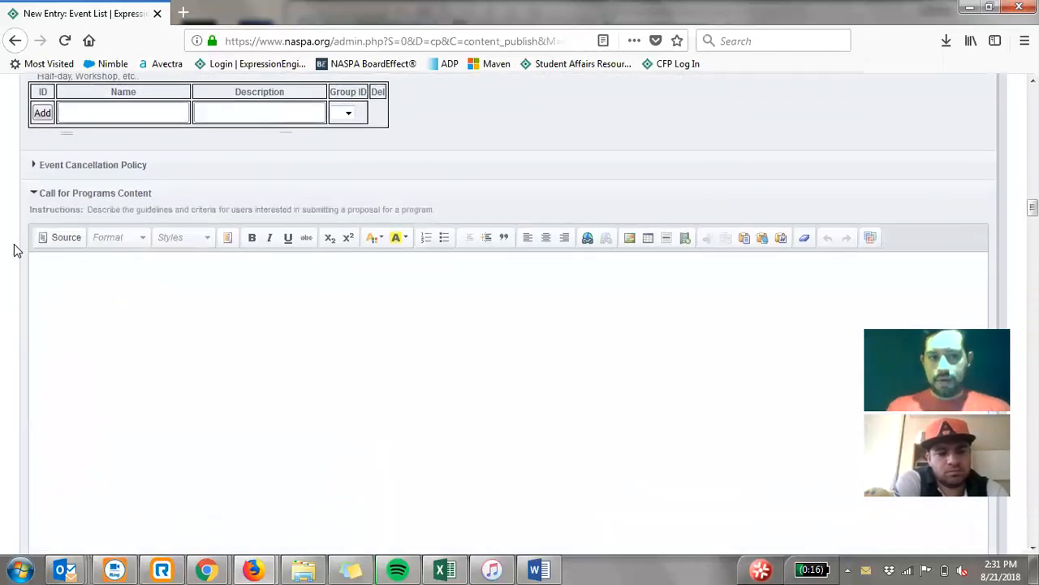
scroll(14, 249, "down", 7)
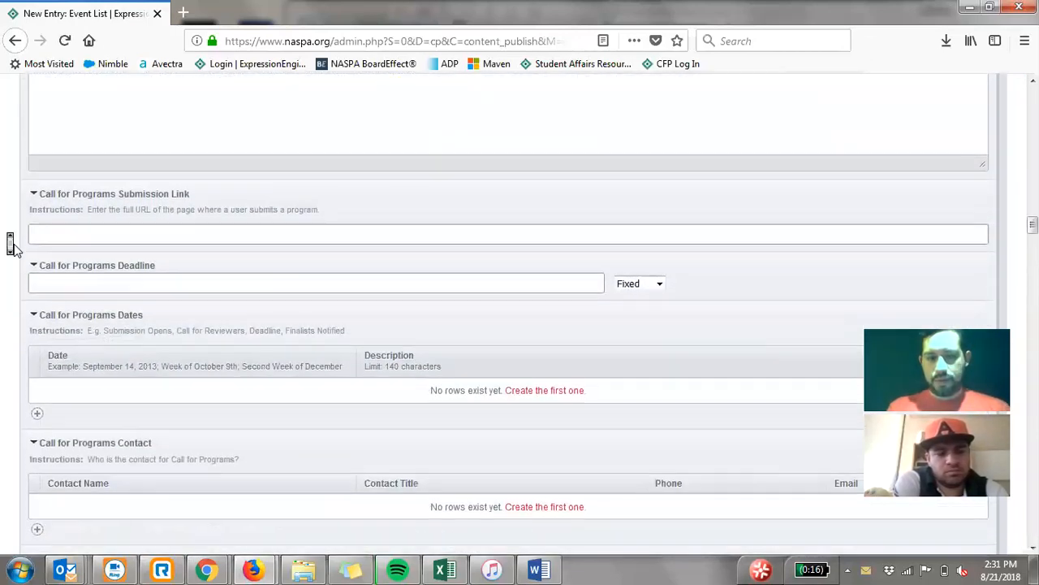
scroll(14, 248, "down", 5)
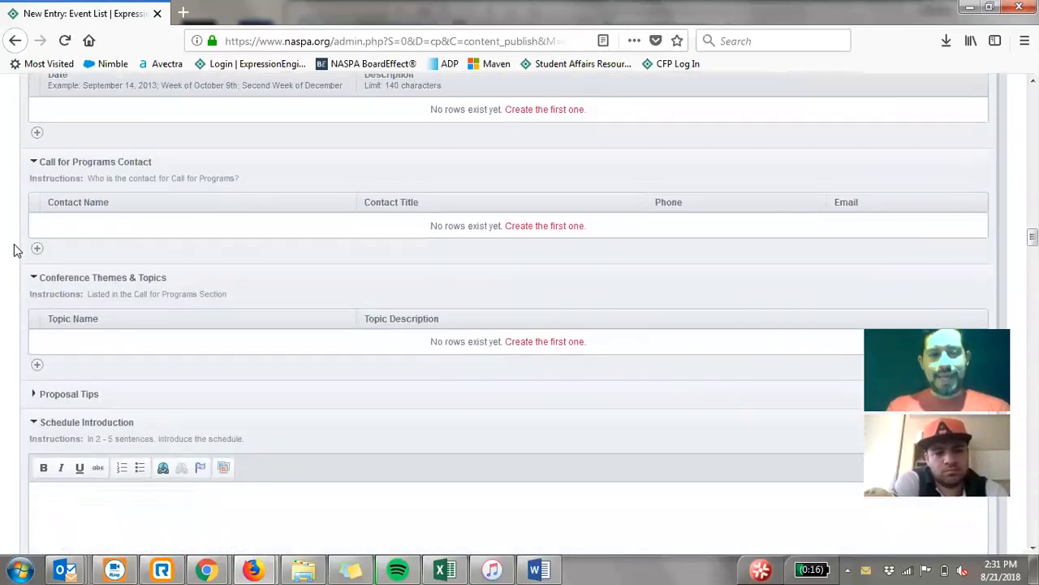
scroll(14, 249, "down", 3)
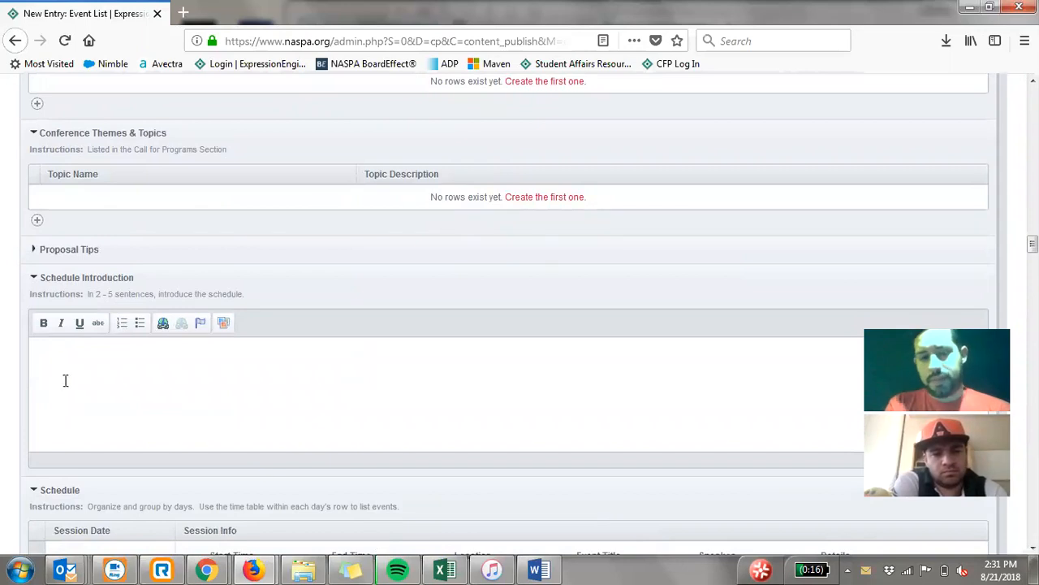
- Switch to Chrome to view the Speakers and Faculty sections of the event test page, then return to the Event List entry in Firefox
mouse_move(206, 570)
left_click(295, 526)
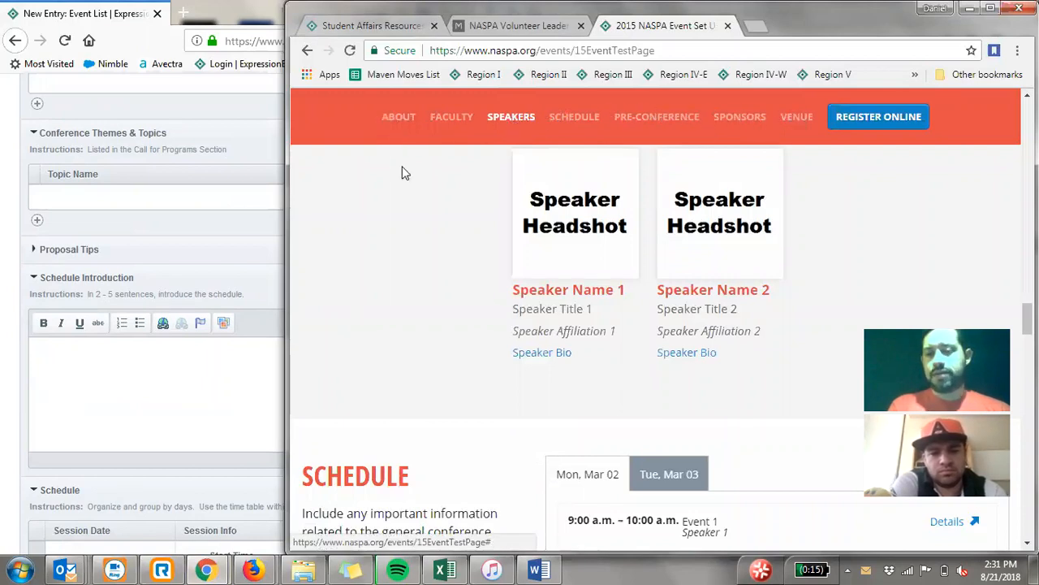
scroll(423, 230, "up", 3)
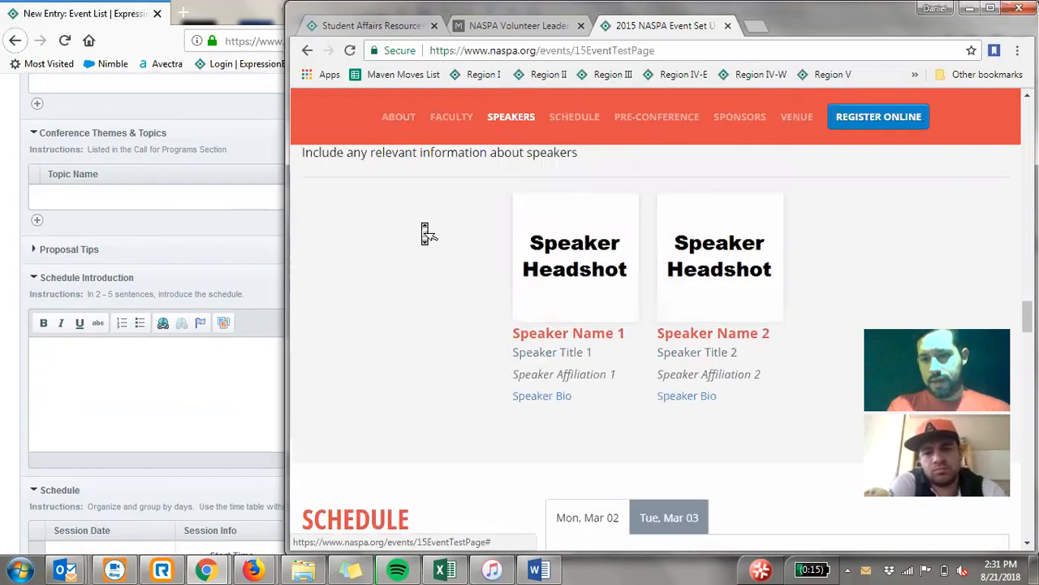
left_click(113, 21)
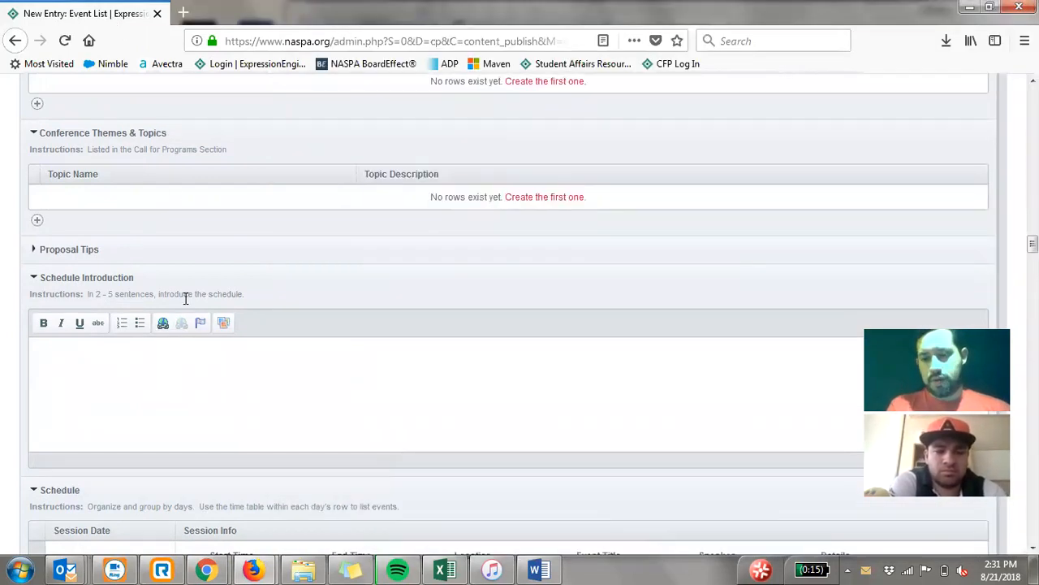
- Look over the Schedule, Pre-Conference and Sponsor fields, and view the available Event Type options
scroll(185, 299, "down", 5)
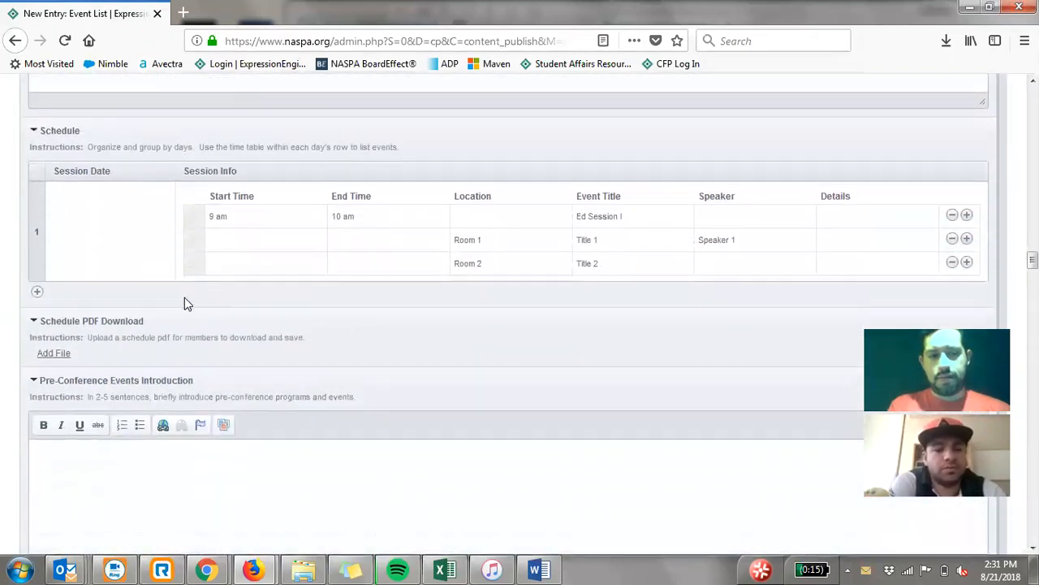
scroll(184, 297, "down", 6)
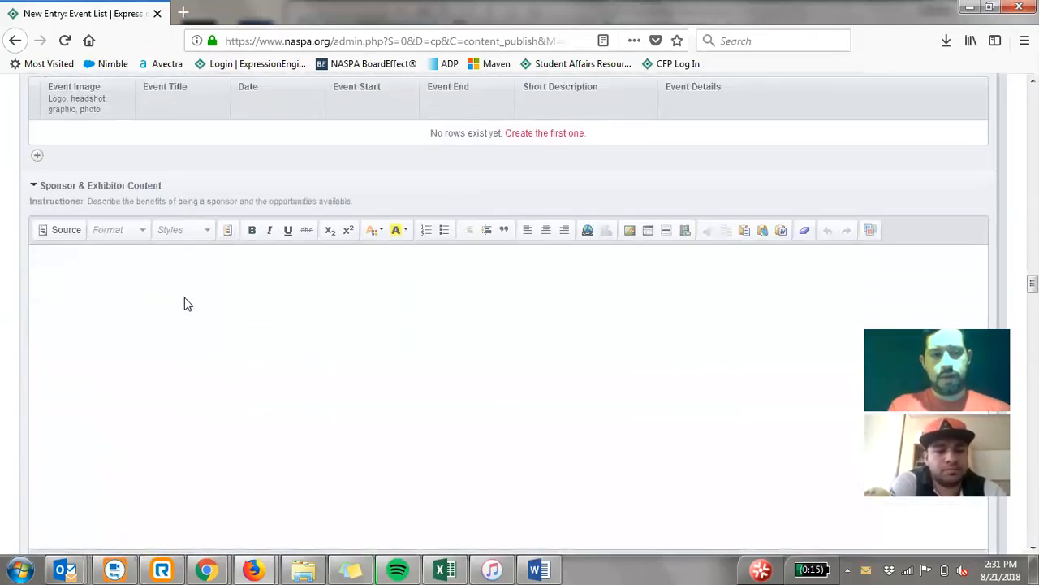
scroll(184, 297, "up", 5)
scroll(184, 297, "down", 3)
scroll(185, 298, "up", 15)
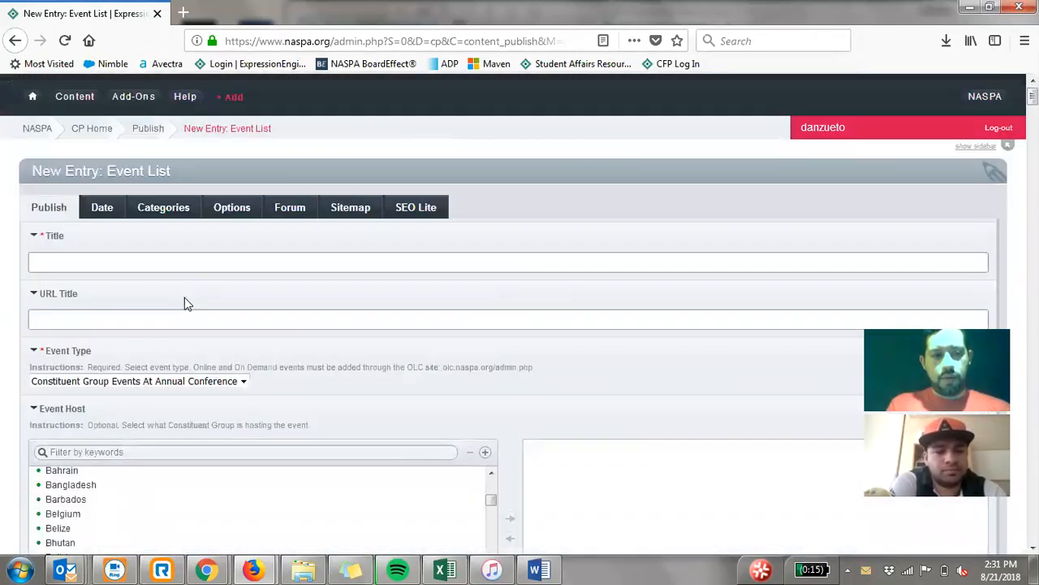
scroll(184, 297, "down", 1)
left_click(196, 291)
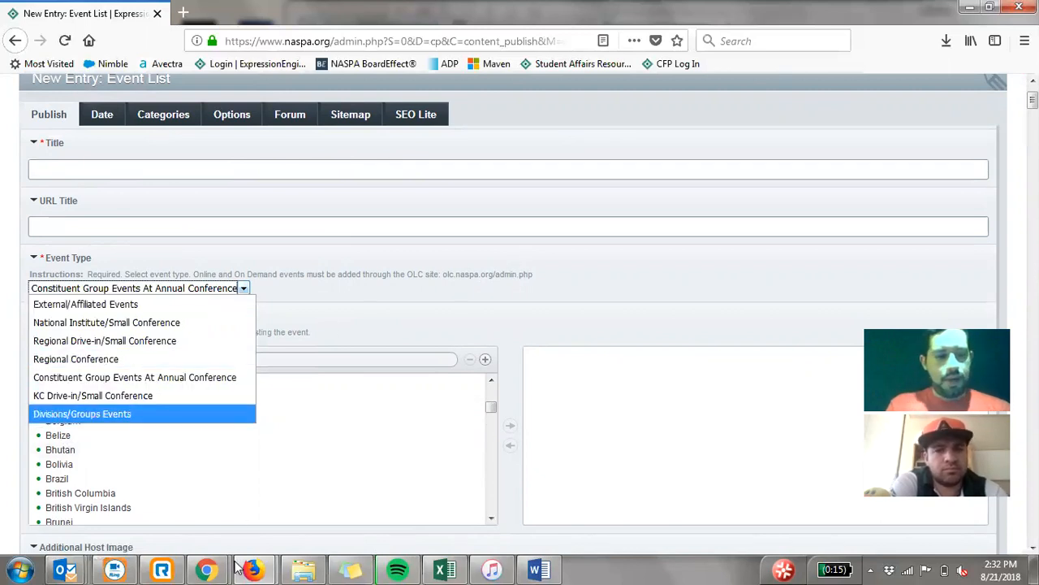
- Switch to Chrome, show the NASPA Volunteer Leader Training page and maximize its window
left_click(208, 570)
mouse_move(244, 567)
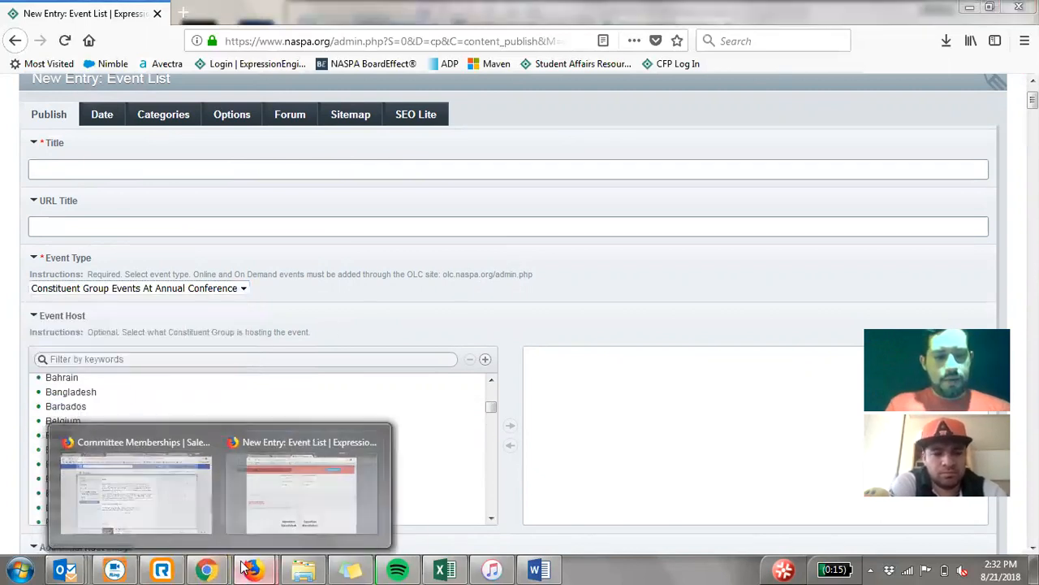
mouse_move(208, 569)
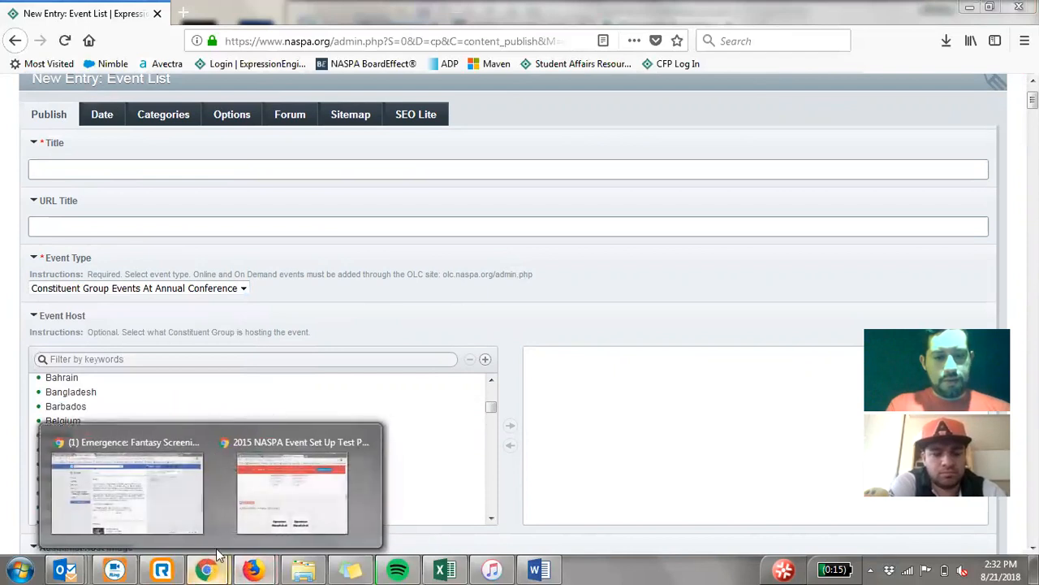
left_click(288, 482)
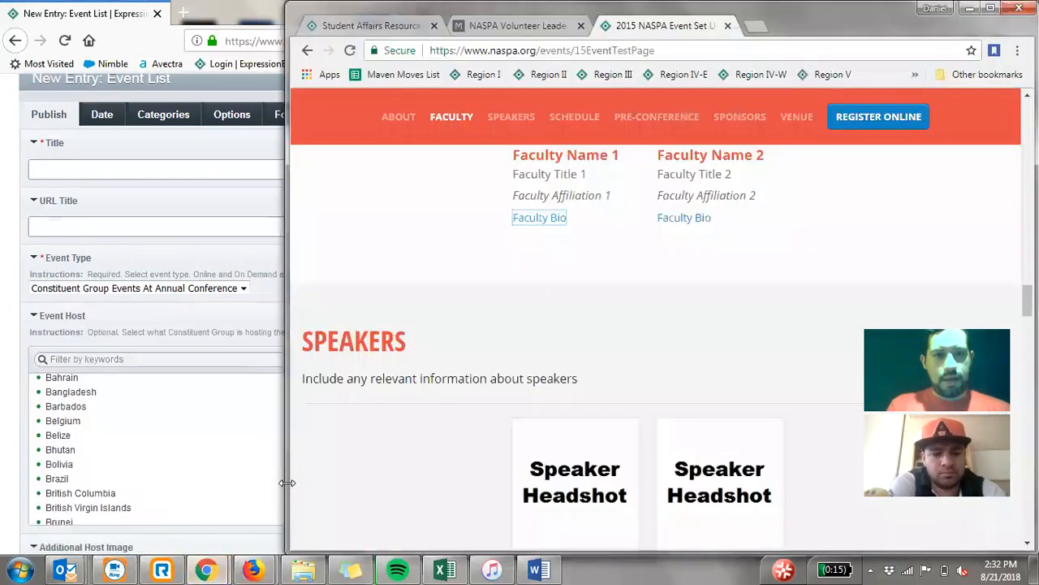
left_click(492, 26)
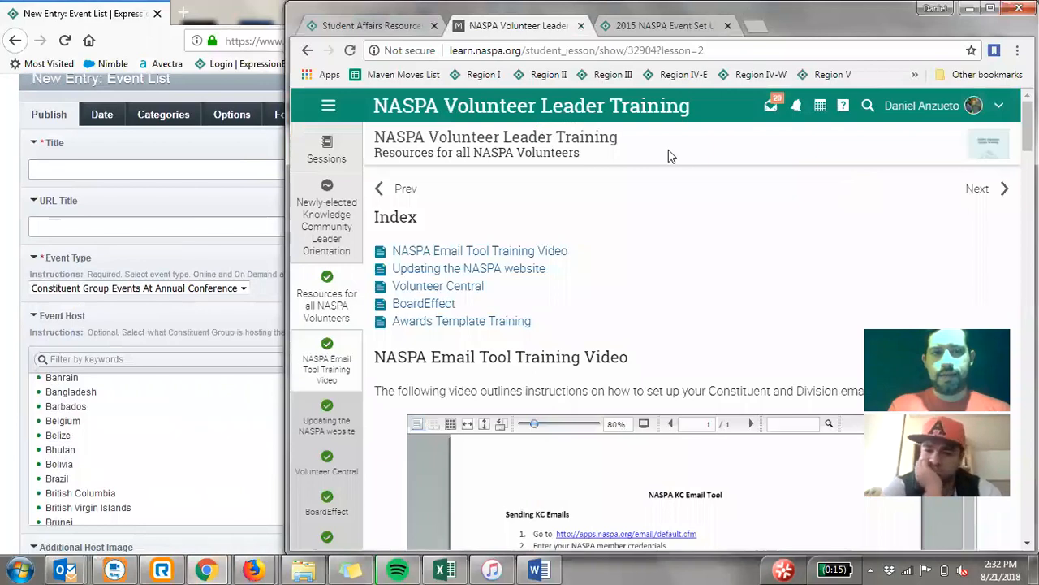
double_click(445, 15)
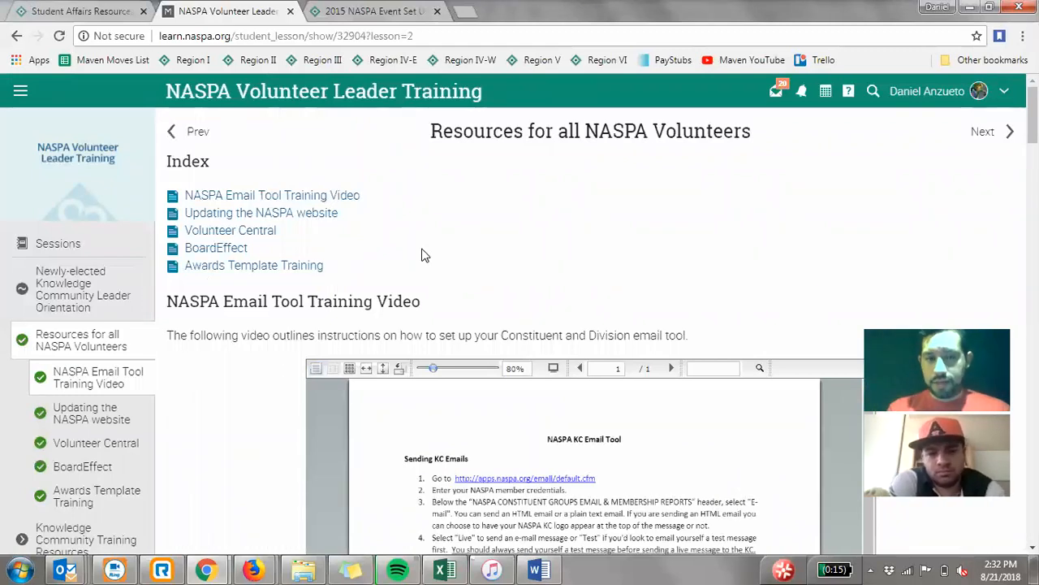
- Look over the NASPA KC Email Tool instructions and training video under Resources for all NASPA Volunteers
scroll(320, 344, "down", 3)
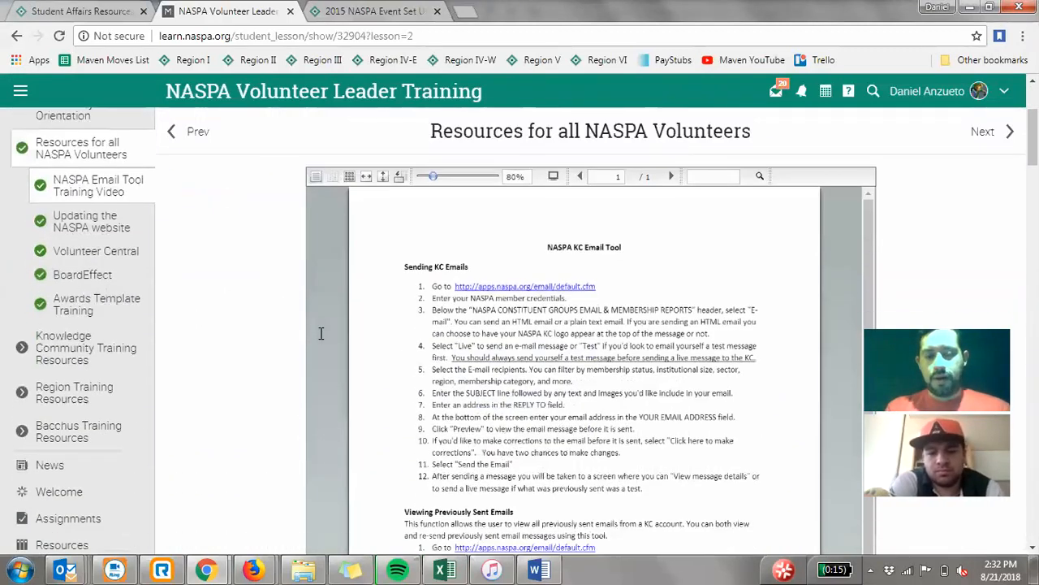
scroll(232, 314, "down", 1)
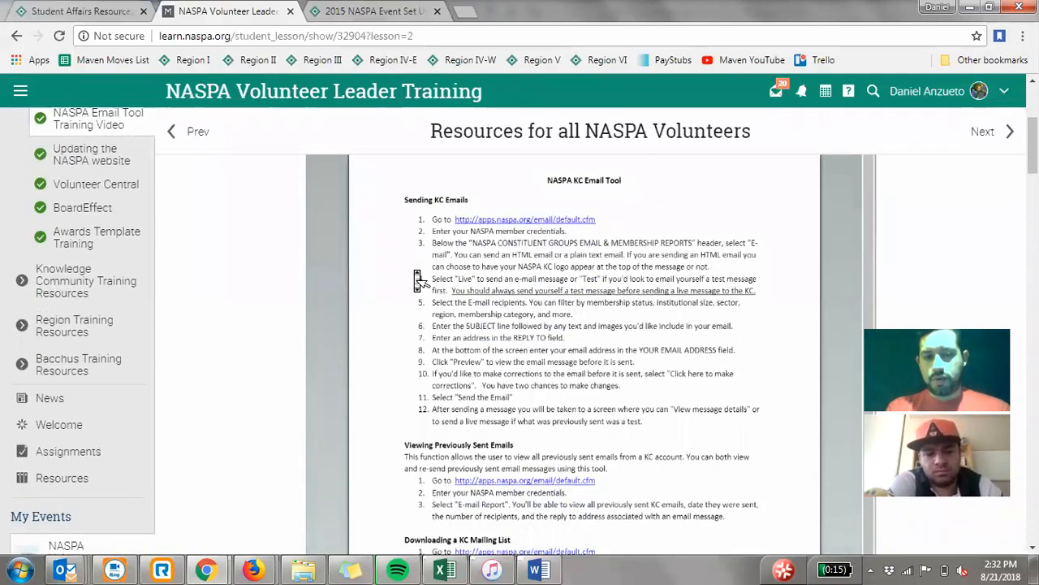
scroll(418, 281, "down", 1)
scroll(418, 280, "up", 1)
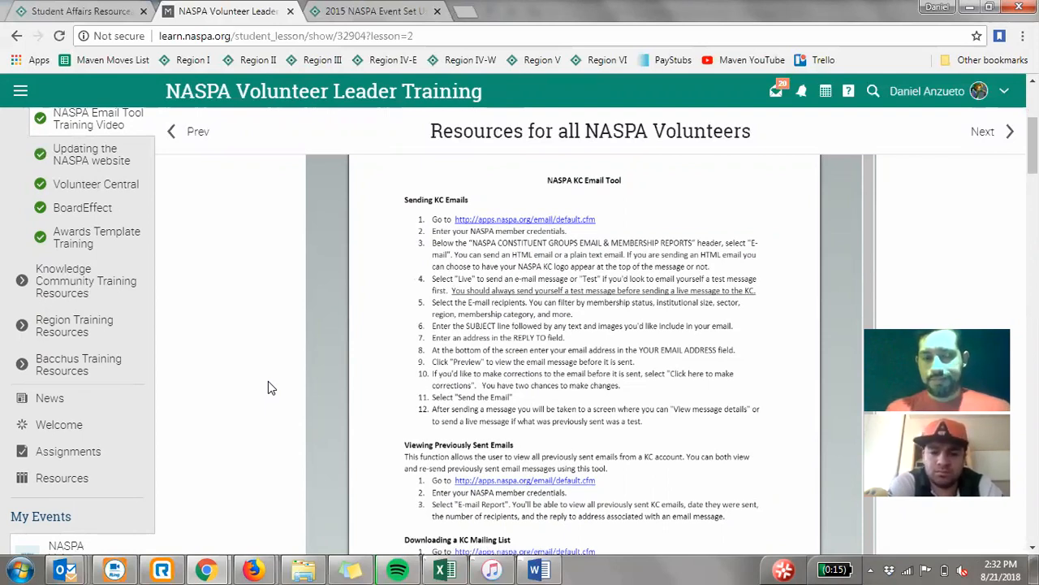
scroll(268, 381, "down", 5)
scroll(273, 391, "down", 1)
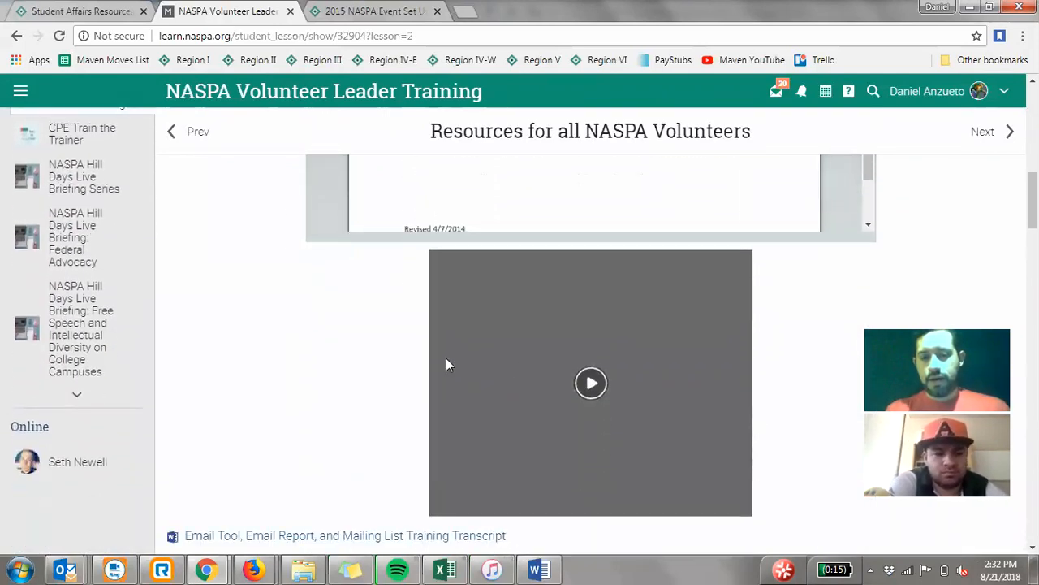
- Look over the Updating the NASPA website section with its Editing Home Page and Sub-pages training videos
scroll(280, 398, "down", 1)
scroll(280, 398, "down", 2)
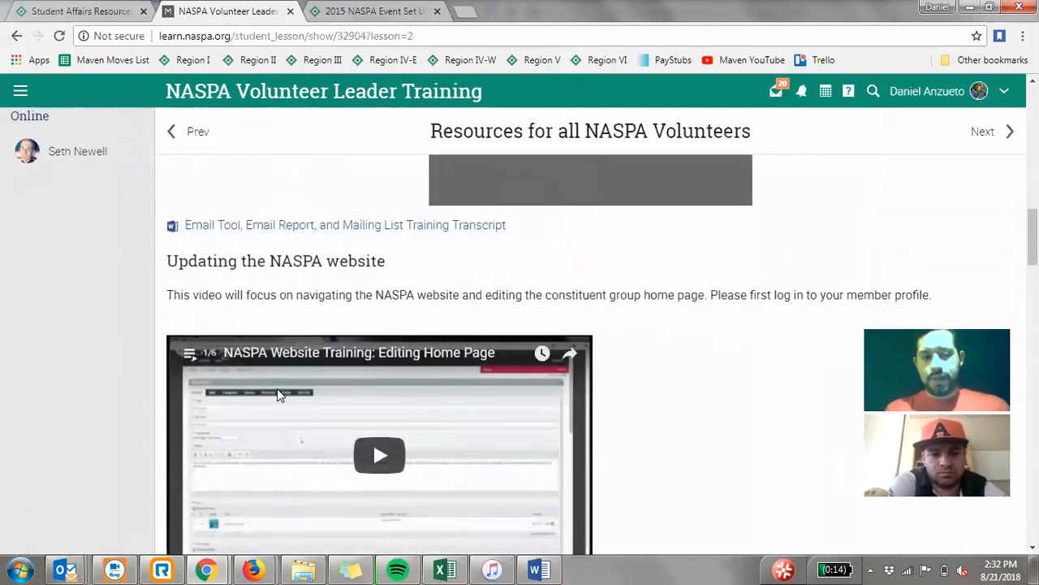
scroll(278, 396, "down", 1)
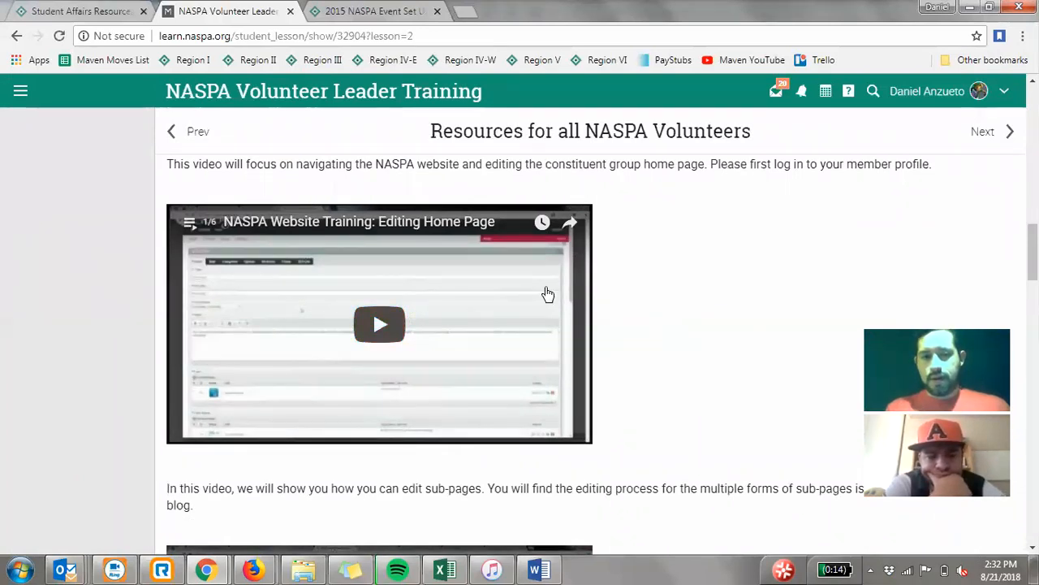
scroll(679, 298, "down", 1)
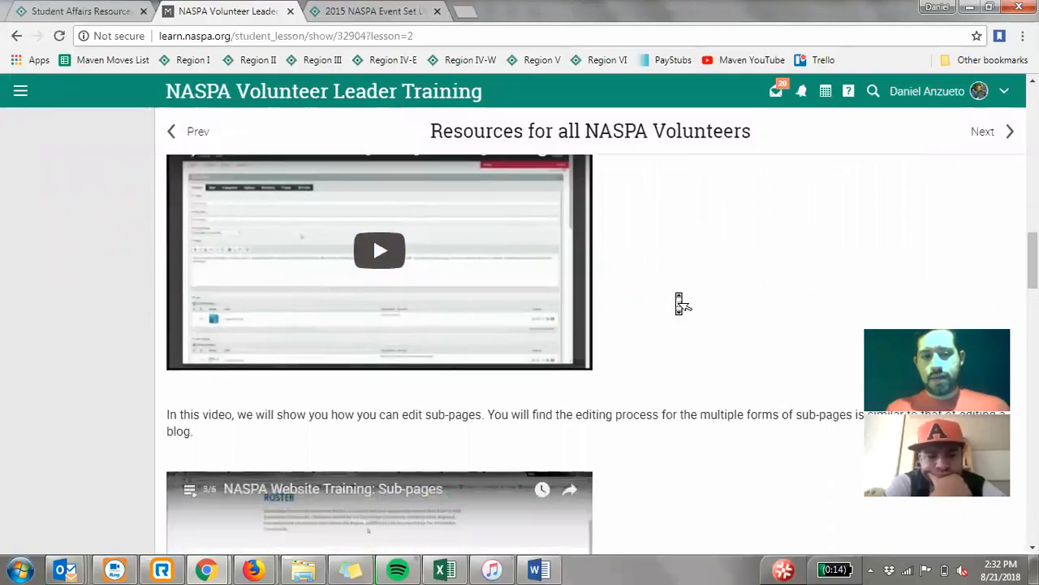
scroll(679, 299, "down", 4)
scroll(678, 299, "up", 1)
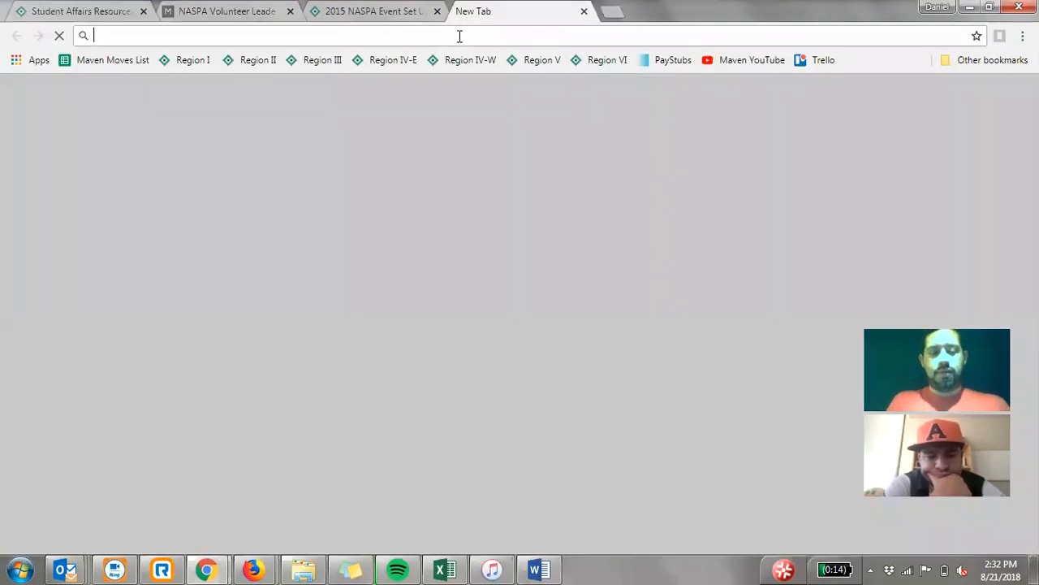
- Look up "naspa disab" in a new tab and open the Disability Knowledge Community page
type("aspa")
key("BackSpace")
key("BackSpace")
key("BackSpace")
key("BackSpace")
type("naspa disab")
key("Return")
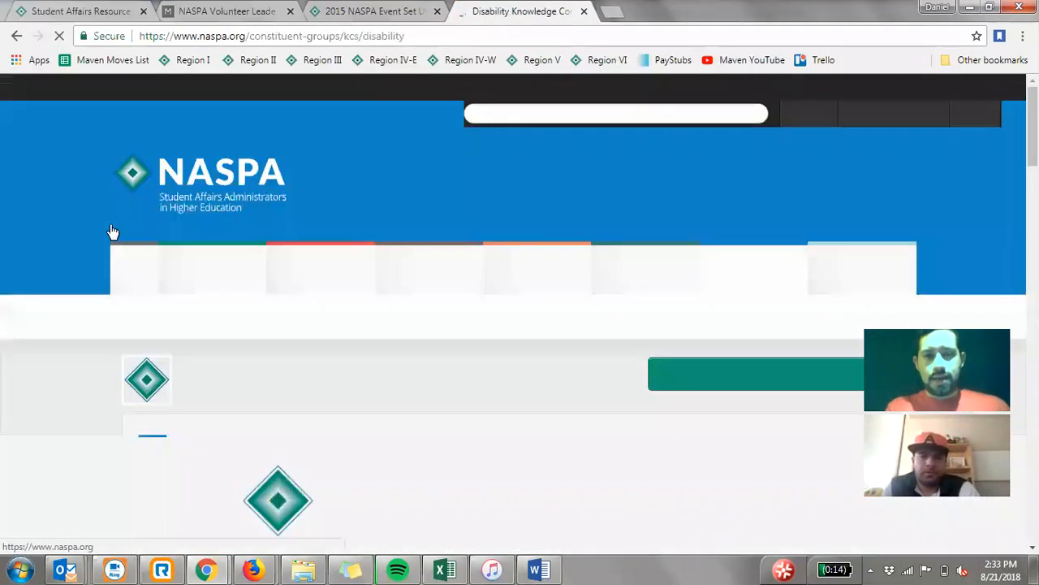
- Examine the Disability Knowledge Community home page, including its navigation, About text and co-chairs' message
scroll(186, 295, "down", 4)
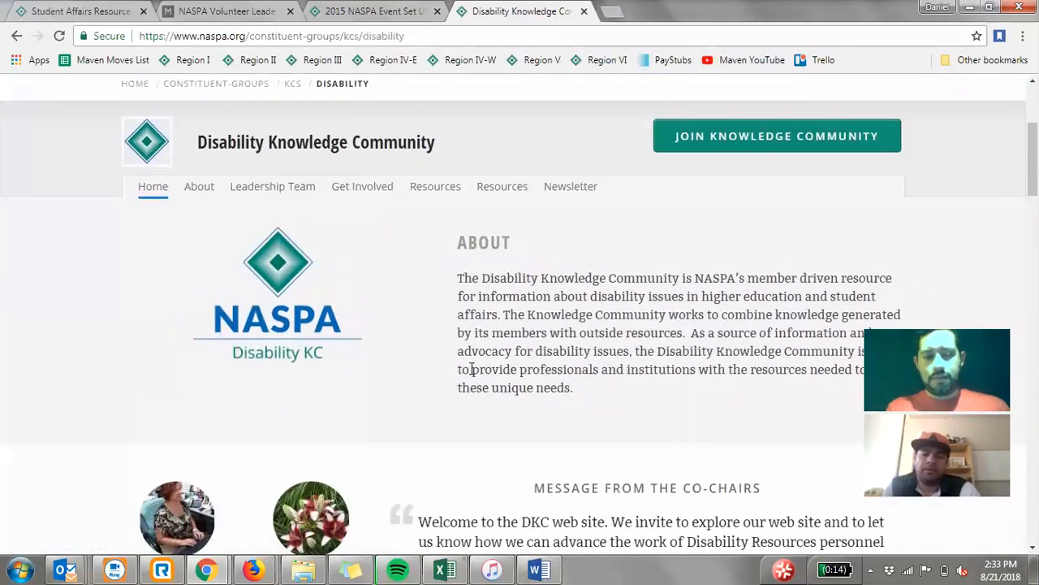
scroll(476, 378, "down", 3)
scroll(477, 378, "up", 4)
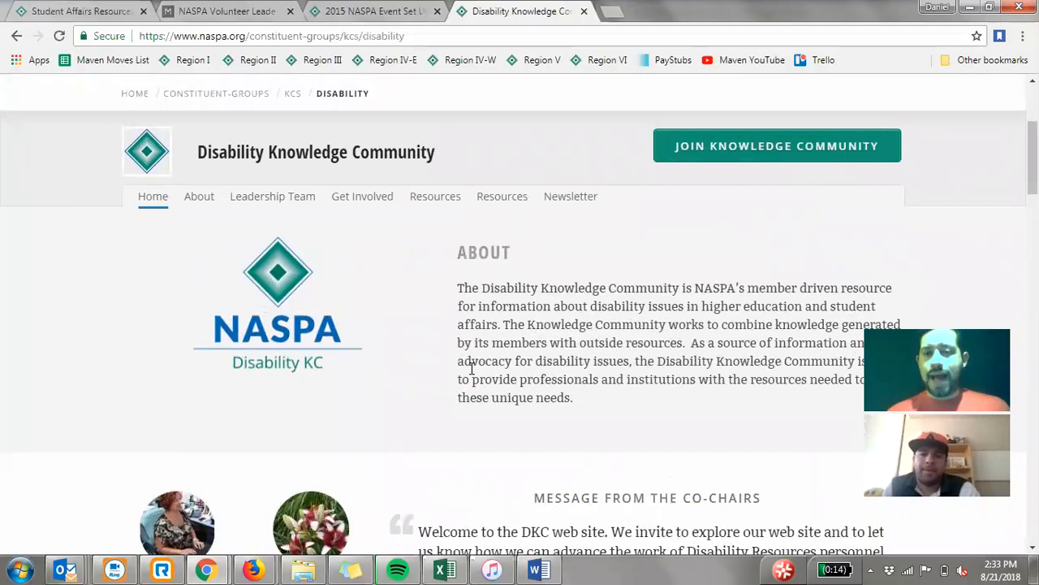
scroll(472, 368, "up", 2)
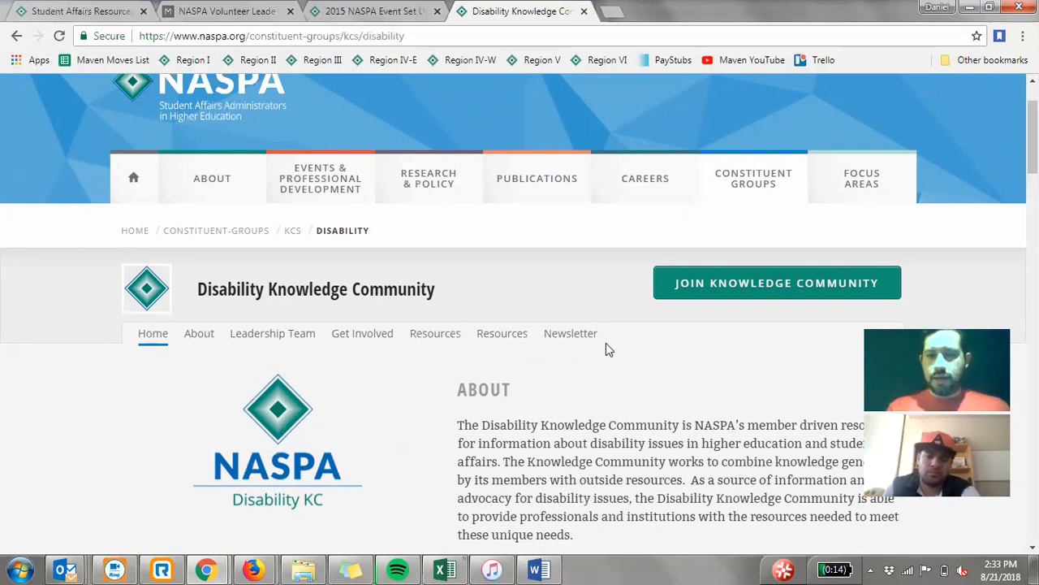
middle_click(797, 340)
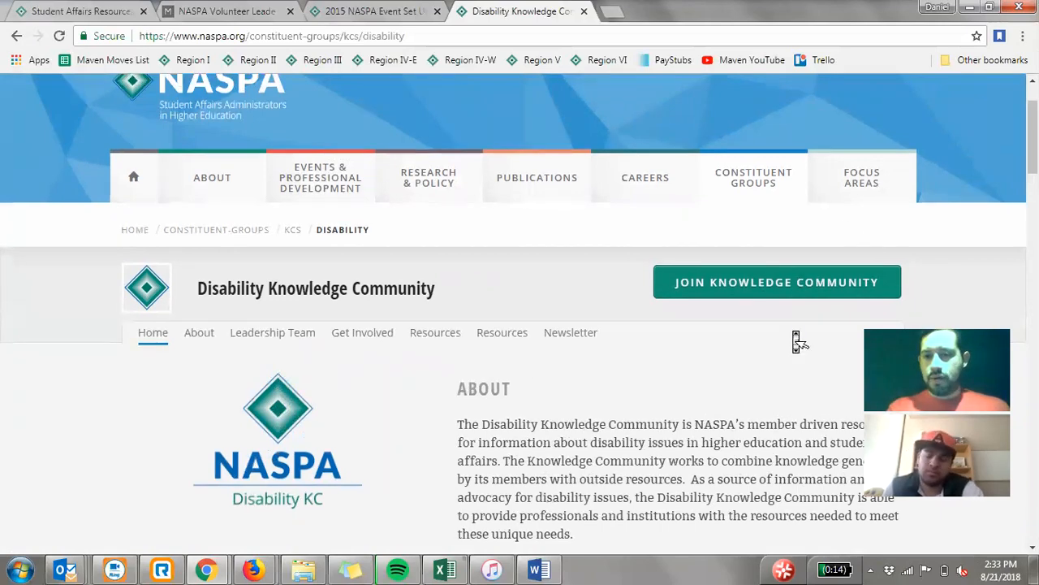
scroll(796, 340, "down", 10)
scroll(797, 340, "up", 10)
scroll(797, 340, "up", 1)
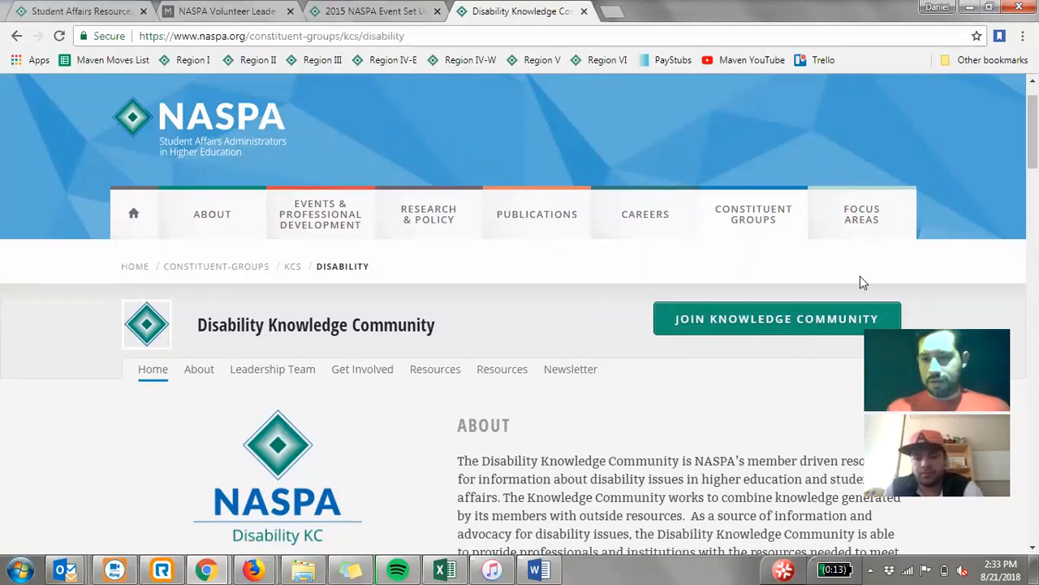
- Return to the Volunteer Leader Training page and look over the Blog Posts training video section
left_click(223, 11)
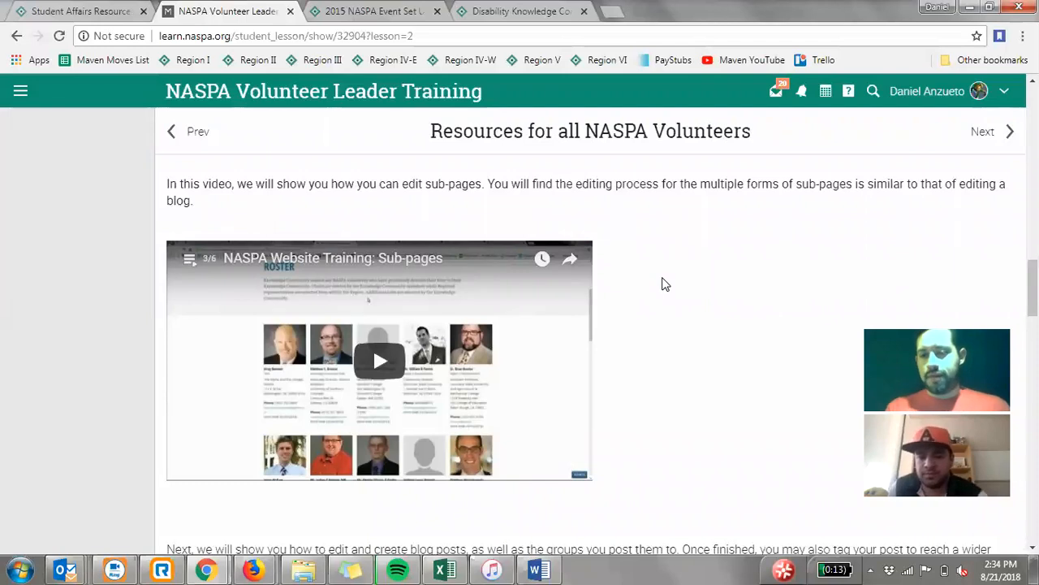
scroll(662, 284, "down", 5)
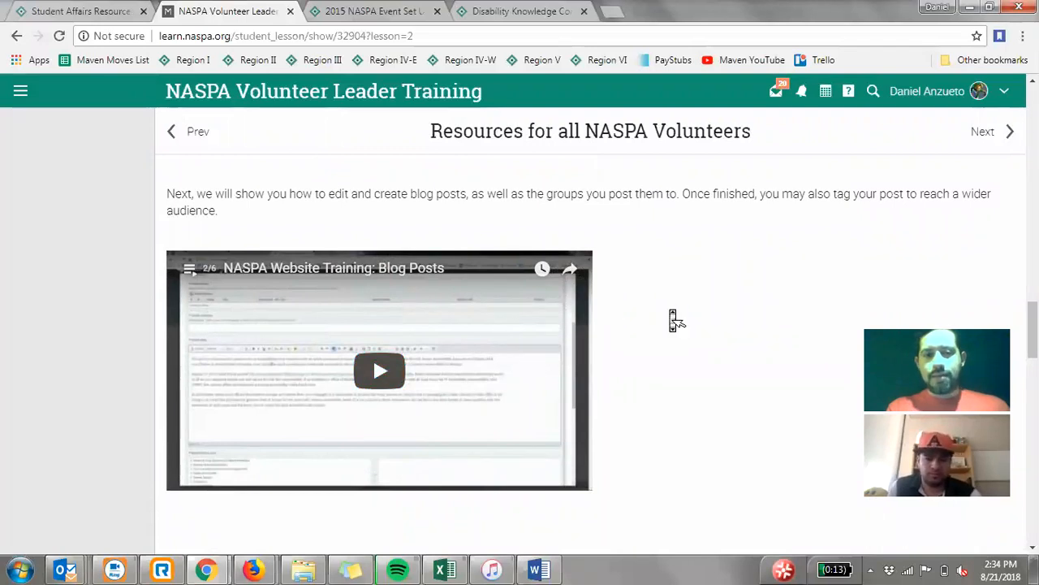
scroll(674, 318, "down", 1)
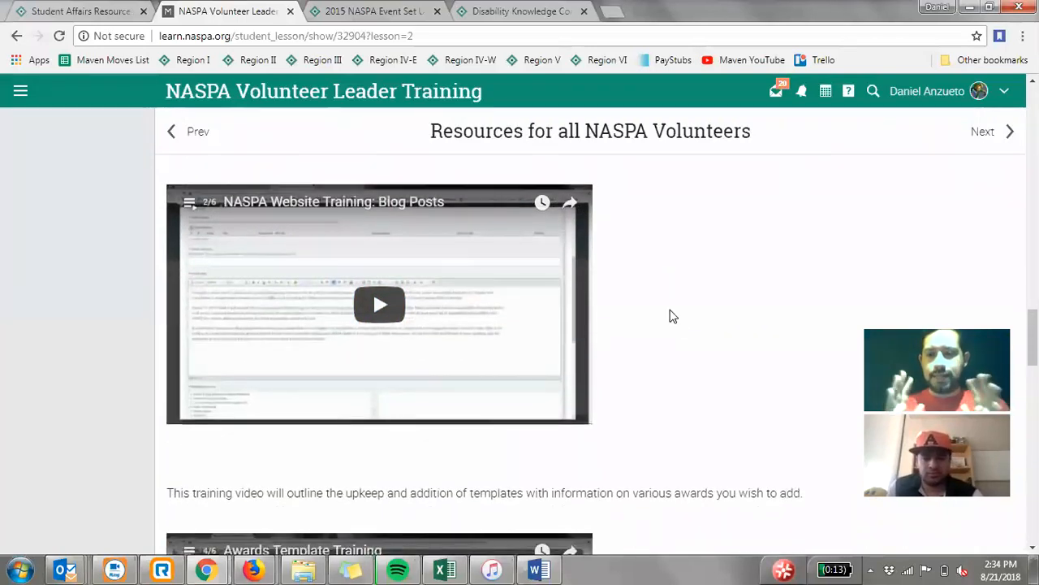
- Switch to the ExpressionEngine event entry window in Firefox and go to the control panel home
mouse_move(252, 570)
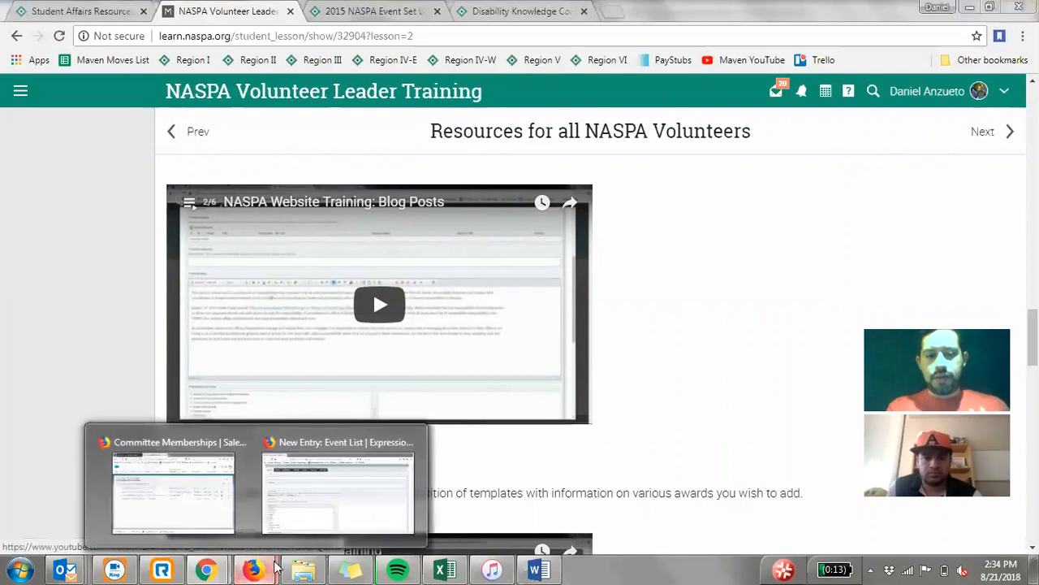
left_click(326, 516)
scroll(89, 203, "up", 2)
mouse_move(75, 102)
left_click(33, 97)
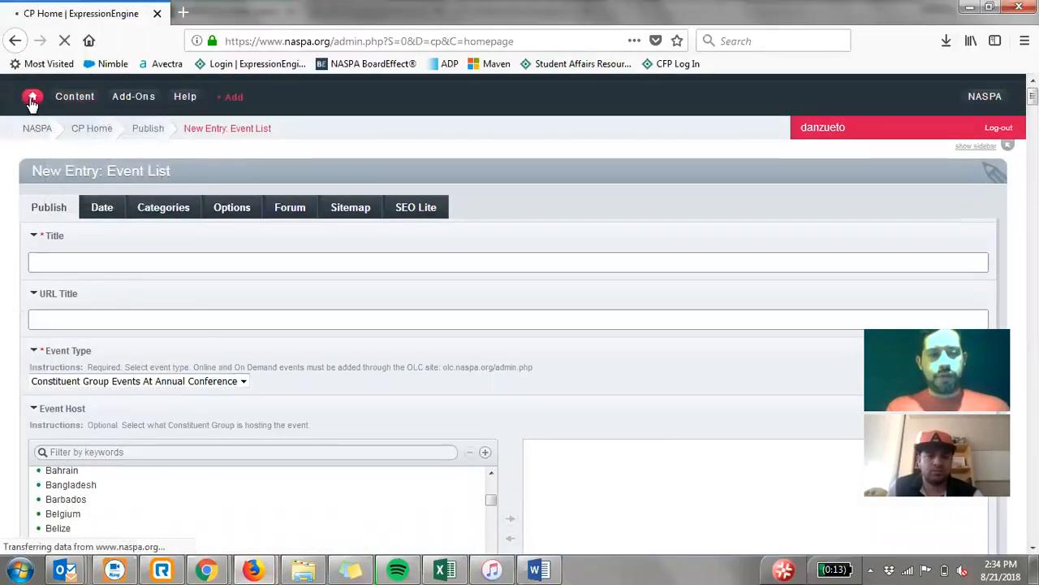
- Create a new entry in the NASPA Blog channel
left_click(79, 205)
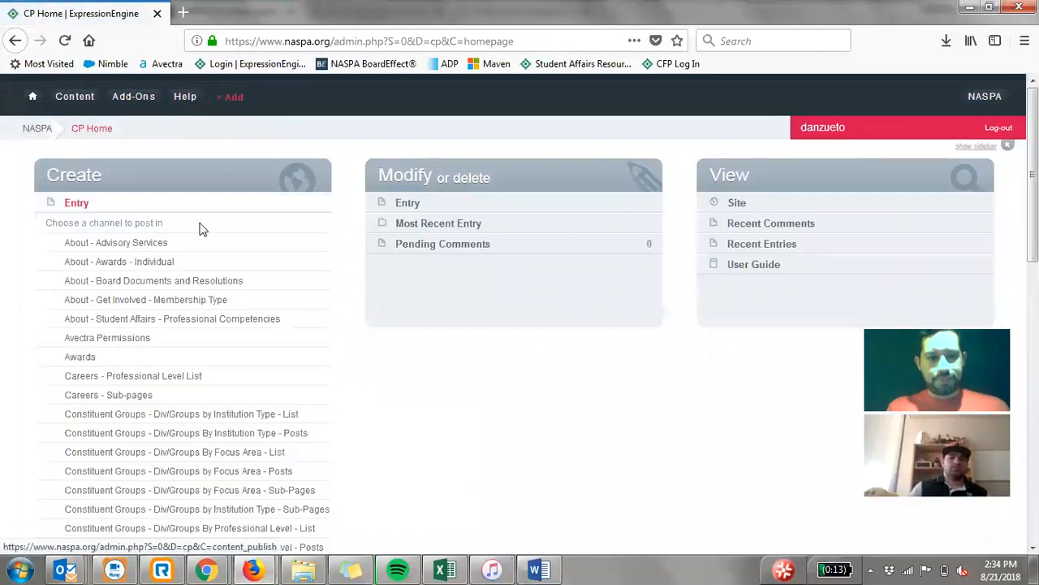
scroll(258, 235, "down", 2)
scroll(261, 238, "down", 5)
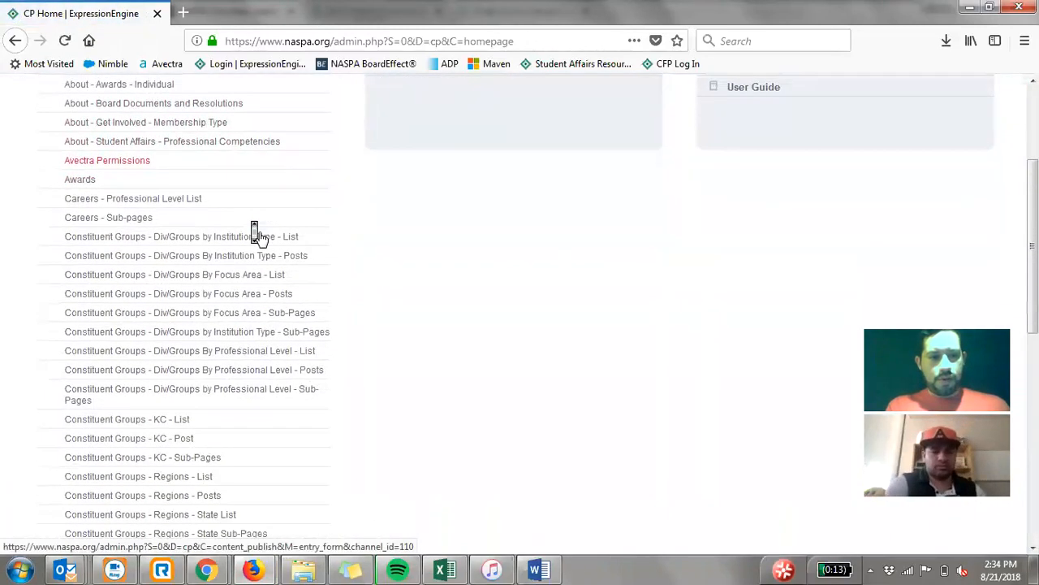
scroll(261, 238, "down", 5)
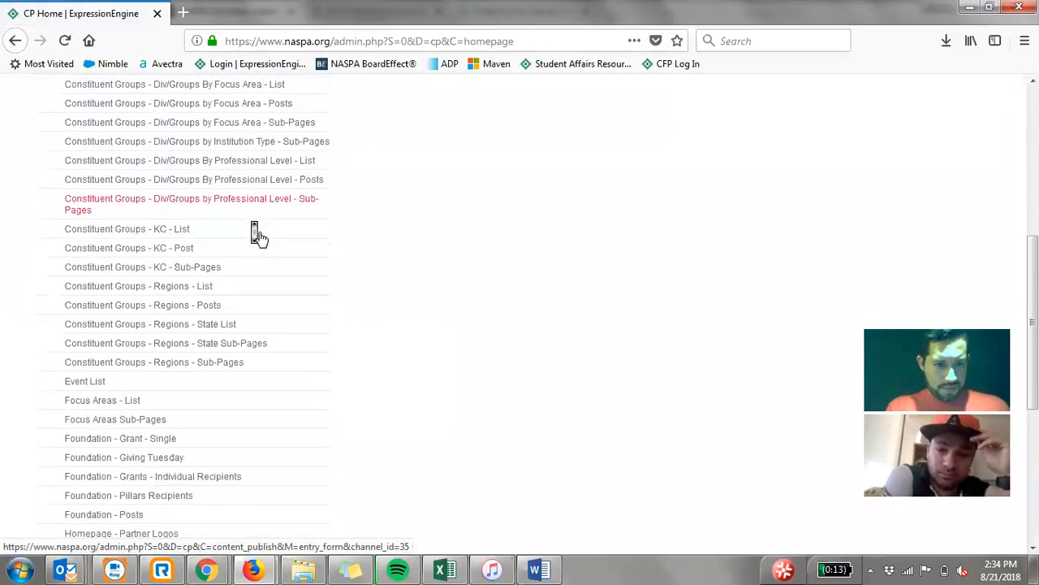
scroll(261, 239, "down", 1)
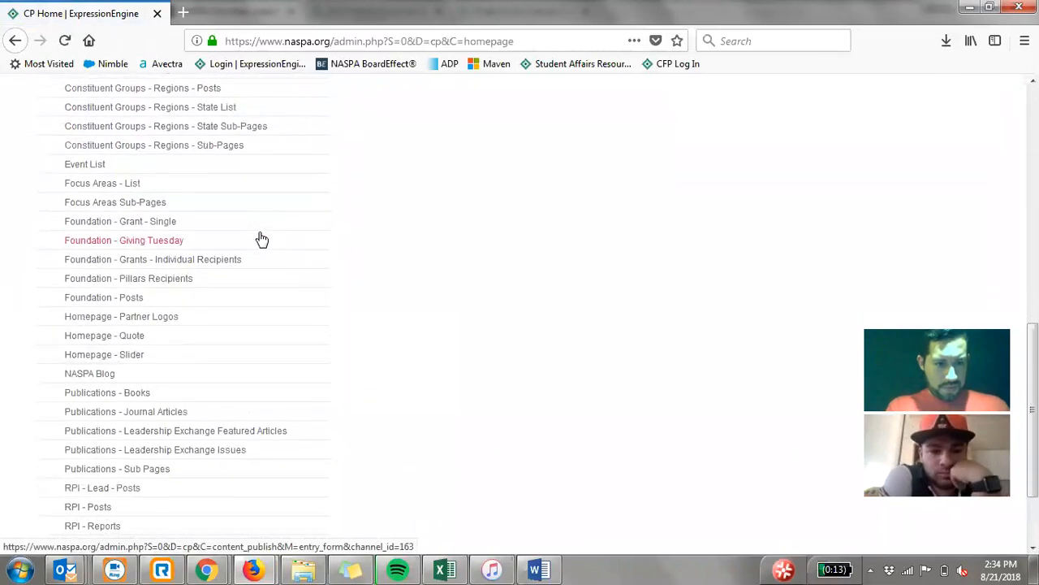
scroll(262, 239, "down", 3)
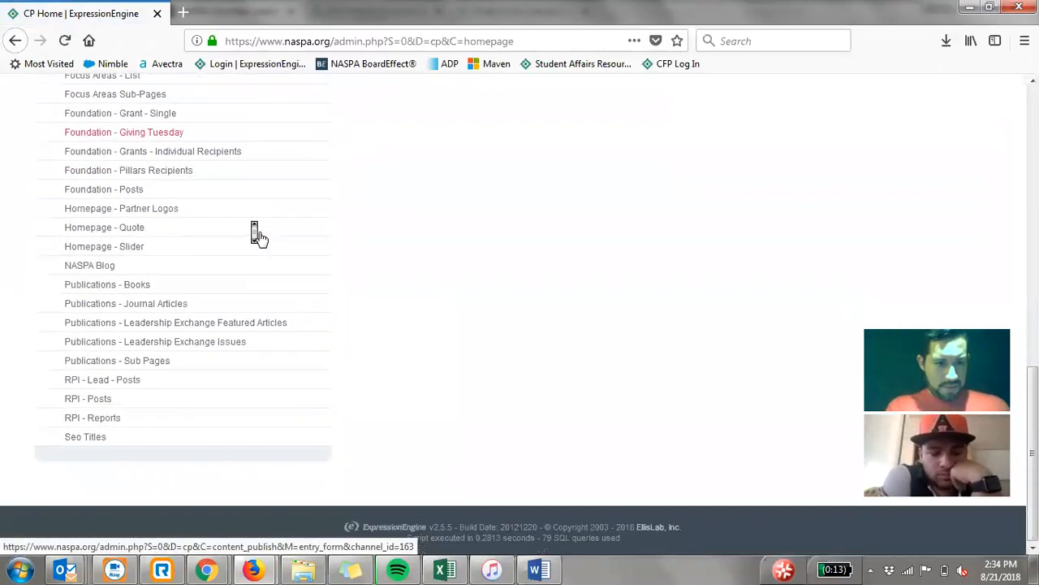
left_click(77, 268)
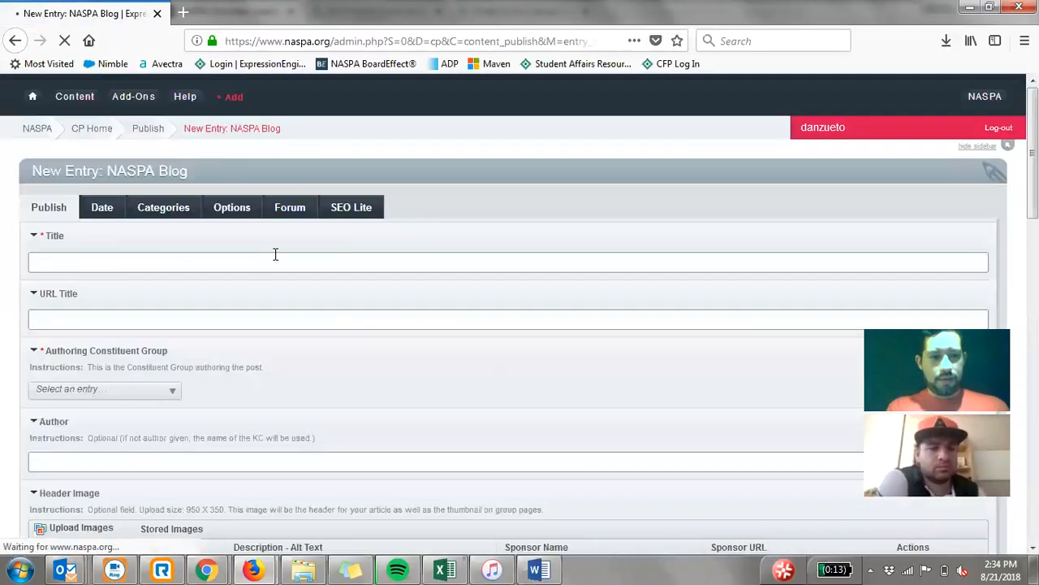
- Examine the NASPA Blog entry form, including the Authoring Constituent Group choices, Header Image, Article Body and the related focus area, level and group fields
scroll(258, 311, "down", 3)
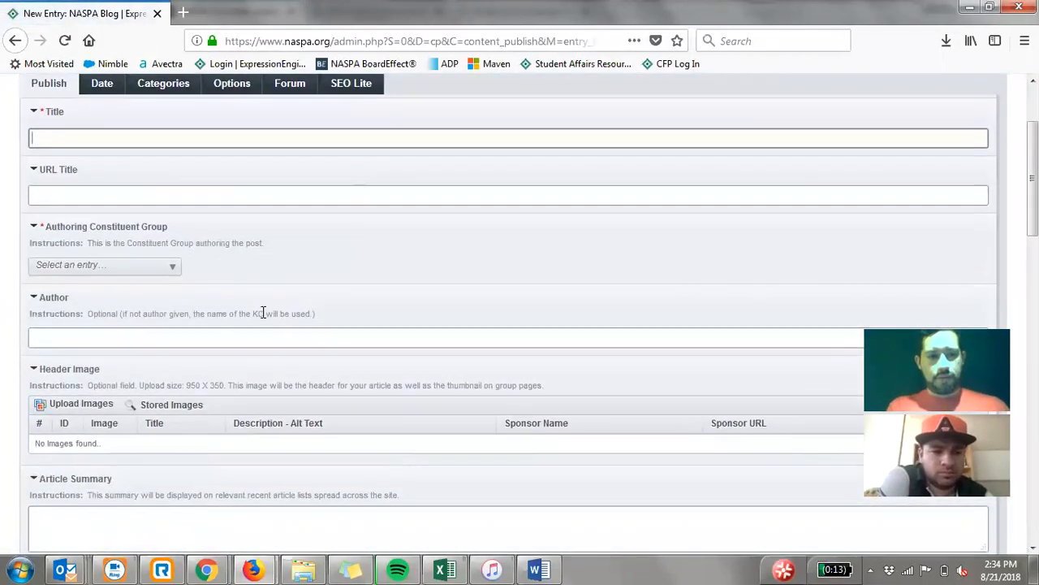
left_click(92, 132)
left_click(279, 252)
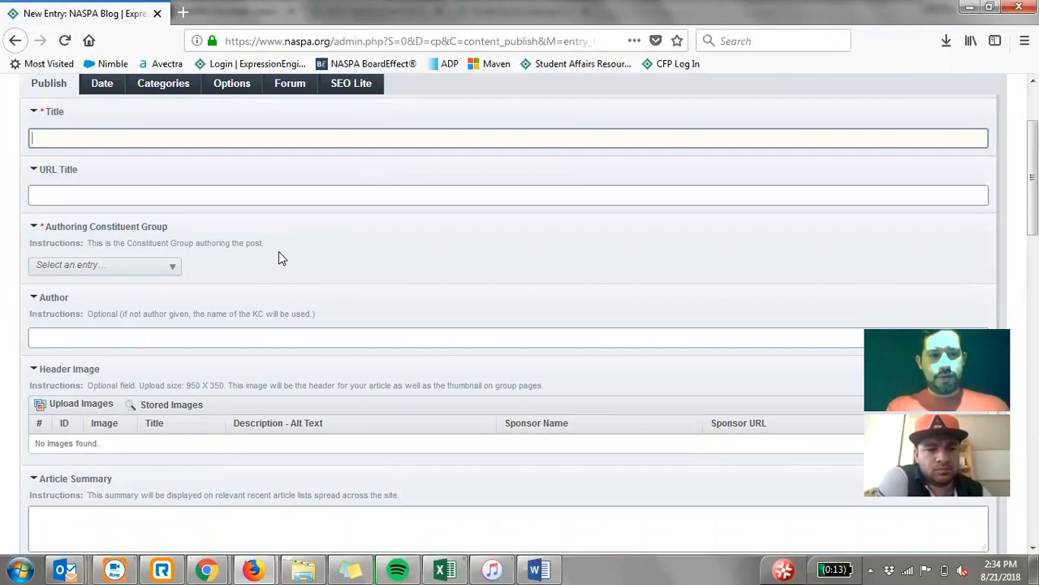
left_click(131, 268)
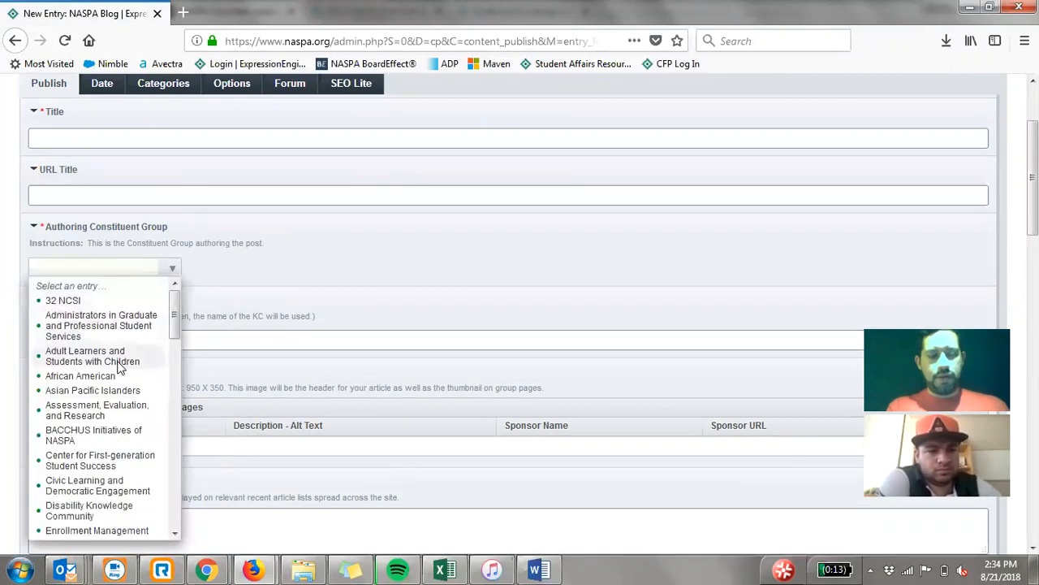
left_click(23, 268)
scroll(140, 313, "down", 5)
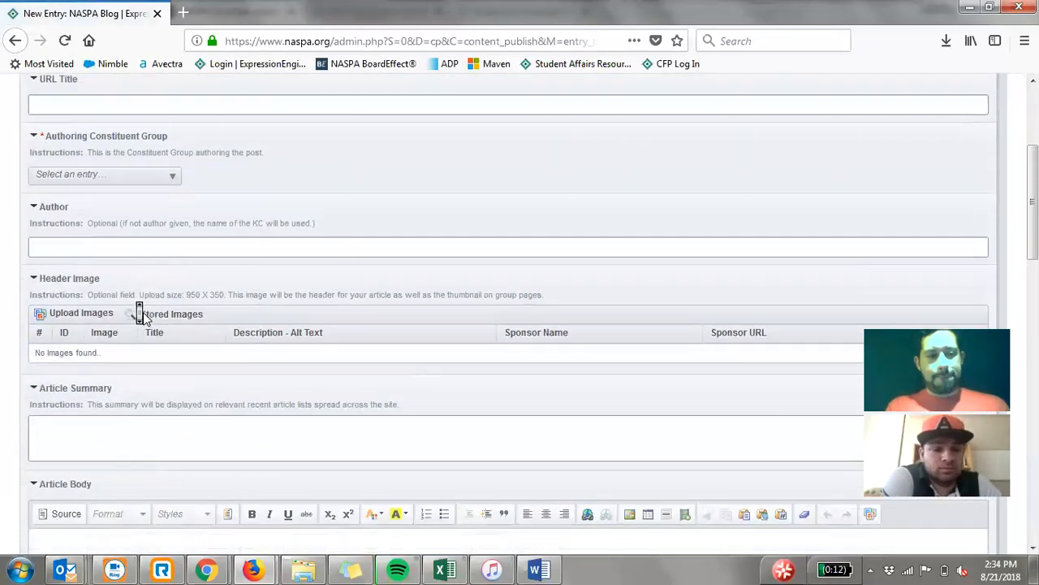
scroll(139, 313, "down", 5)
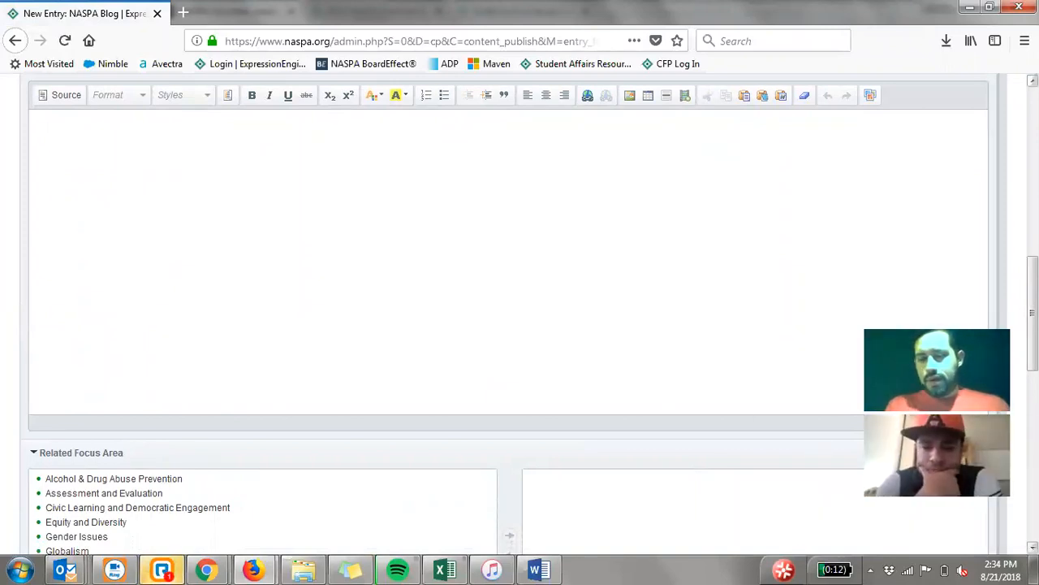
scroll(375, 301, "down", 2)
scroll(374, 305, "down", 6)
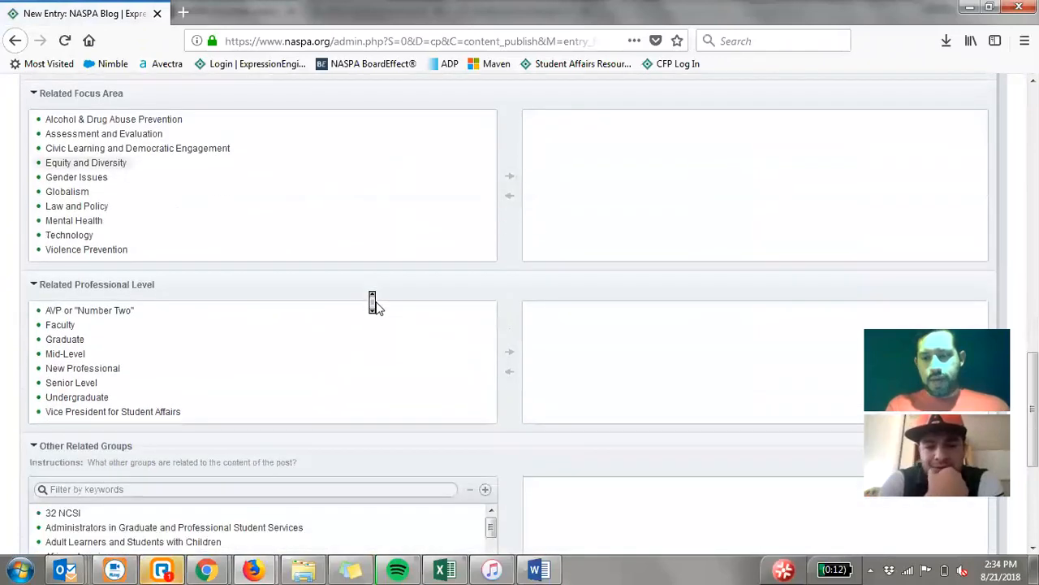
scroll(376, 301, "up", 17)
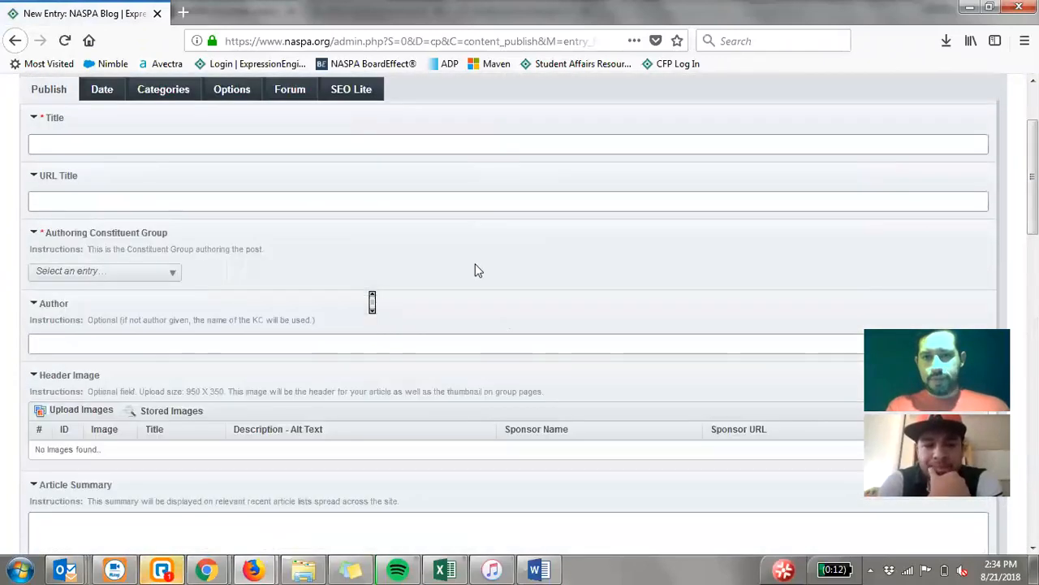
- Go back to the training page in Chrome and look over the Awards Template Training, Content Editor Guide and Volunteer Central resources
left_click(965, 6)
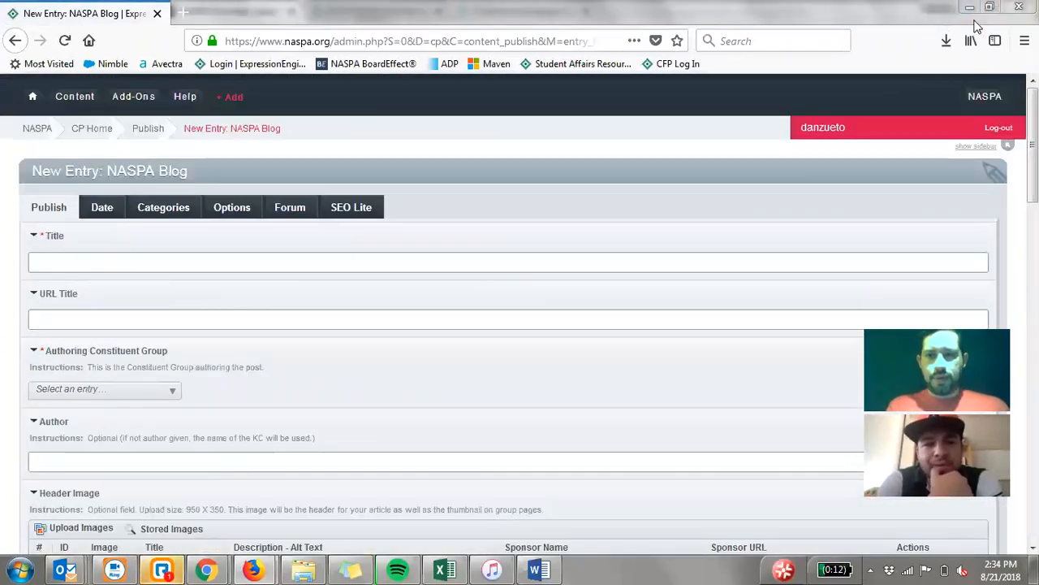
left_click(967, 6)
scroll(111, 269, "down", 5)
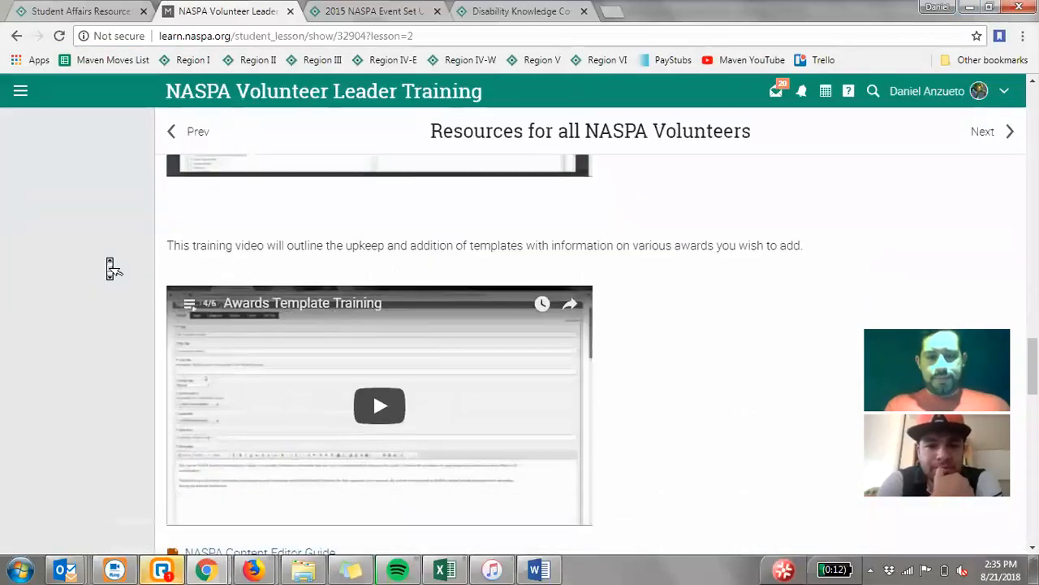
scroll(111, 269, "down", 3)
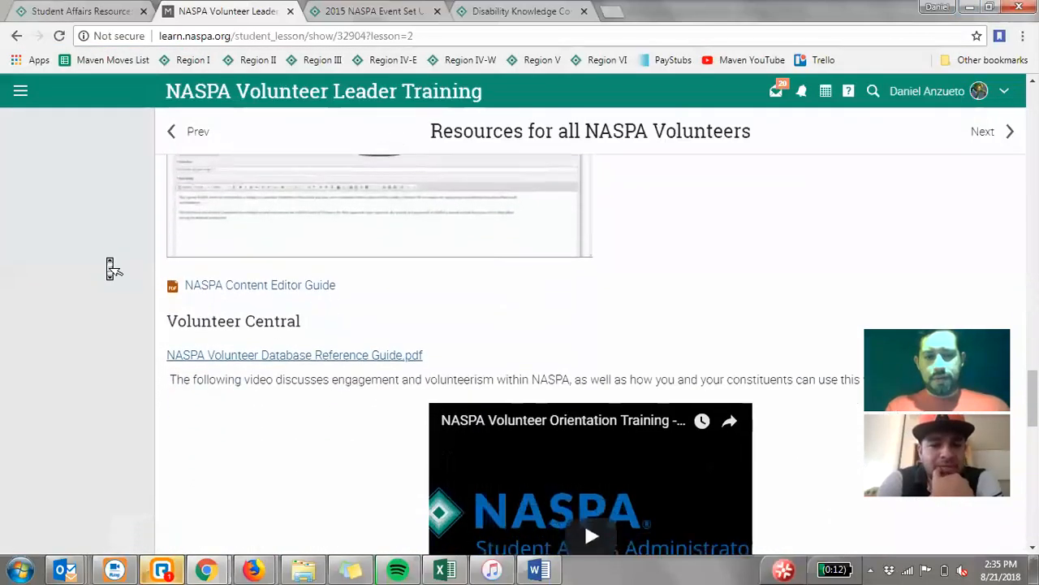
scroll(111, 265, "down", 1)
scroll(111, 264, "up", 10)
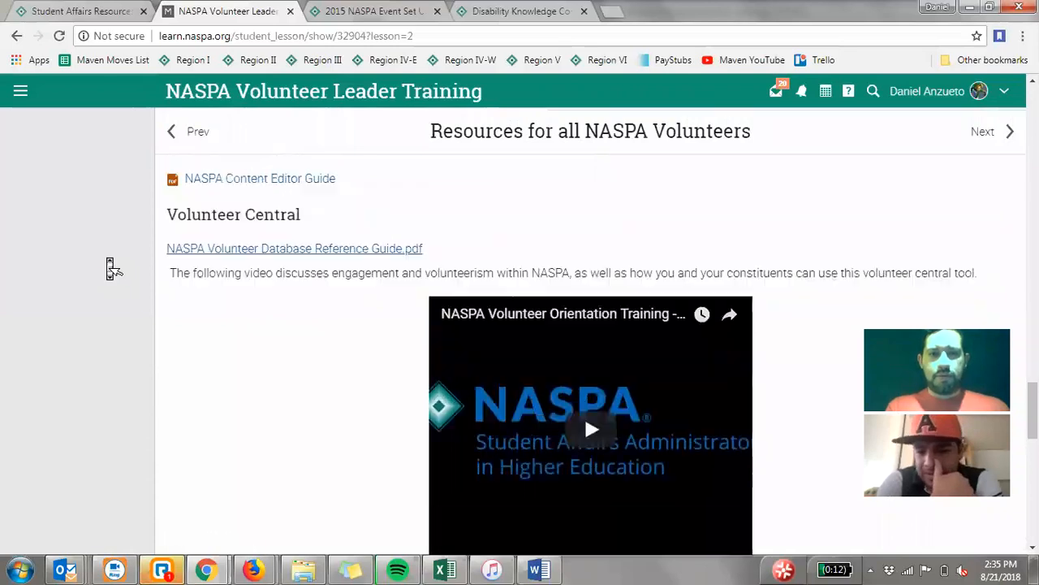
- Review the website training videos and KC Email Tool instructions again, back up to the index of Resources for all NASPA Volunteers
scroll(111, 265, "up", 6)
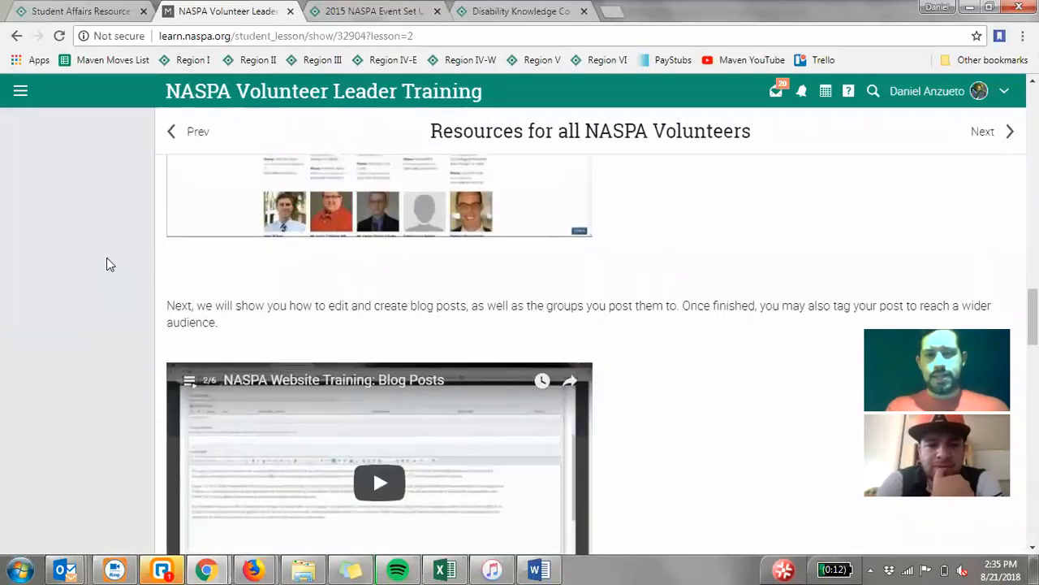
scroll(109, 264, "up", 3)
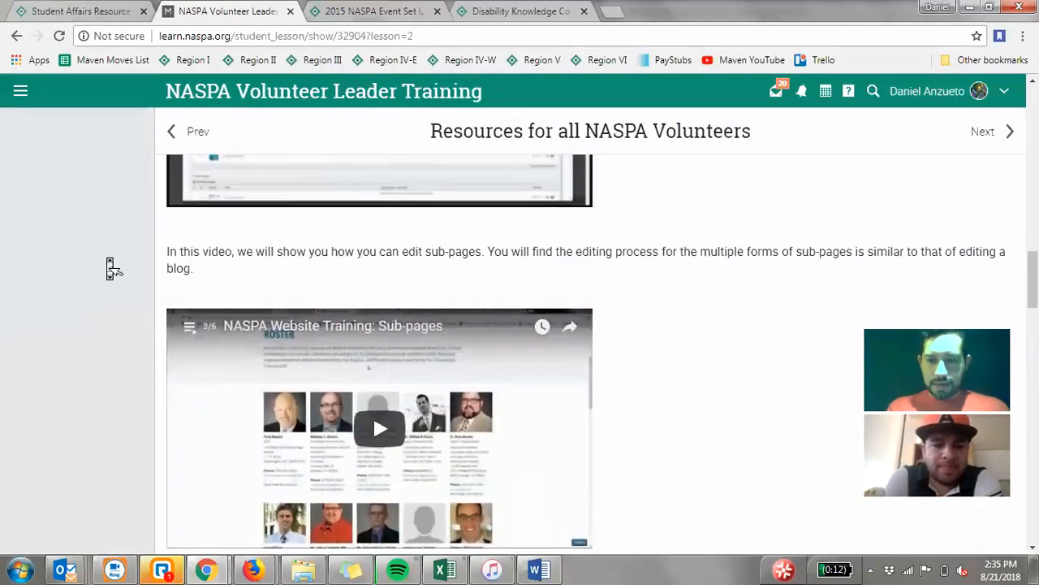
scroll(109, 263, "up", 3)
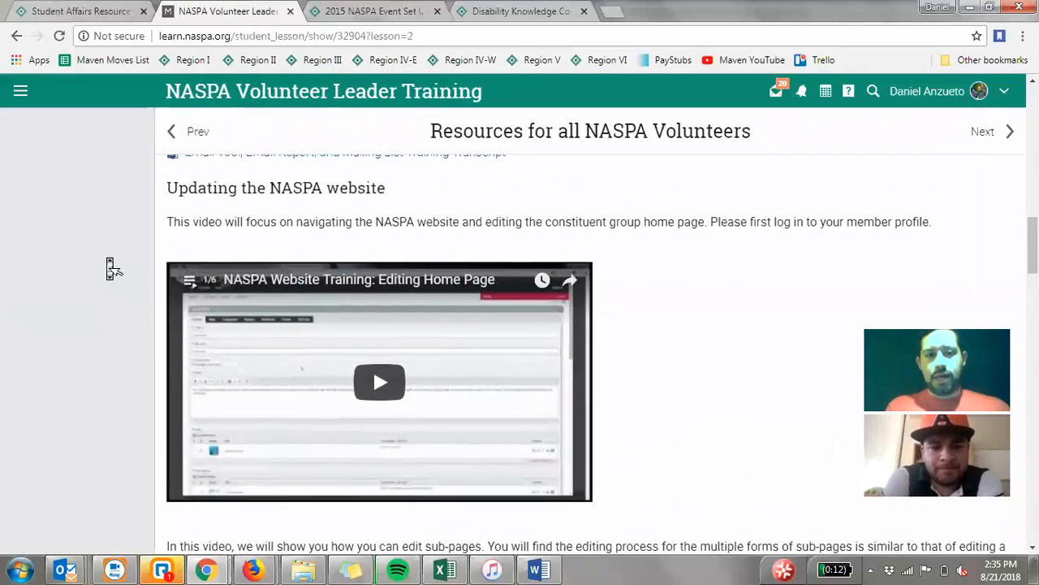
scroll(106, 257, "up", 5)
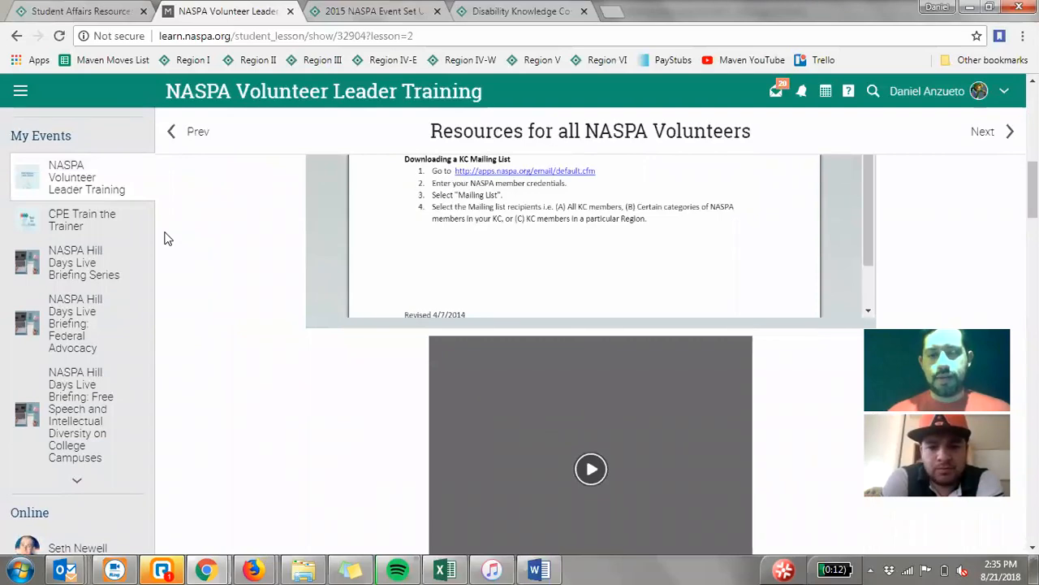
scroll(168, 238, "up", 6)
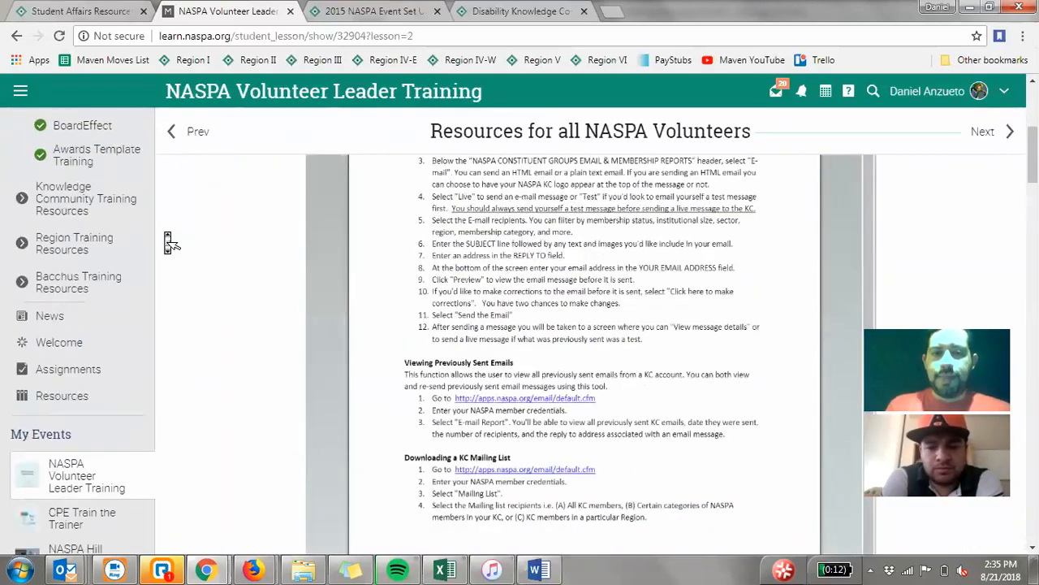
scroll(165, 238, "up", 5)
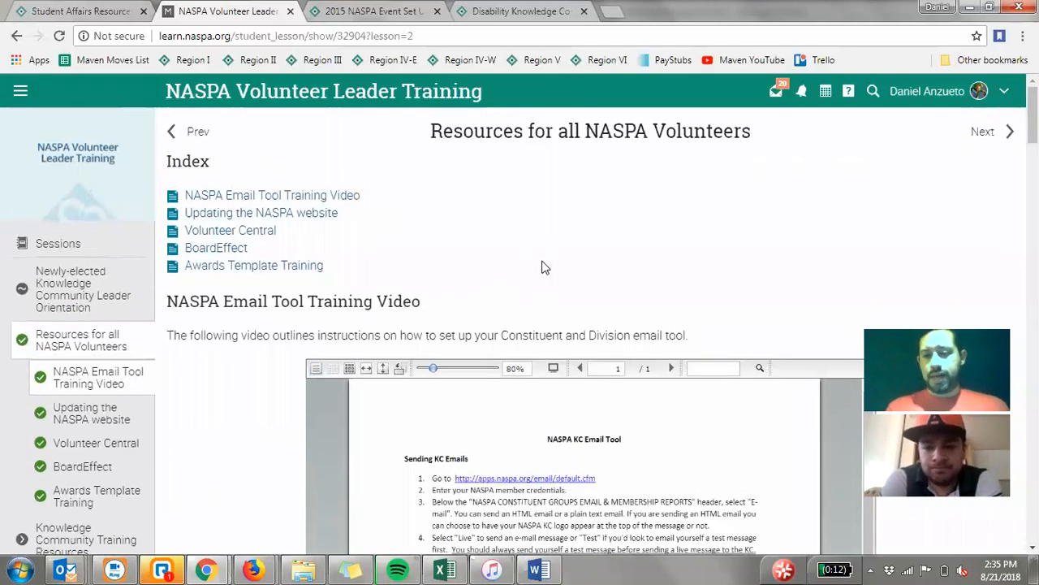
- Return to the Disability Knowledge Community site and open its Leadership Team page
left_click(497, 17)
scroll(217, 316, "down", 3)
scroll(218, 315, "down", 2)
scroll(217, 315, "up", 4)
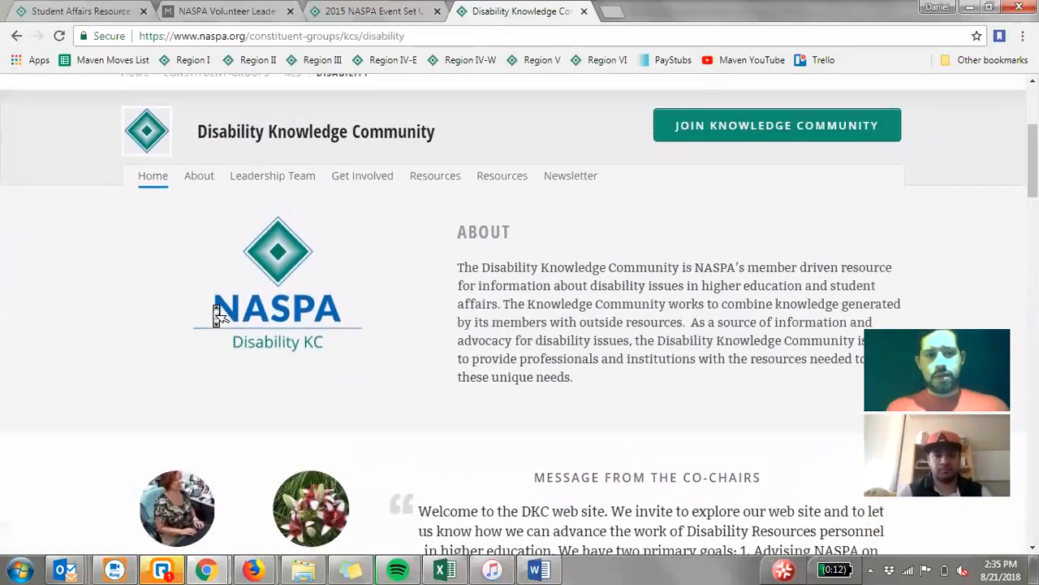
scroll(215, 313, "up", 1)
left_click(280, 242)
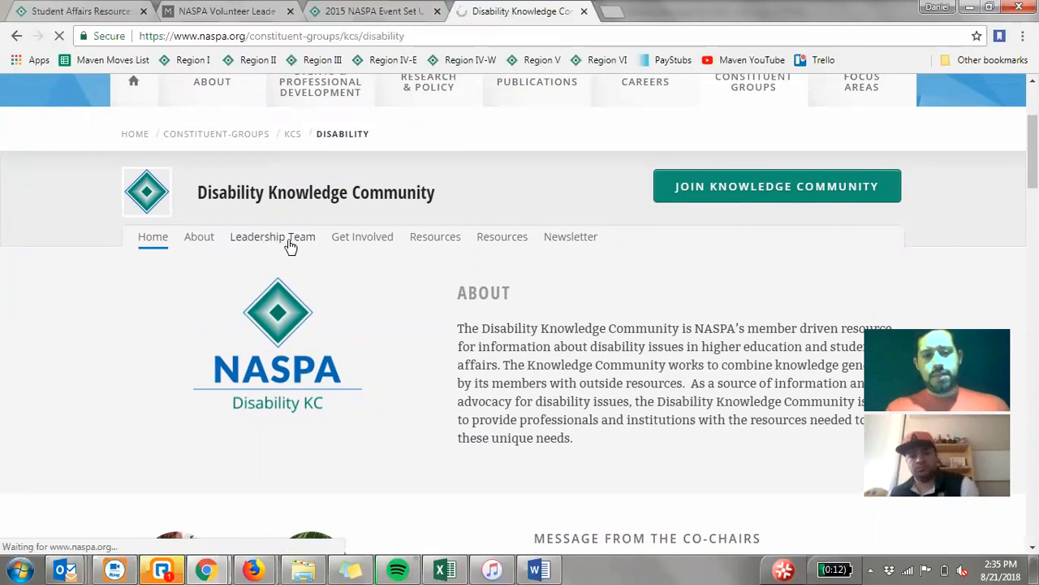
- Examine the Disability leadership roster, including the members' photos, roles, contact details and term end dates
scroll(44, 327, "down", 6)
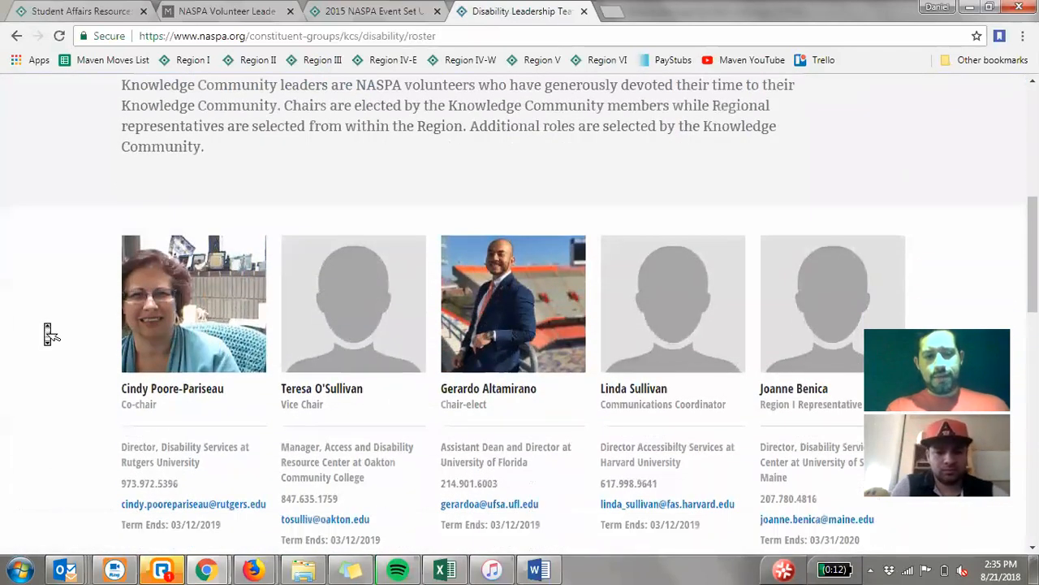
scroll(49, 332, "down", 1)
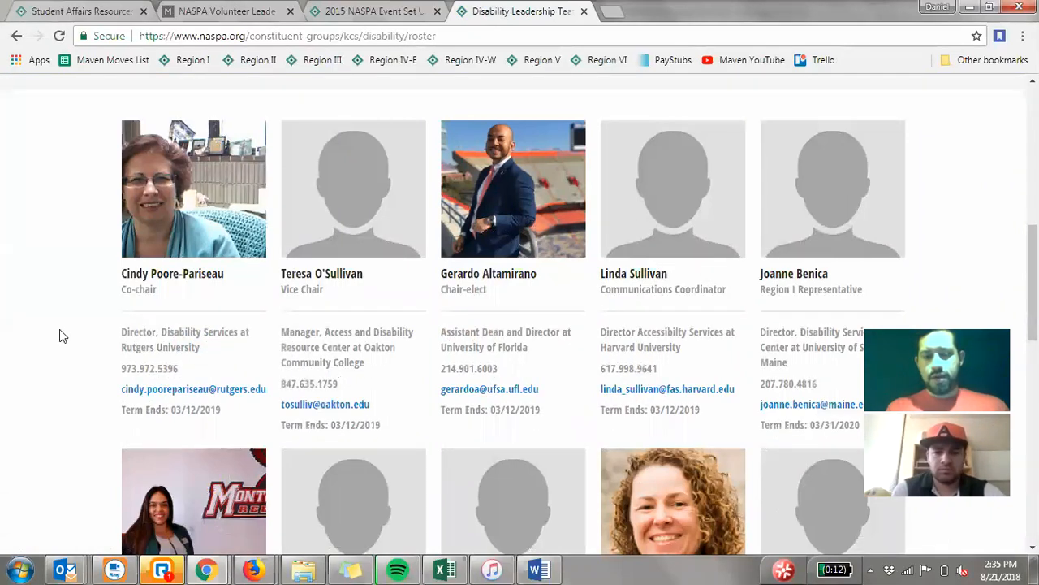
scroll(62, 335, "down", 1)
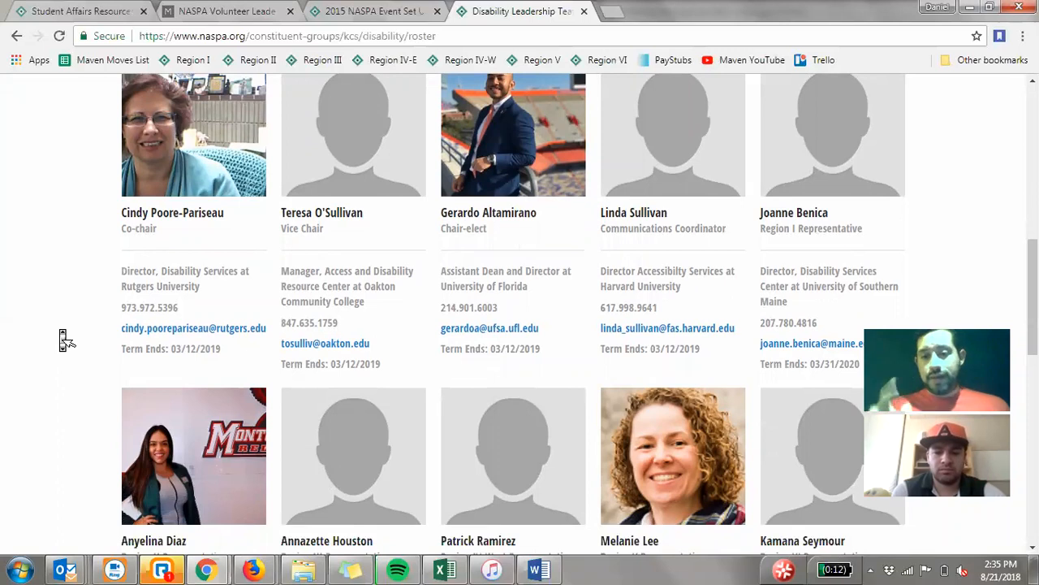
scroll(64, 339, "up", 3)
scroll(63, 336, "down", 1)
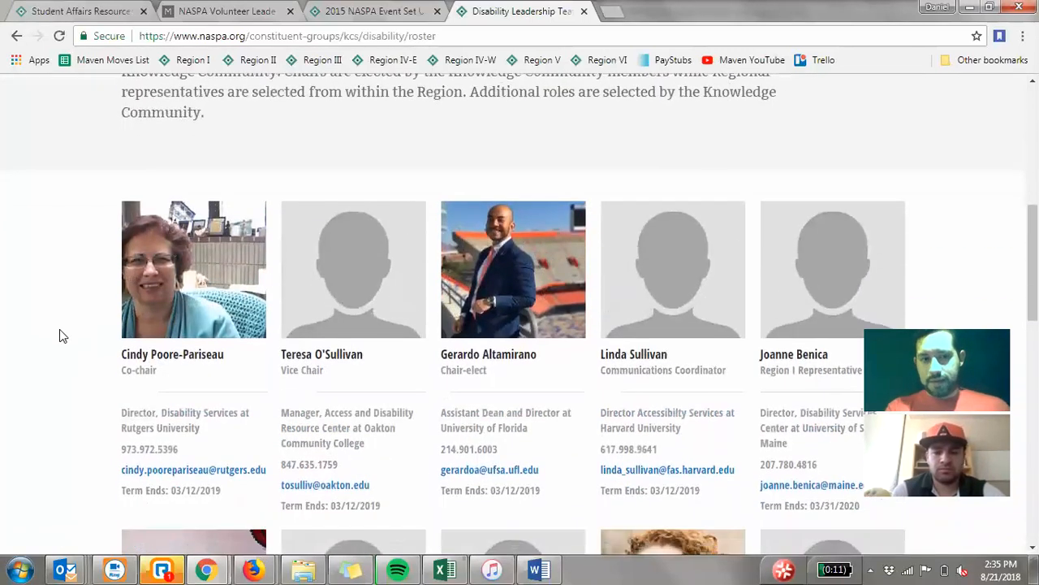
scroll(84, 298, "down", 1)
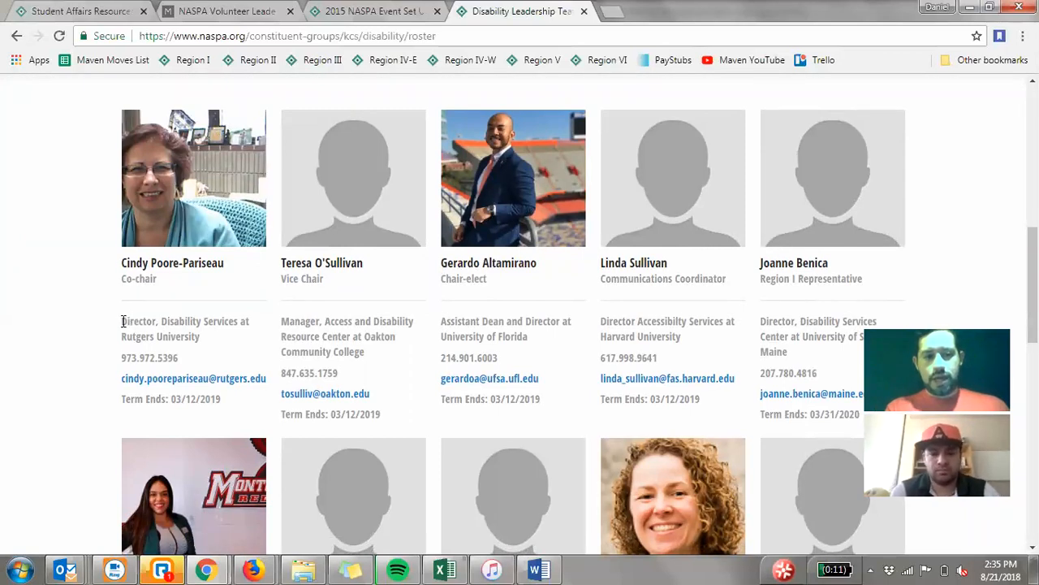
- Review the co-chair's job title and institution on the Disability leadership roster, and look through the regional representatives' entries
left_click_drag(122, 323, 188, 336)
left_click(205, 341)
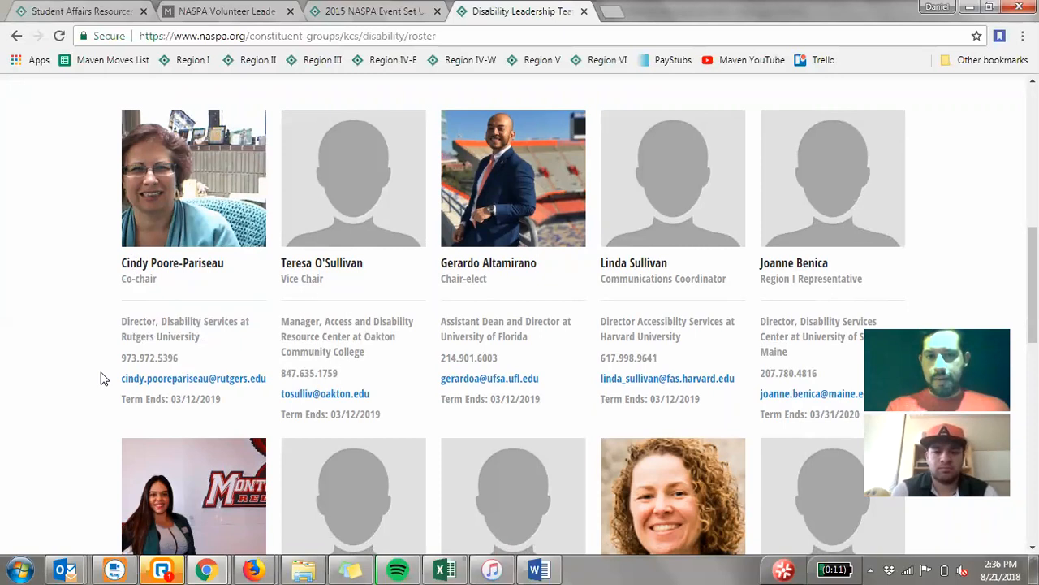
scroll(102, 378, "down", 1)
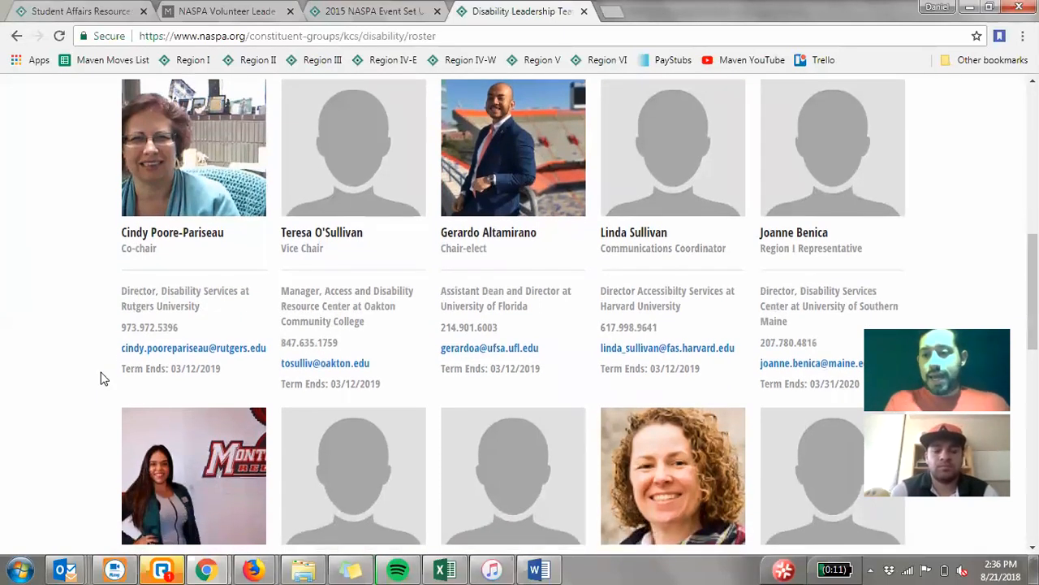
scroll(101, 378, "down", 3)
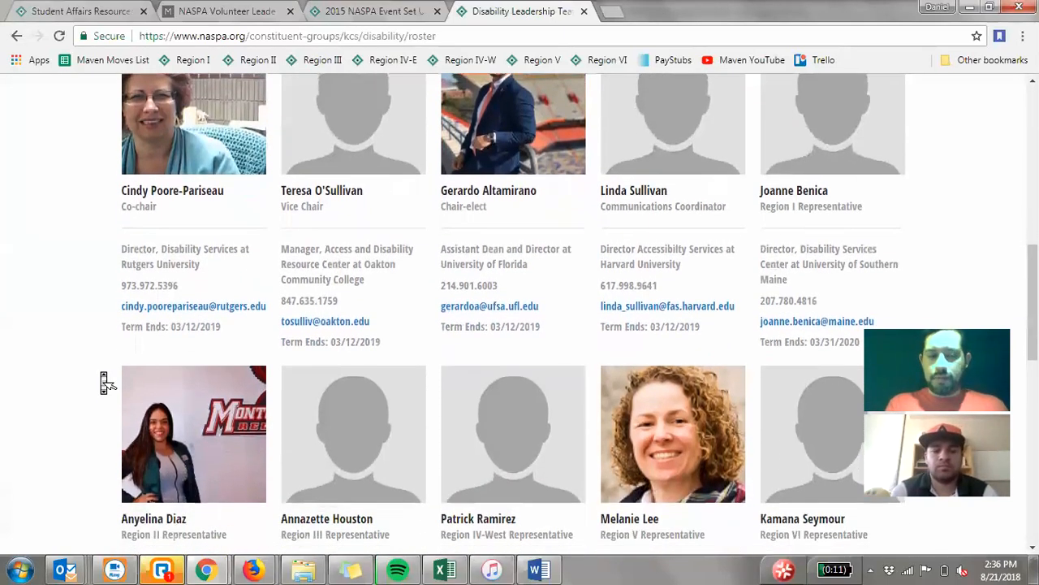
scroll(104, 378, "down", 1)
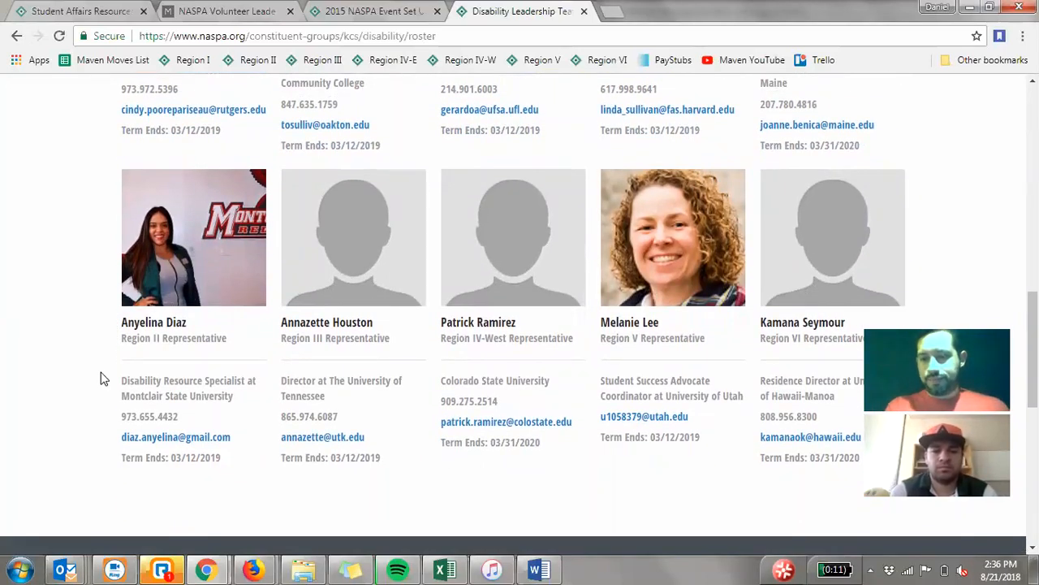
scroll(102, 378, "up", 3)
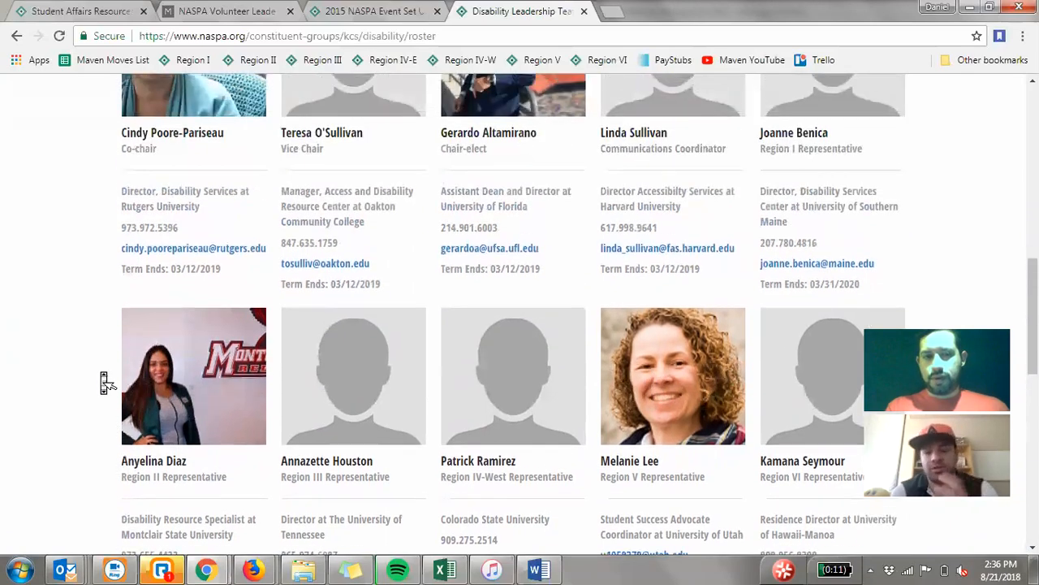
scroll(103, 378, "up", 2)
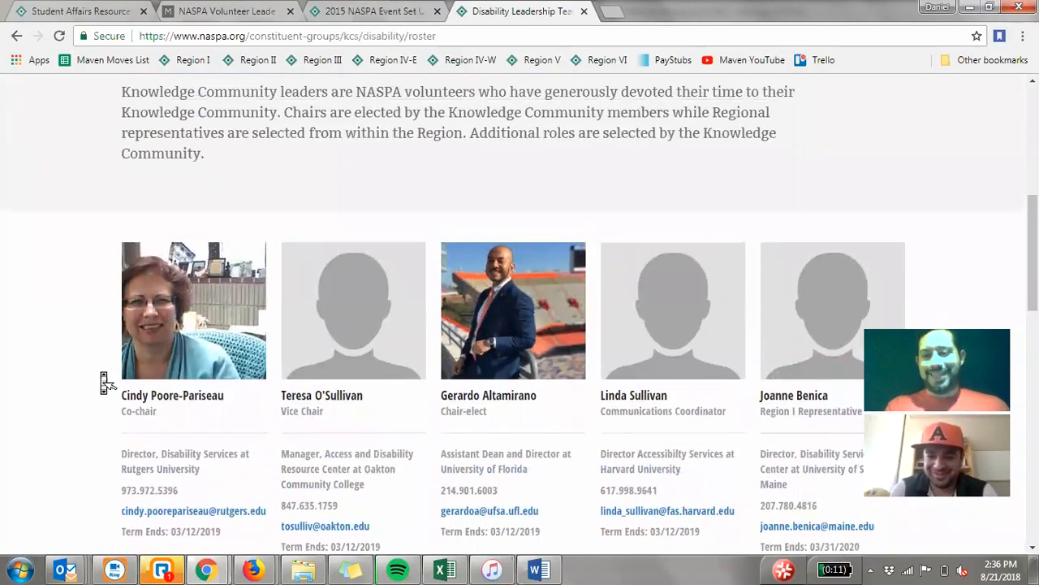
- Open the Disability Knowledge Community's About page and view its logo and description text
scroll(103, 378, "up", 4)
scroll(231, 380, "down", 2)
left_click(197, 215)
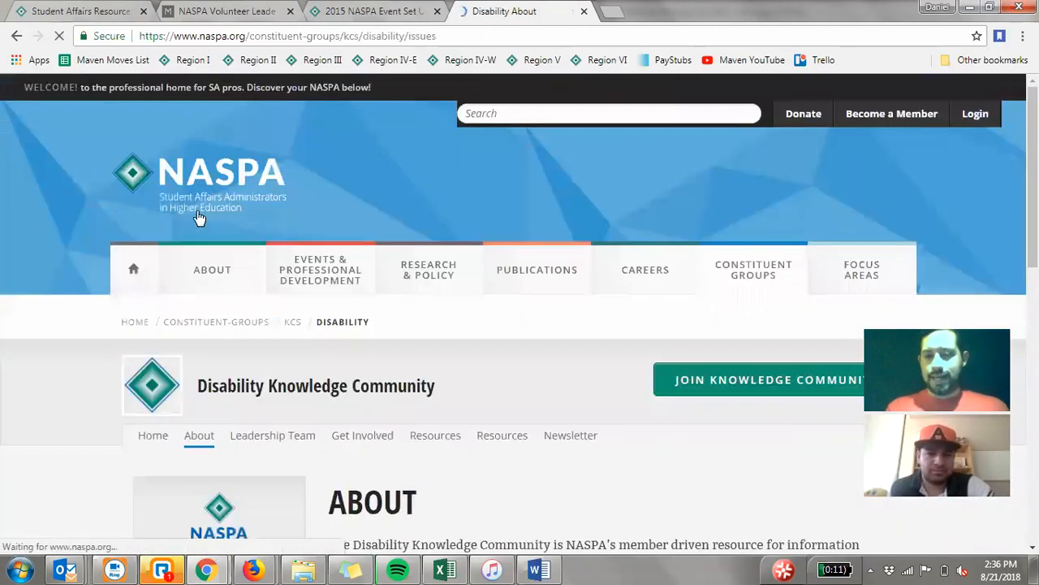
scroll(198, 218, "down", 3)
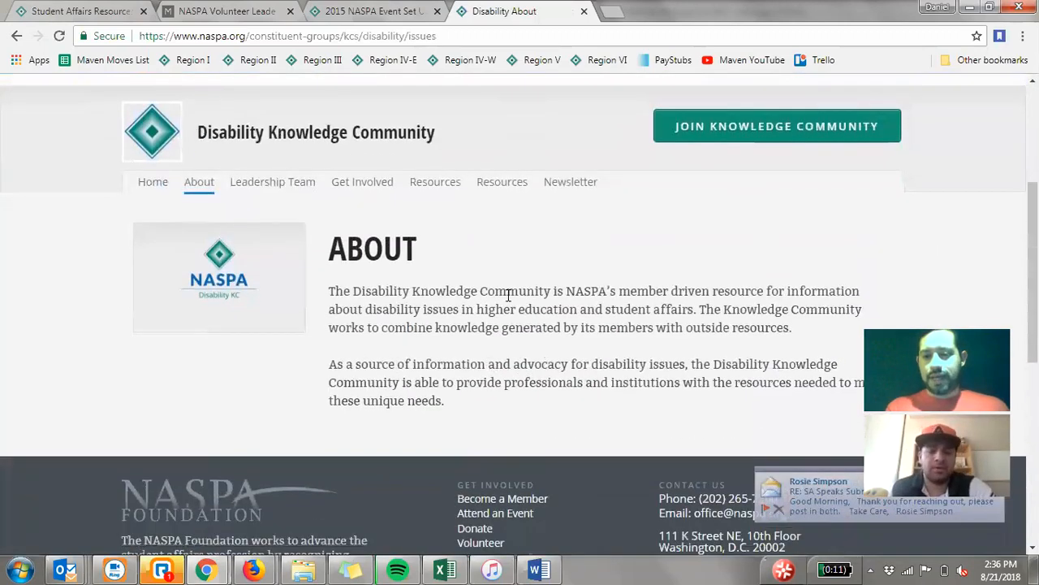